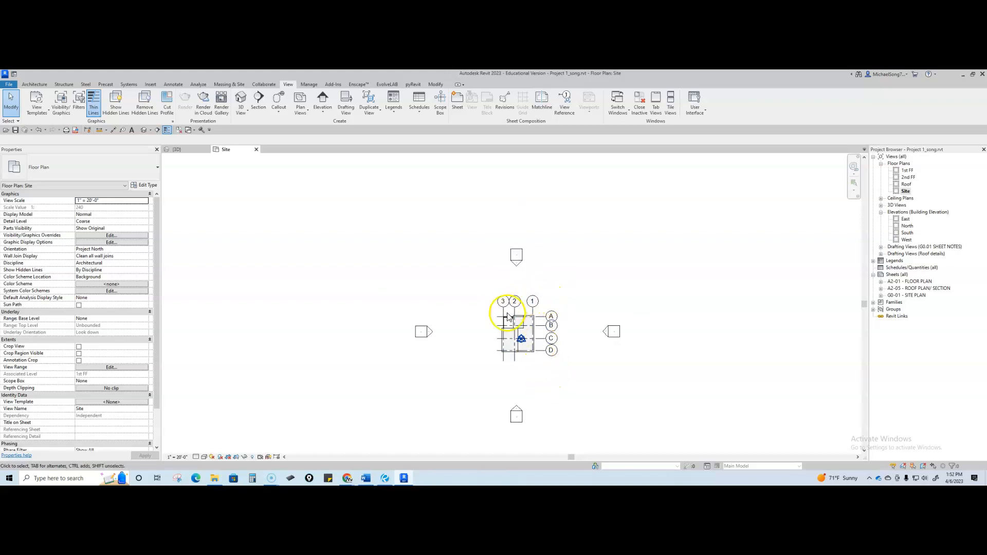
Step: Hide all elevation markers around the building in the Site plan by selecting every instance visible in the view
scroll(523, 324, up, 3)
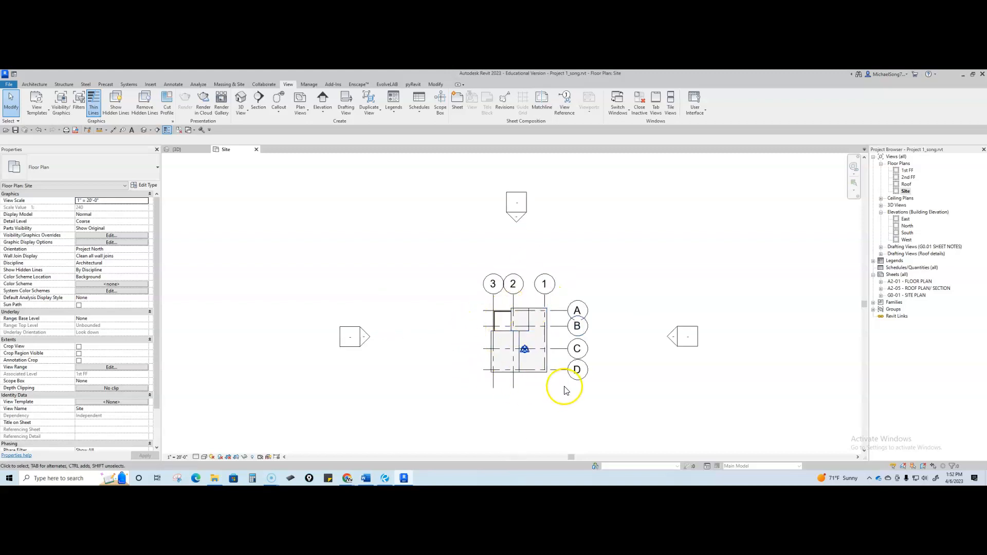
scroll(586, 373, down, 3)
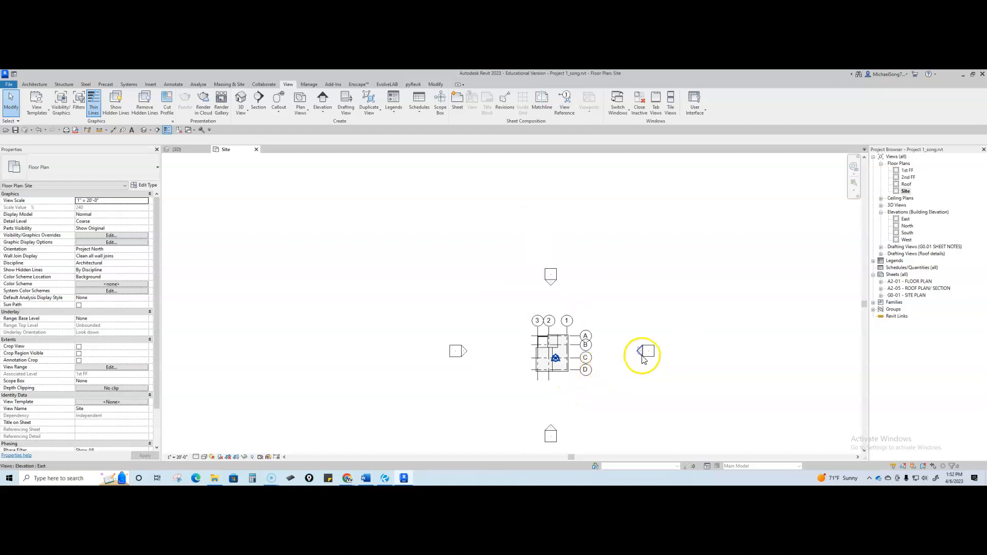
scroll(586, 359, up, 1)
scroll(576, 366, down, 1)
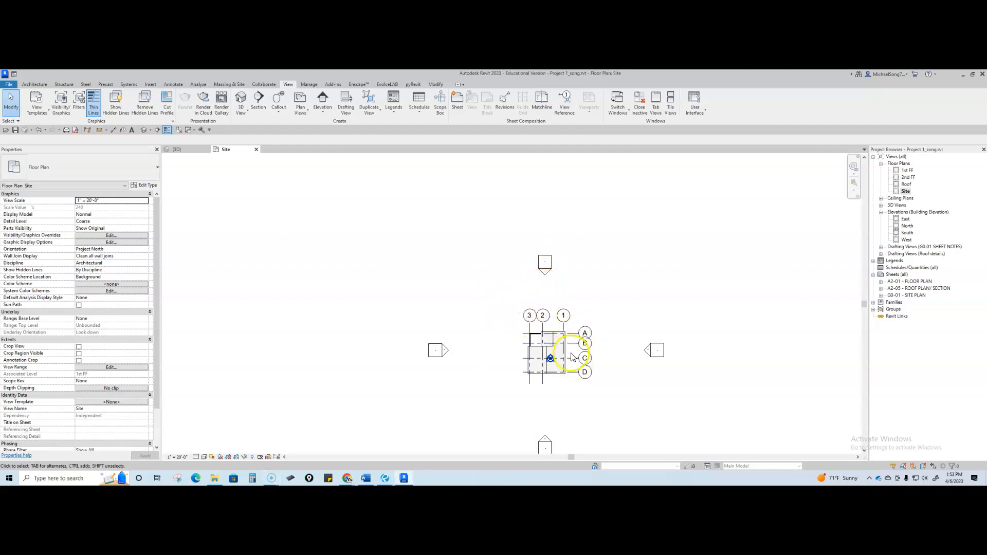
drag(416, 339, 462, 378)
right_click(454, 325)
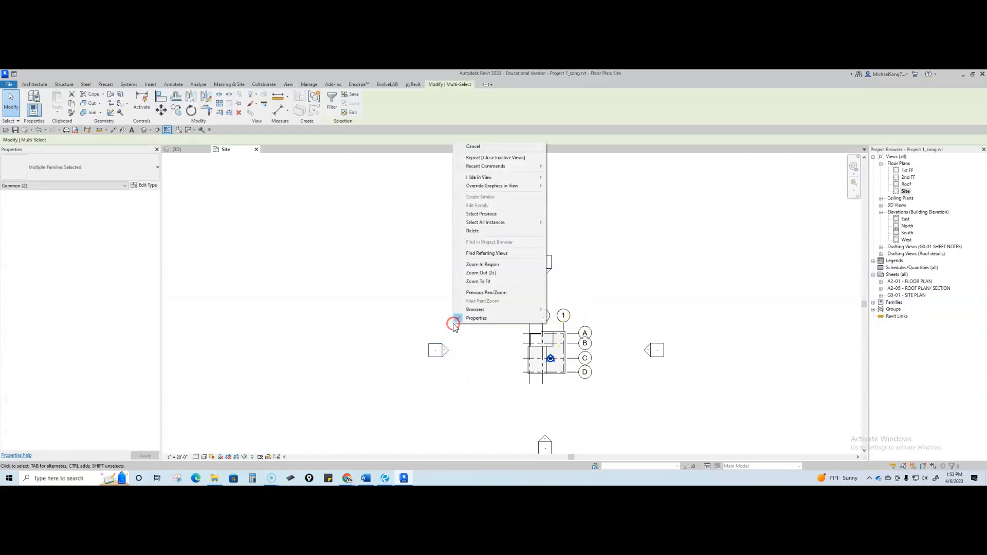
click(497, 222)
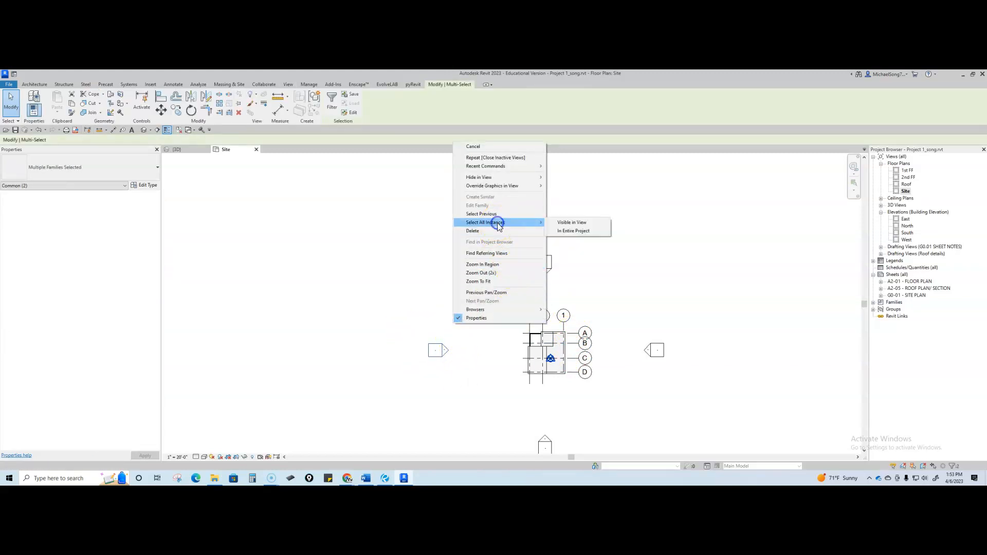
click(573, 222)
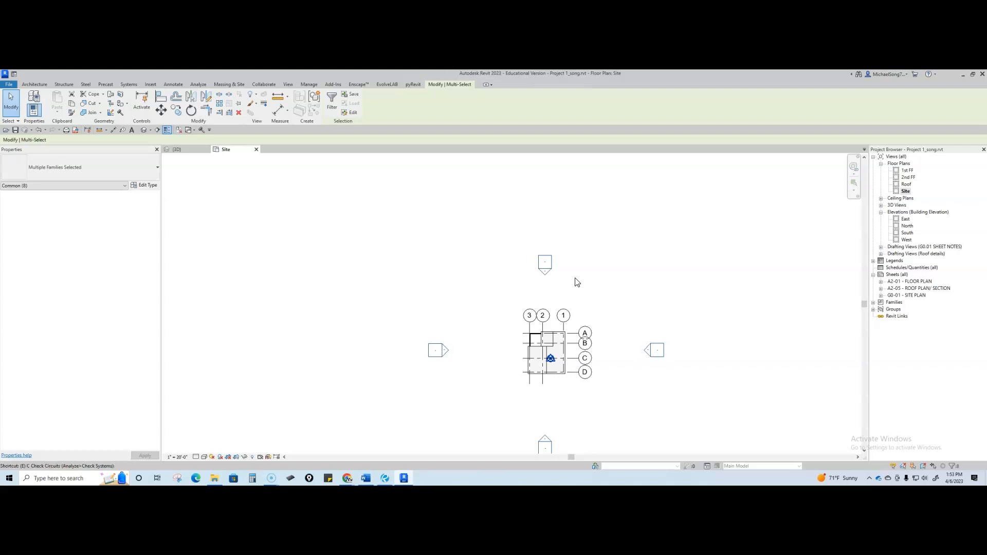
key(h)
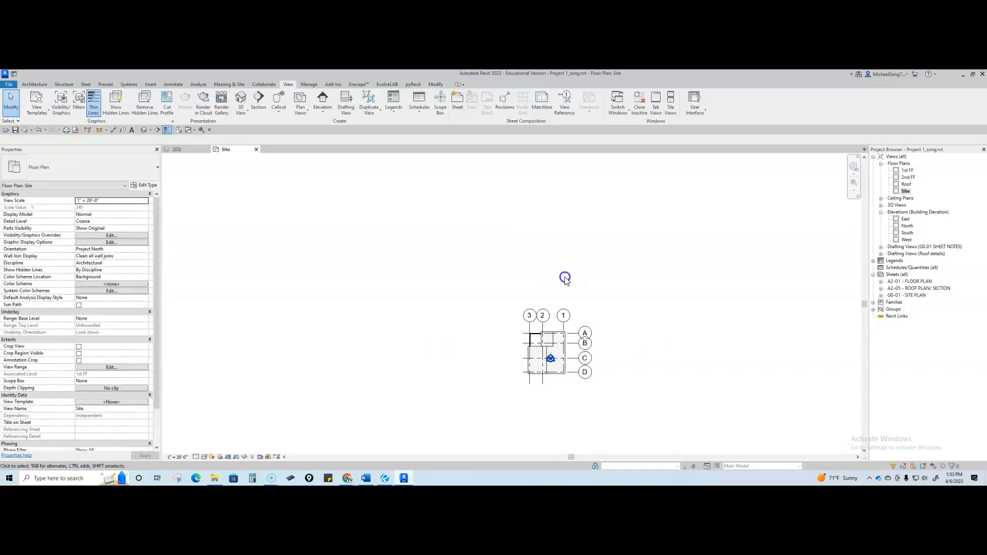
Step: Select all grid instances visible in the Site plan, starting from grid D, and hide those elements in the view
scroll(612, 344, up, 3)
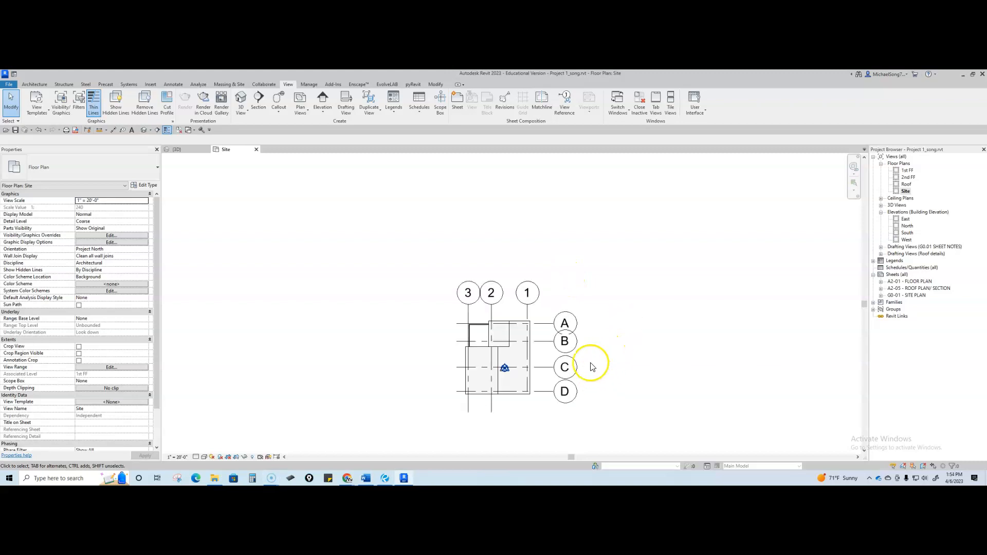
scroll(556, 393, up, 2)
middle_drag(527, 376, 534, 383)
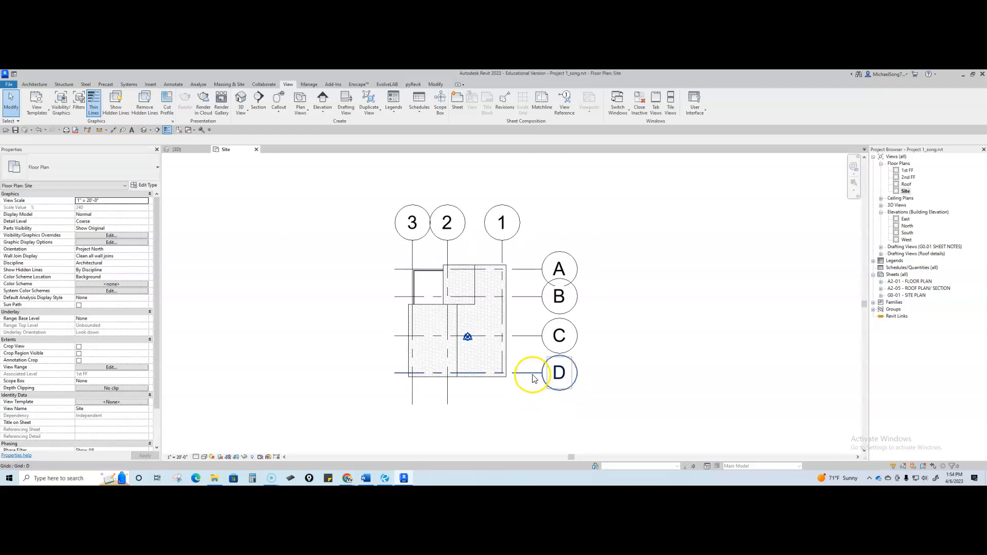
click(530, 372)
right_click(533, 352)
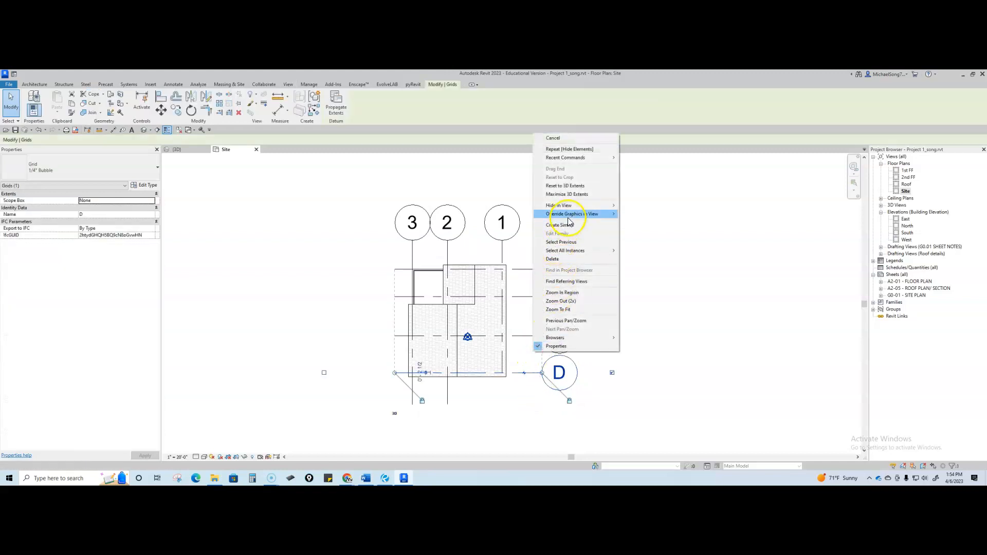
mouse_move(570, 252)
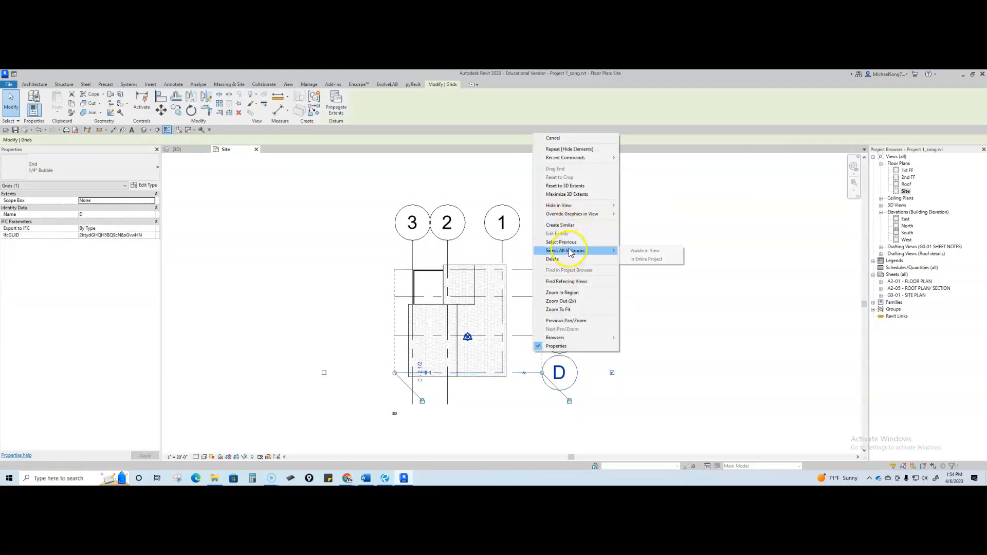
click(641, 251)
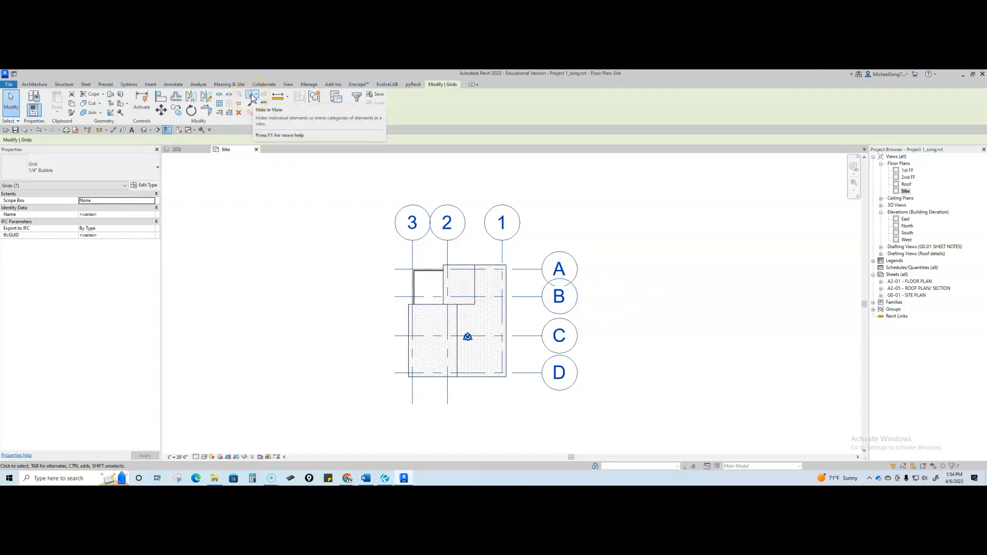
right_click(542, 236)
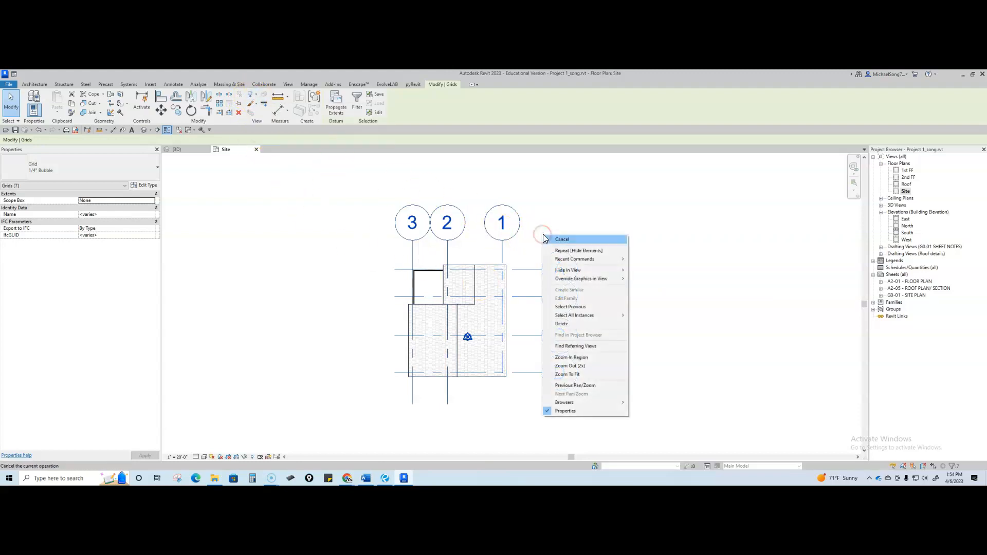
click(576, 275)
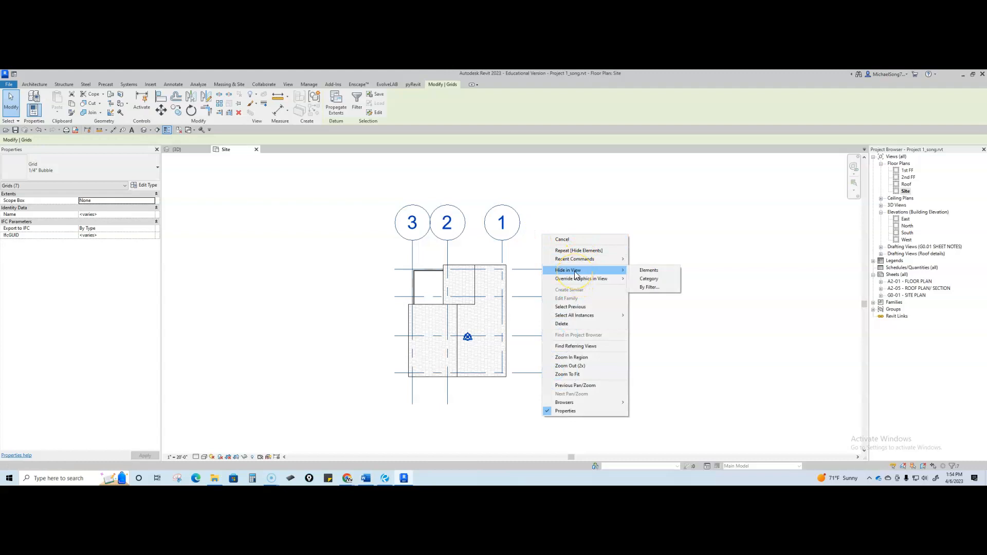
click(633, 277)
click(643, 271)
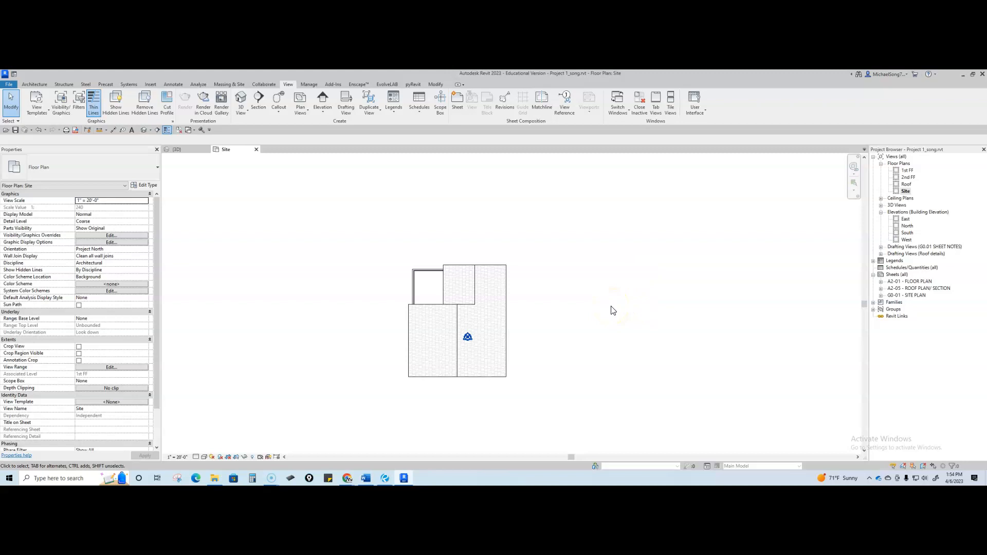
Step: Filter a selection over the roof to only the Project Base Point and Survey Point, and hide both in the view
scroll(452, 337, up, 3)
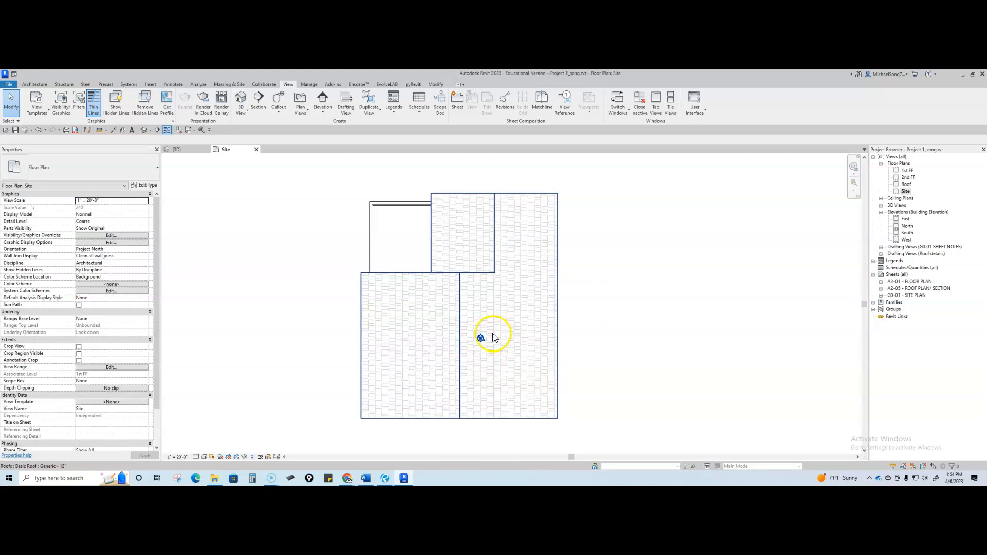
drag(330, 314, 504, 352)
drag(300, 295, 526, 360)
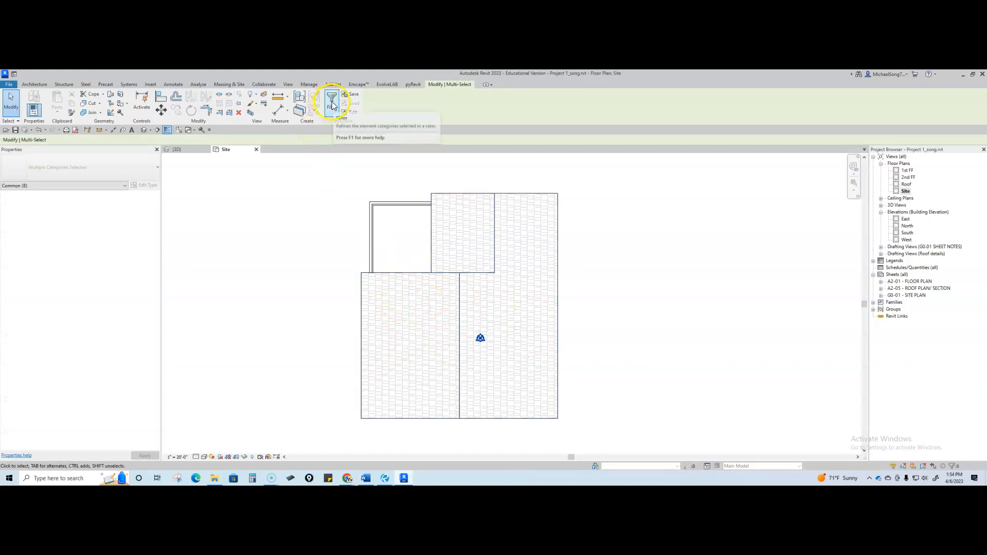
click(332, 105)
click(425, 242)
click(425, 236)
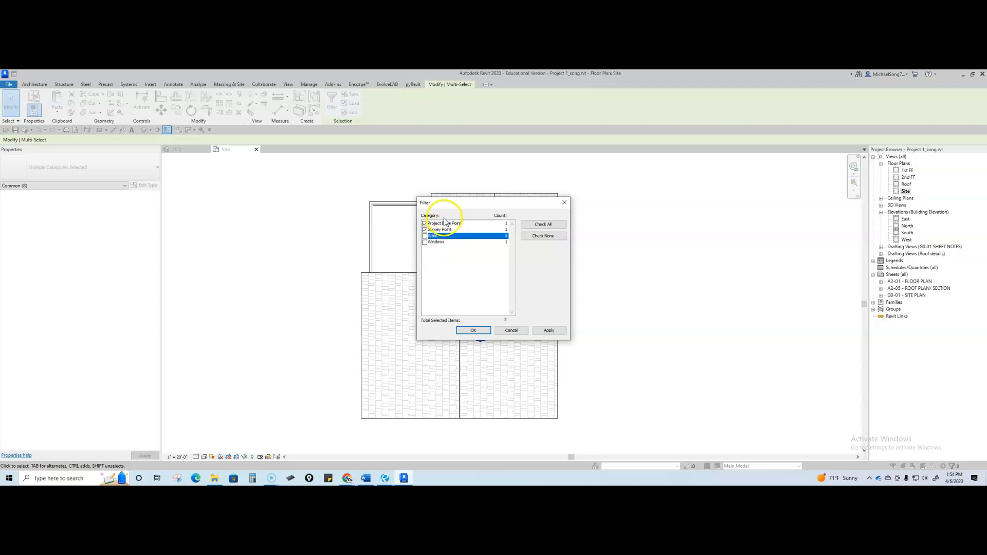
drag(459, 202, 579, 216)
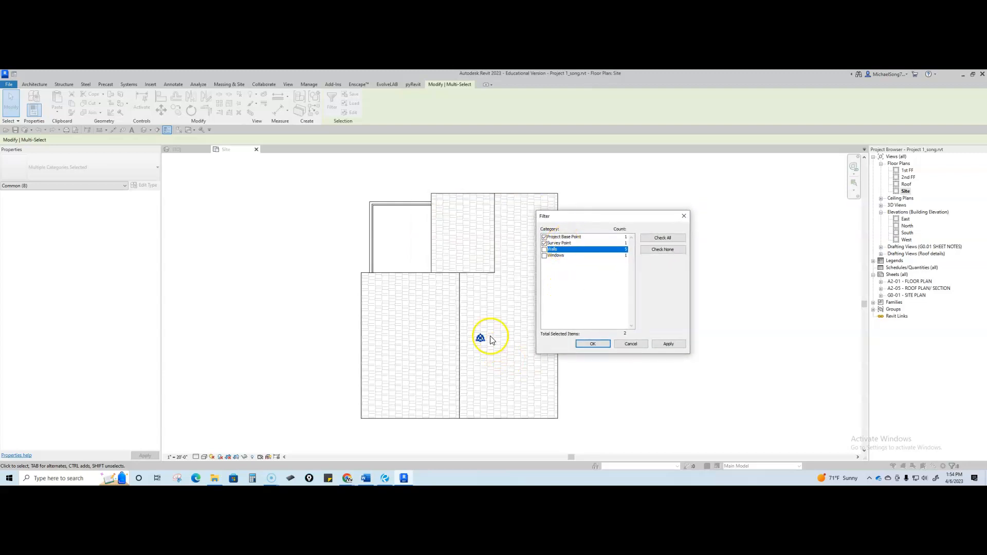
click(587, 344)
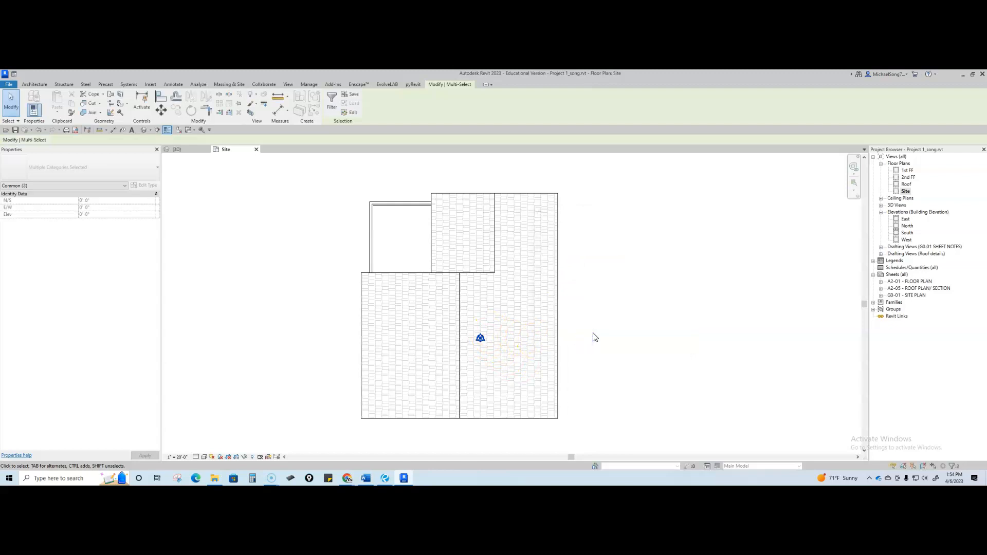
click(594, 335)
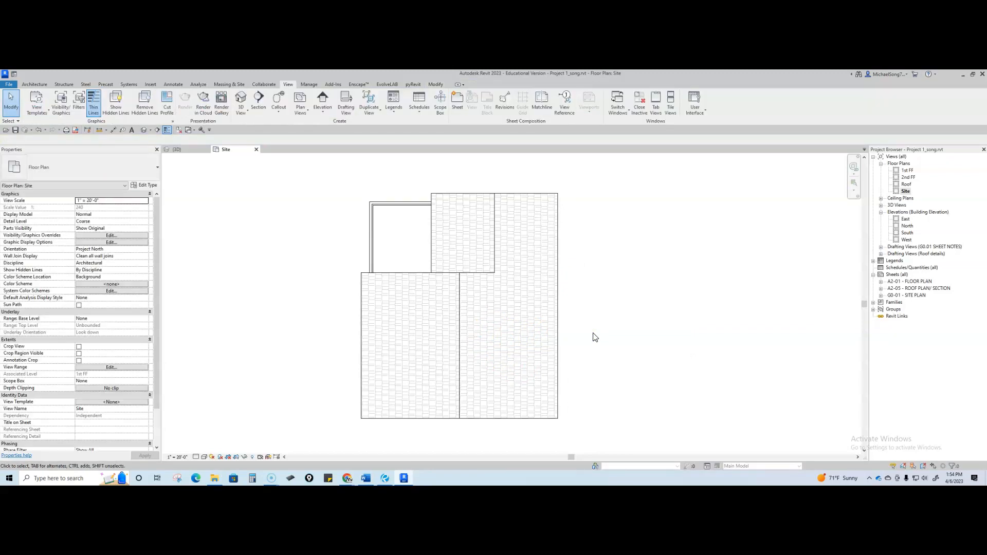
Step: Create a property line by sketching a rectangle about 144' wide around the building, extending well beyond it to the north
scroll(638, 249, down, 2)
middle_drag(628, 284, 576, 338)
scroll(577, 338, down, 4)
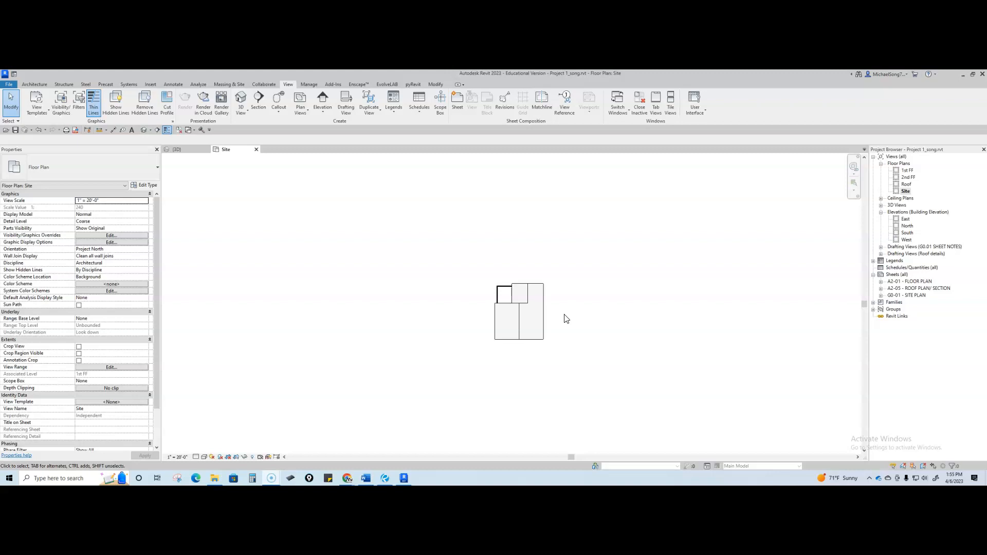
scroll(564, 319, down, 3)
middle_drag(565, 314, 484, 261)
middle_drag(483, 219, 507, 262)
scroll(507, 262, up, 1)
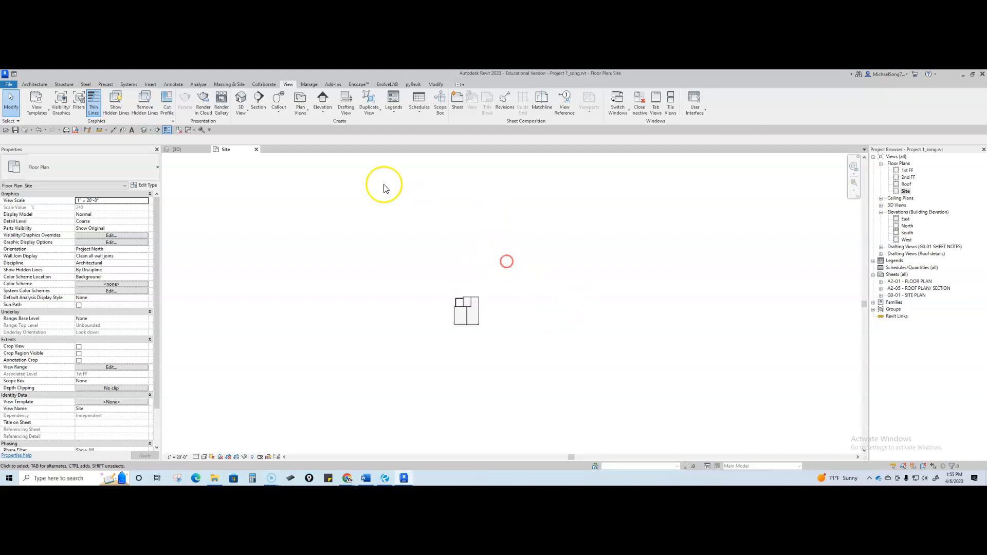
click(226, 83)
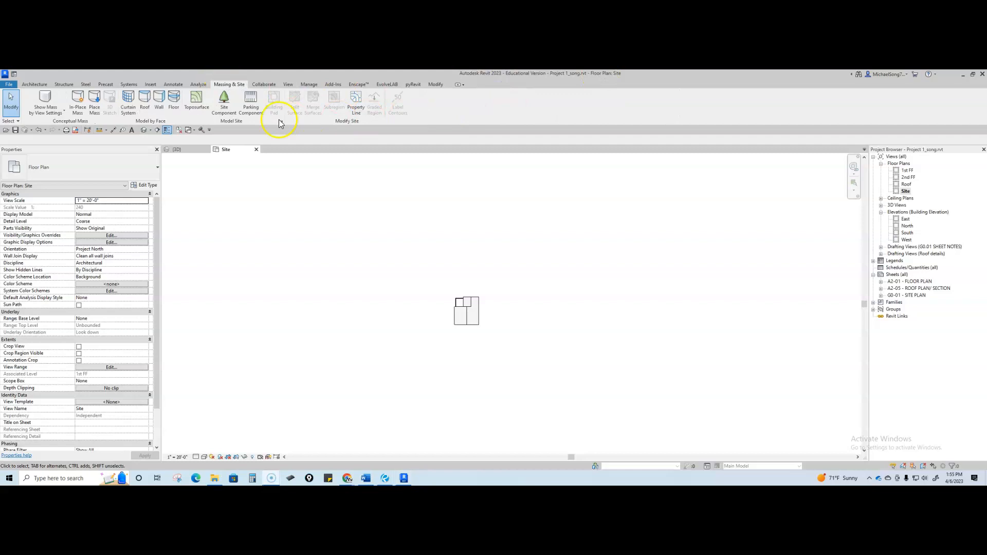
click(356, 102)
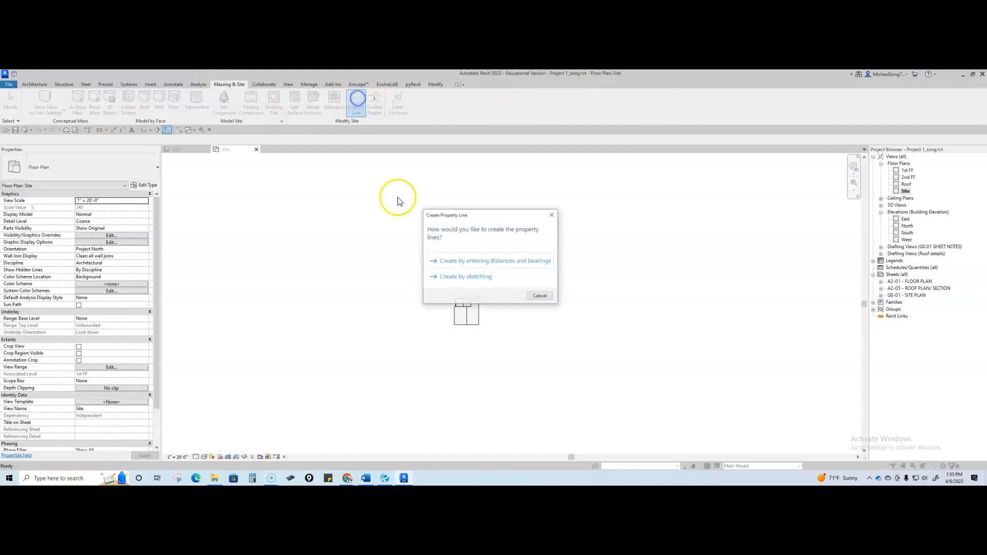
click(464, 280)
click(354, 97)
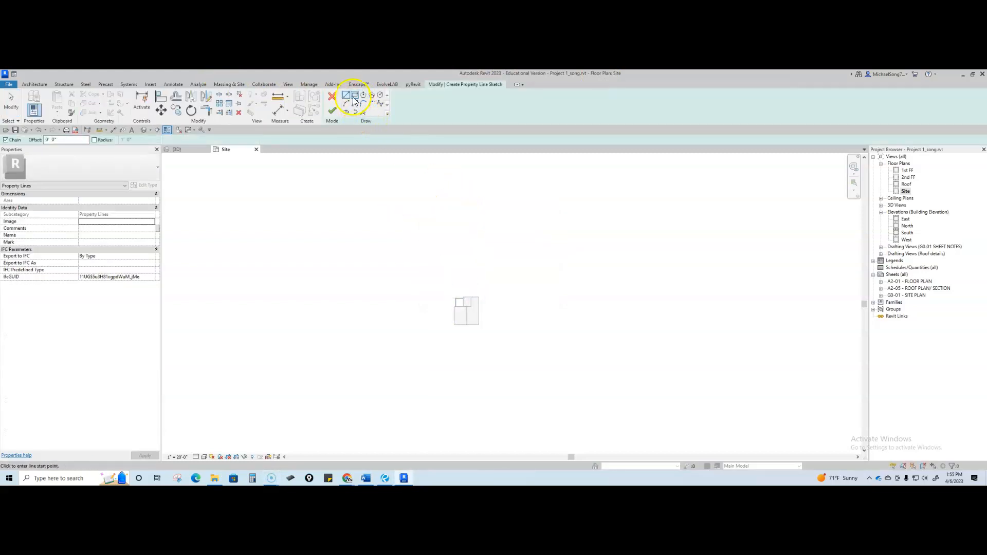
scroll(460, 264, down, 1)
middle_drag(459, 265, 467, 306)
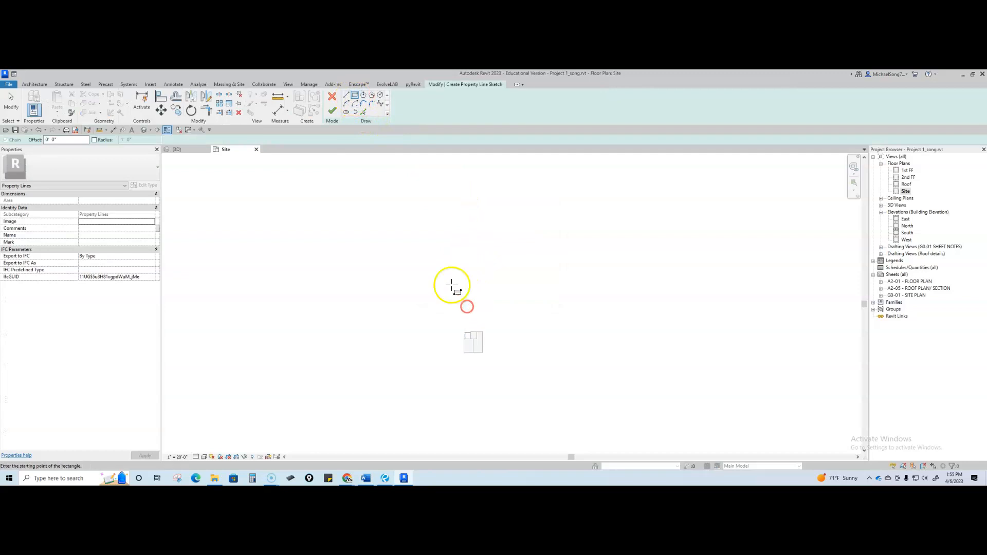
click(415, 200)
click(511, 383)
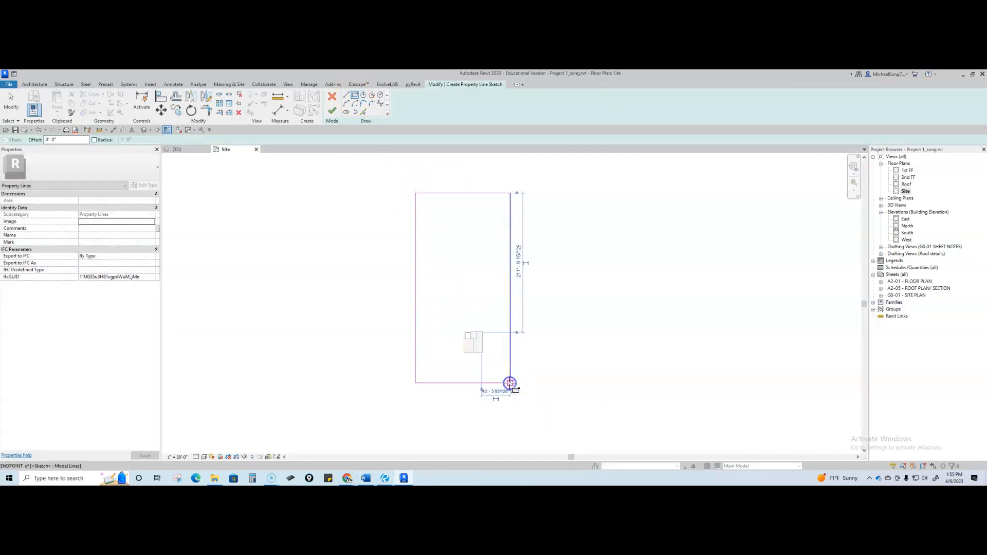
key(Escape)
Step: Place an aligned dimension between the north and south edges of the property line rectangle, outside its east edge
click(474, 194)
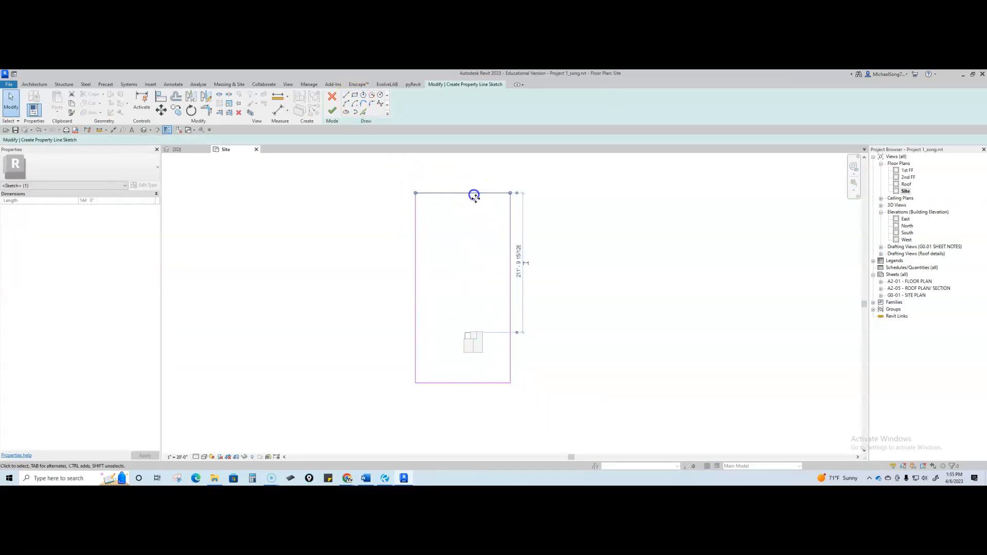
key(Escape)
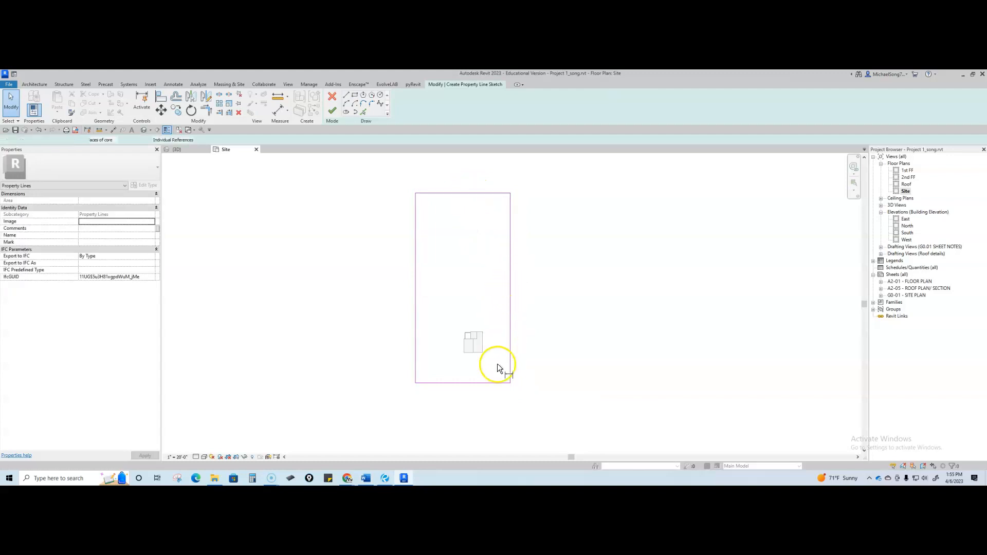
key(d)
key(i)
click(495, 383)
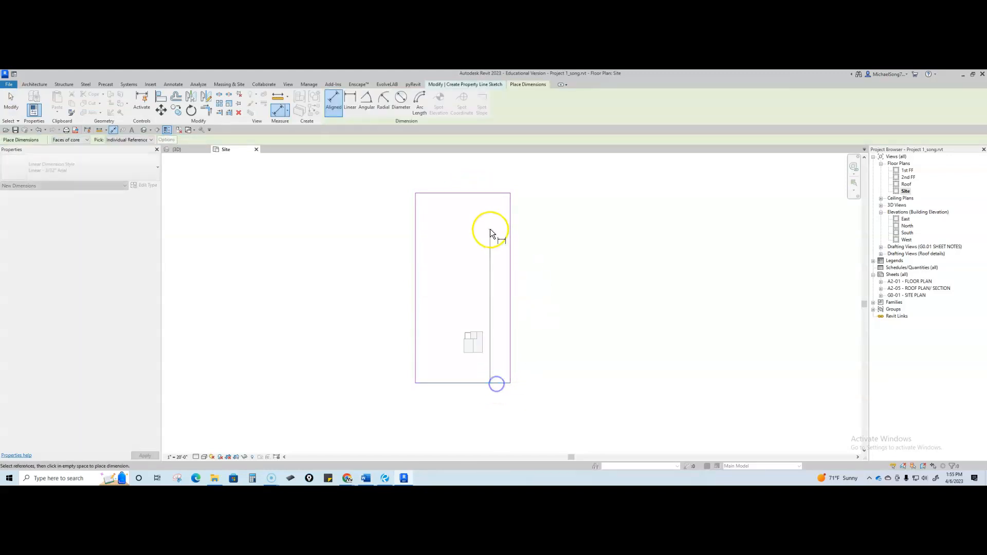
click(497, 195)
click(535, 227)
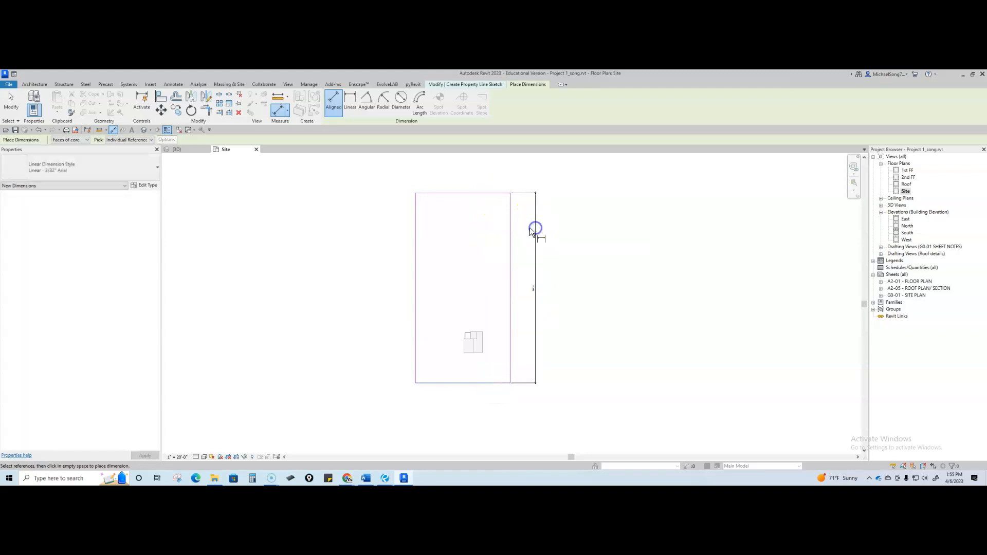
key(Escape)
Step: Set the north-south length of the property line rectangle to 177' by moving its north edge
click(489, 194)
click(534, 289)
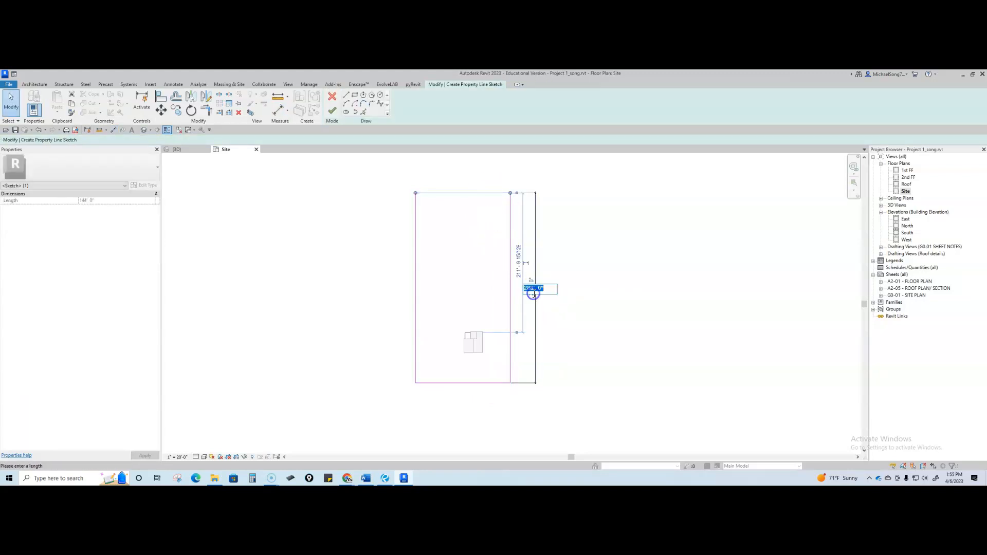
text(177)
key(Return)
Step: Set the east-west width of the property line rectangle to 50' by moving its west edge
click(510, 291)
click(417, 298)
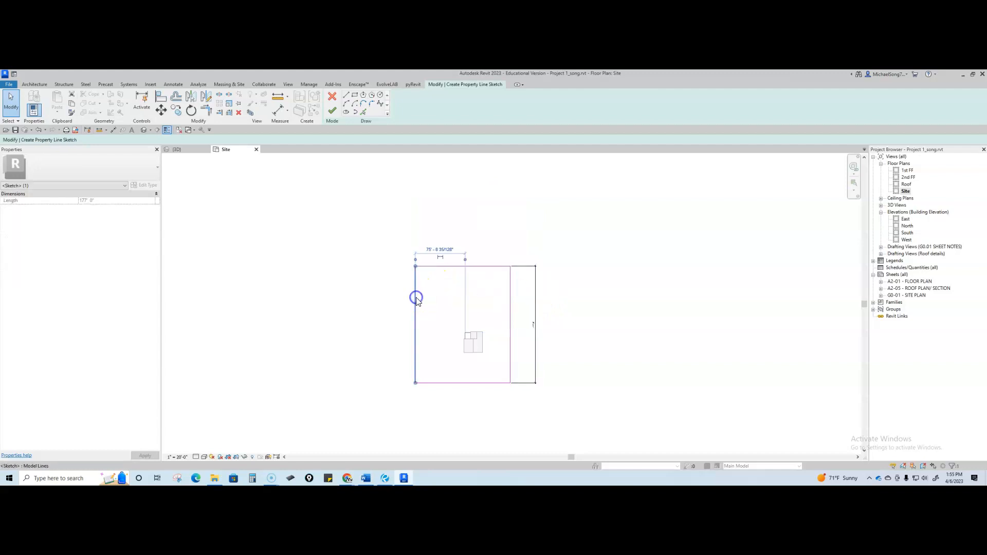
click(510, 287)
key(Escape)
click(416, 307)
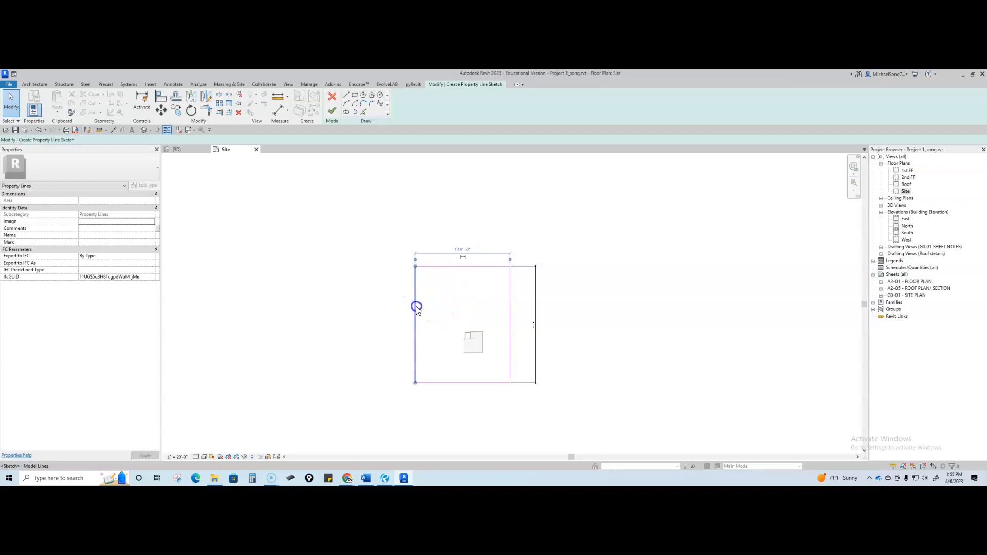
click(460, 250)
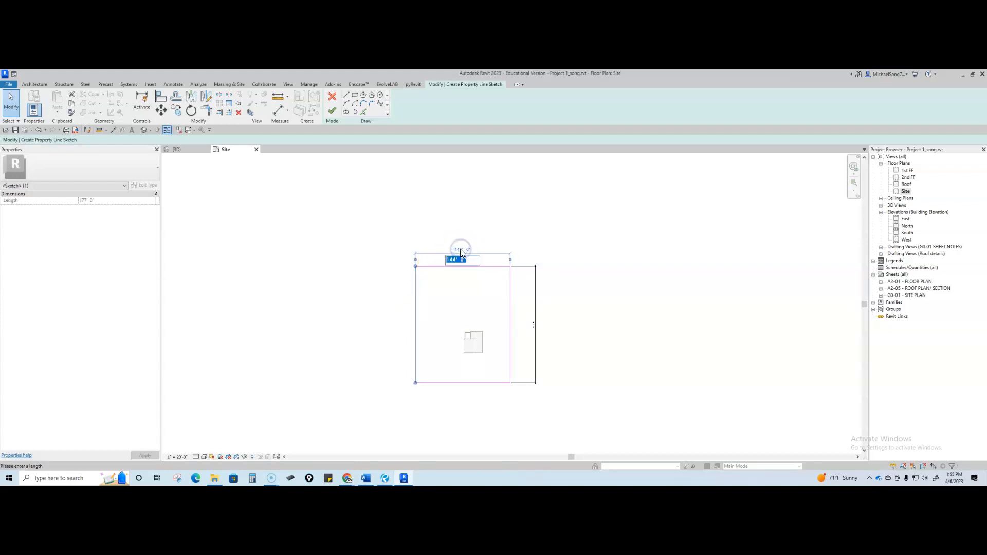
key(Return)
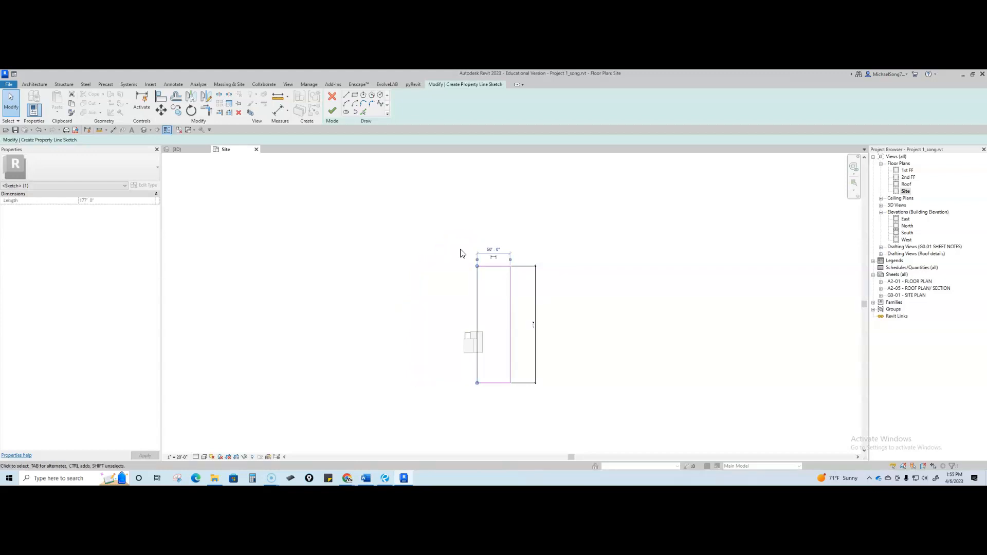
Step: Finish the property line sketch and move the property line west so that it encloses the building
click(333, 109)
scroll(467, 269, up, 3)
drag(482, 310, 447, 310)
click(524, 323)
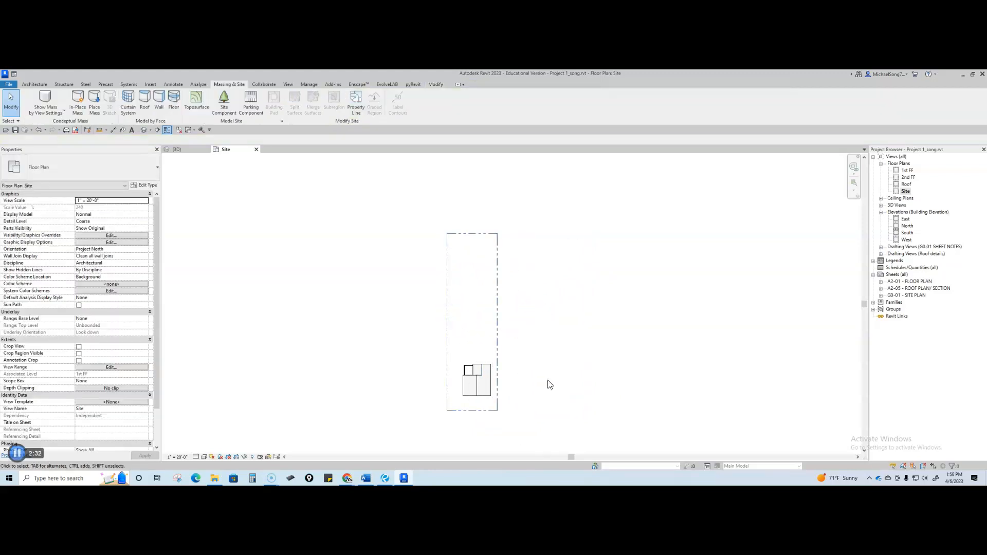
Step: Set the Site plan's visual style to Wireframe to expose the walls beneath the roof
scroll(528, 383, up, 3)
scroll(540, 340, up, 5)
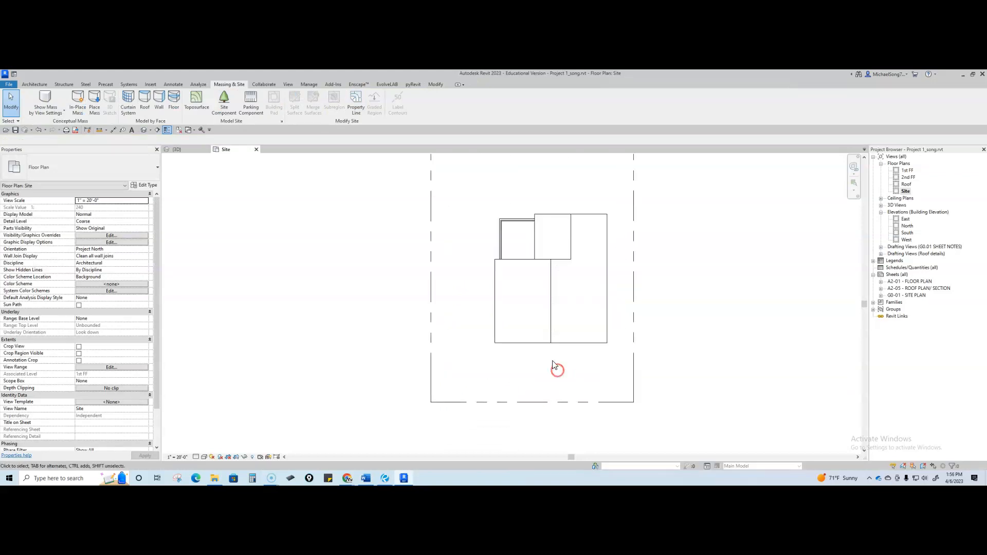
click(204, 457)
click(216, 418)
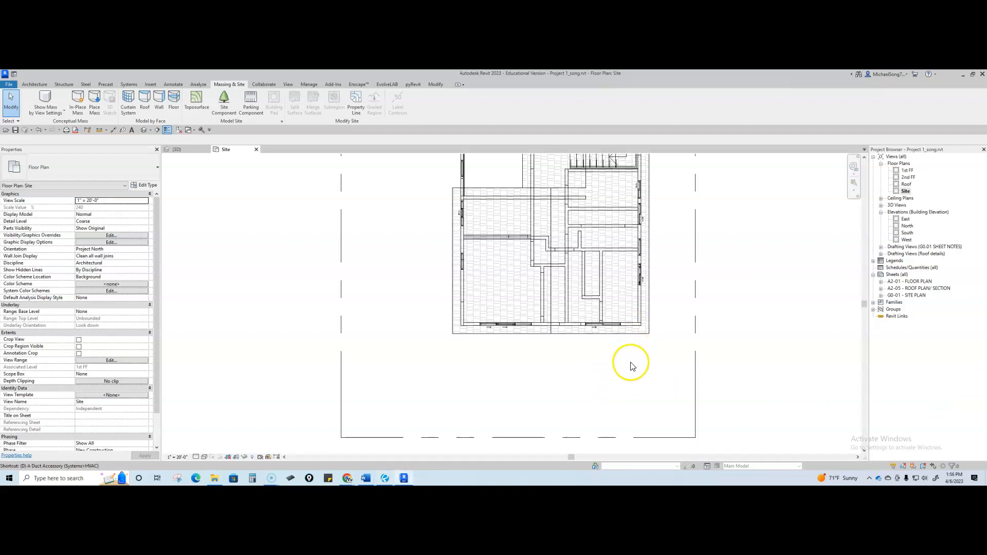
Step: Place an aligned dimension between the building's south exterior wall face and the south property line, near the southeast corner
key(d)
key(i)
scroll(632, 366, up, 4)
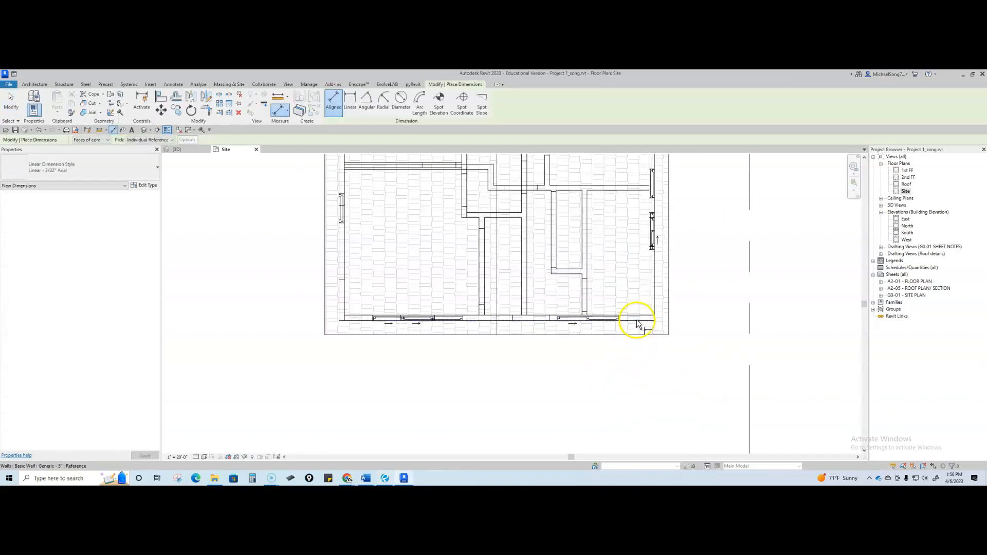
click(635, 324)
scroll(651, 366, down, 3)
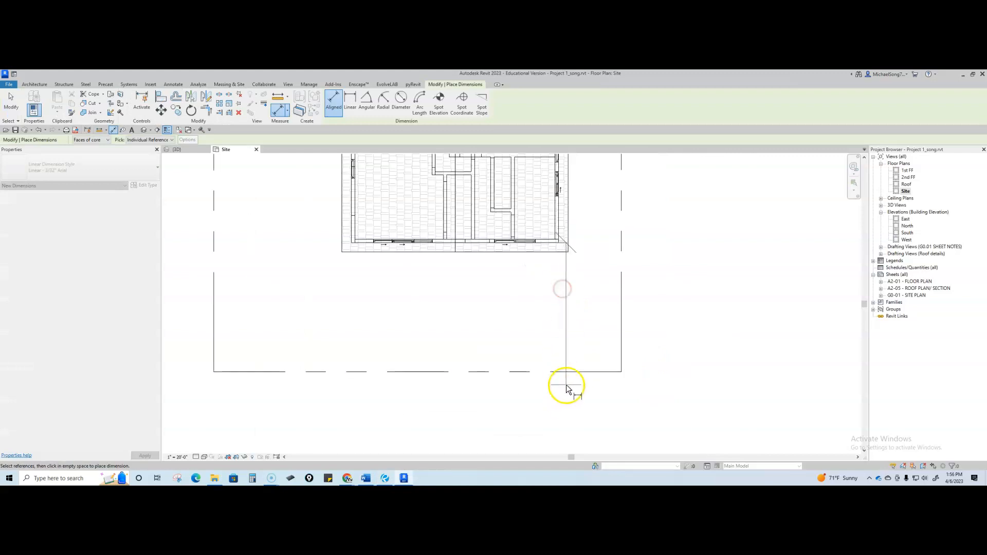
click(571, 372)
click(597, 324)
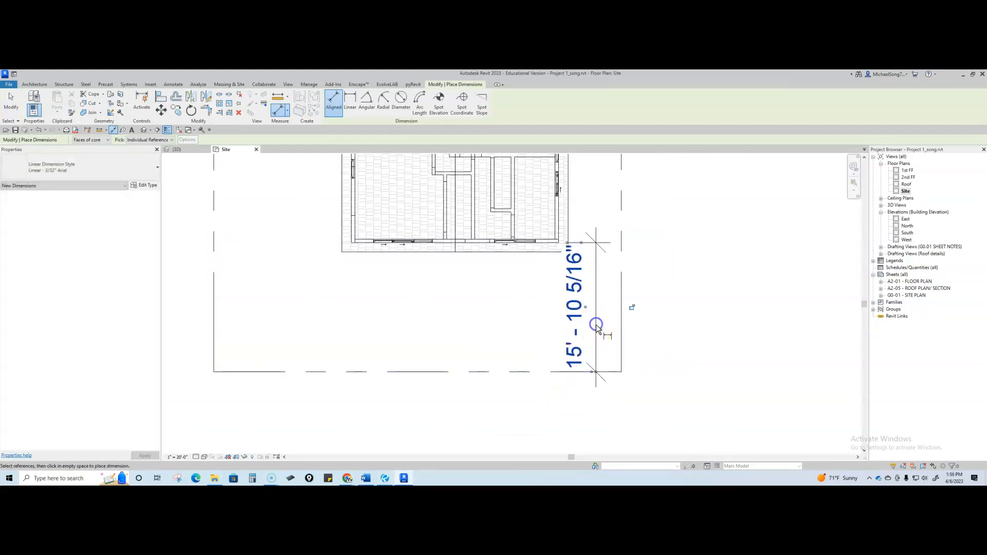
key(Escape)
key(Escape)
Step: Set the distance from the south exterior wall to the south property line to 6' 10" by moving the property line
click(623, 363)
click(584, 318)
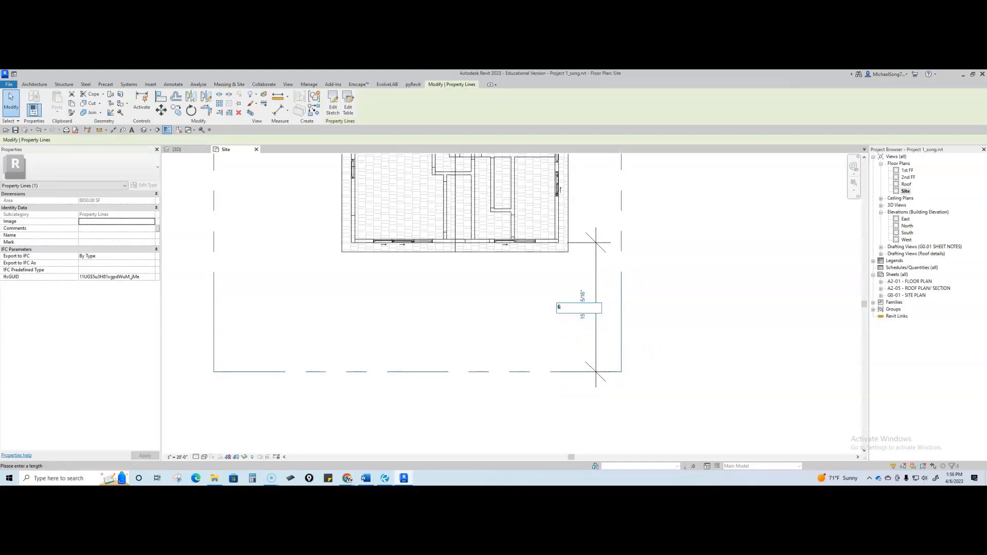
key(Return)
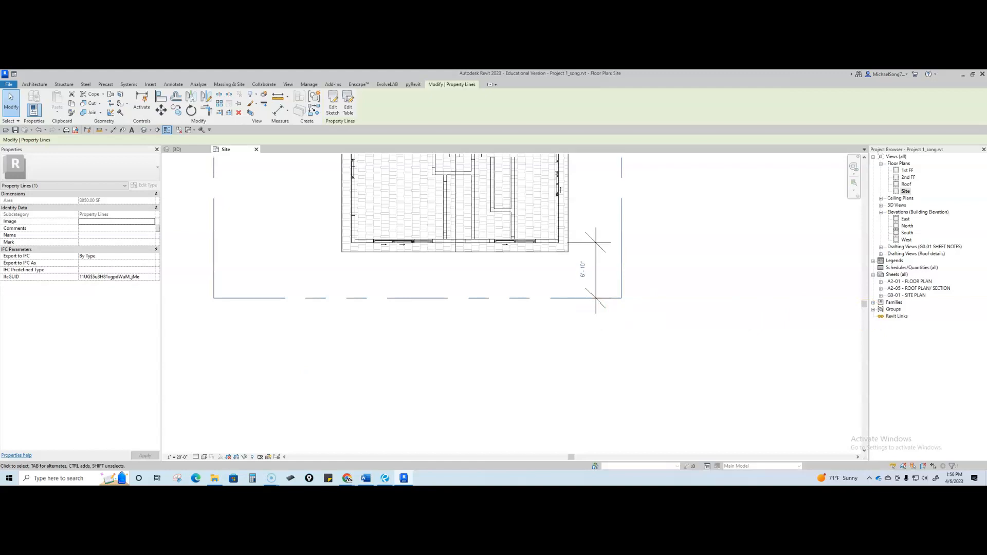
click(612, 331)
Step: Place an aligned dimension between the building's east exterior wall face and the east property line, south of the property
middle_drag(612, 331, 630, 414)
key(d)
key(i)
scroll(578, 276, up, 3)
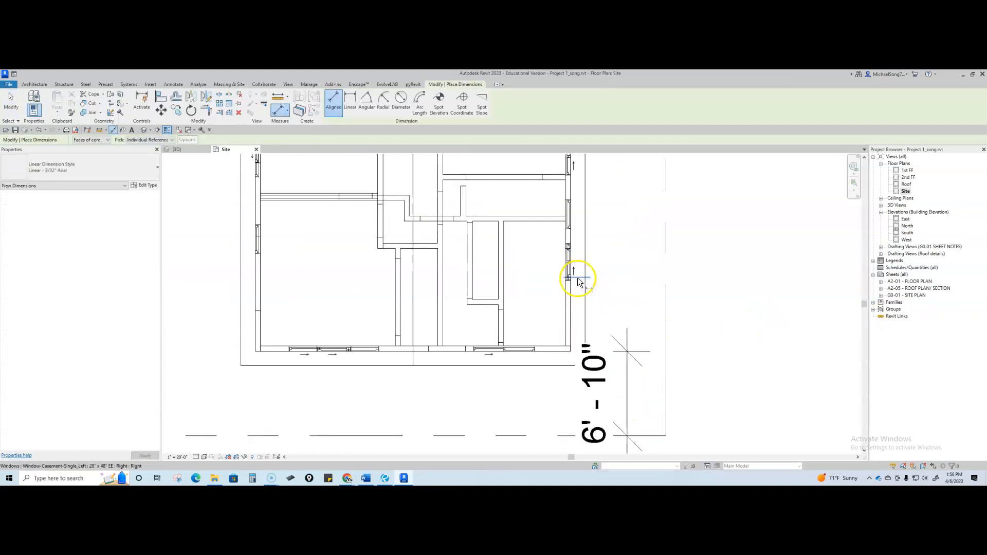
scroll(570, 314, up, 2)
click(570, 316)
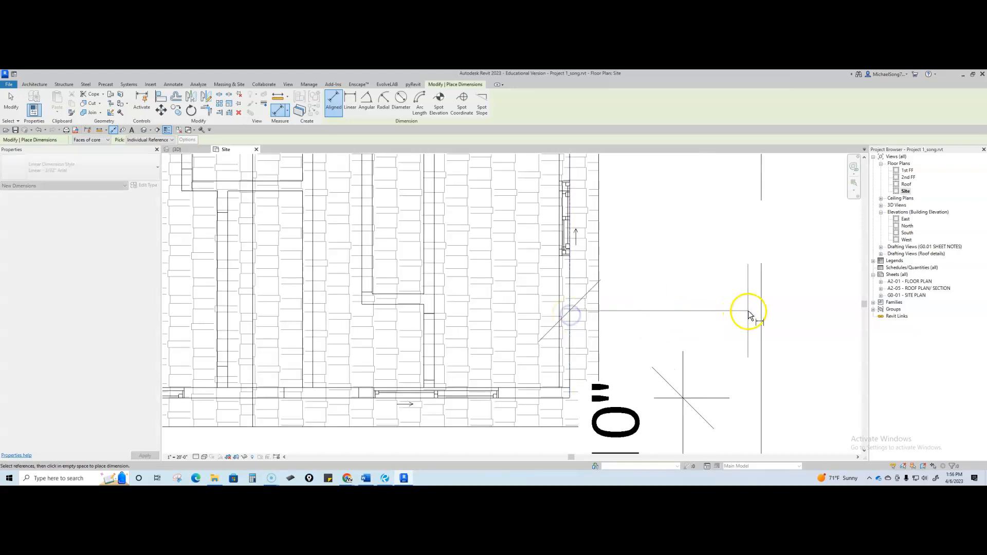
scroll(762, 319, down, 5)
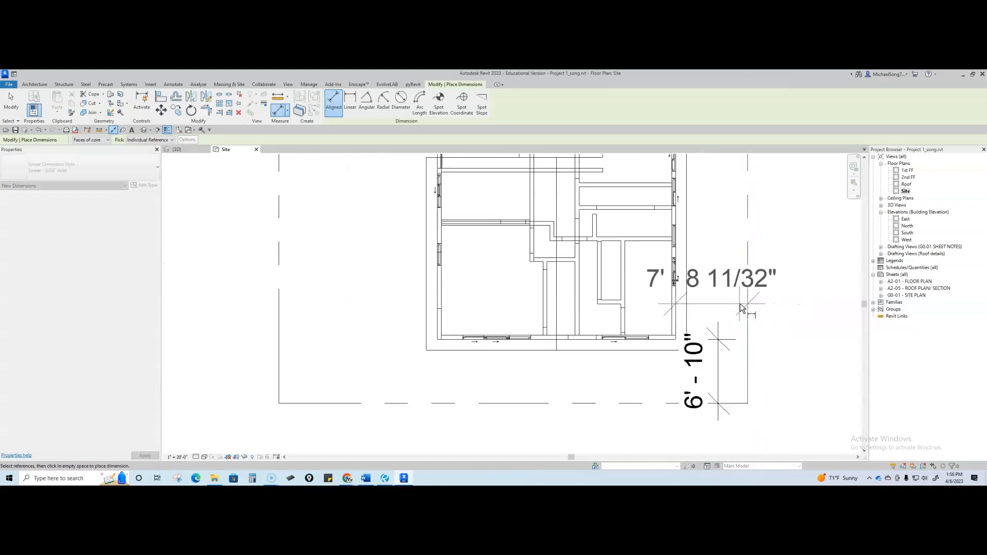
middle_drag(735, 411, 717, 325)
click(694, 365)
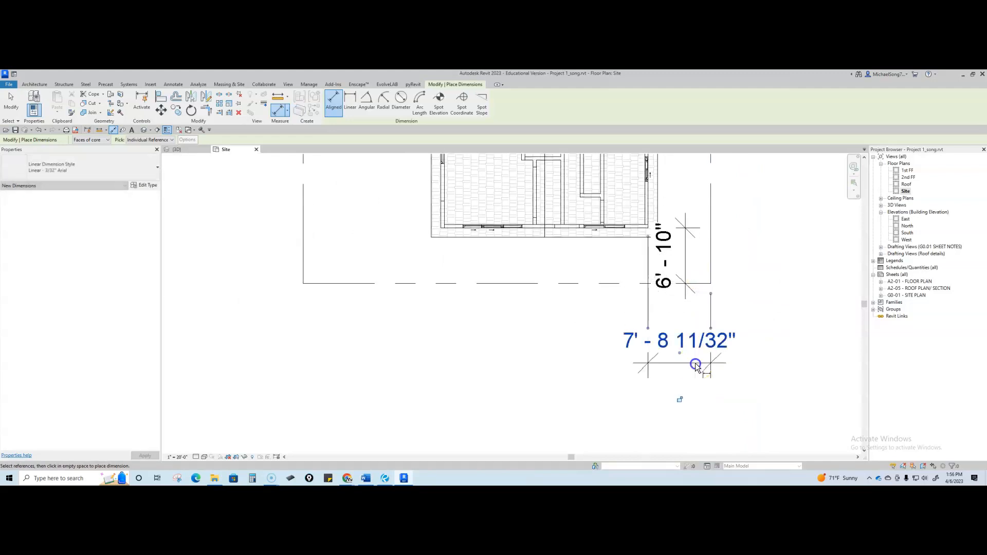
key(Escape)
key(Escape)
Step: Set the distance from the east exterior wall to the east property line to 5' by moving the property line
click(711, 256)
click(678, 347)
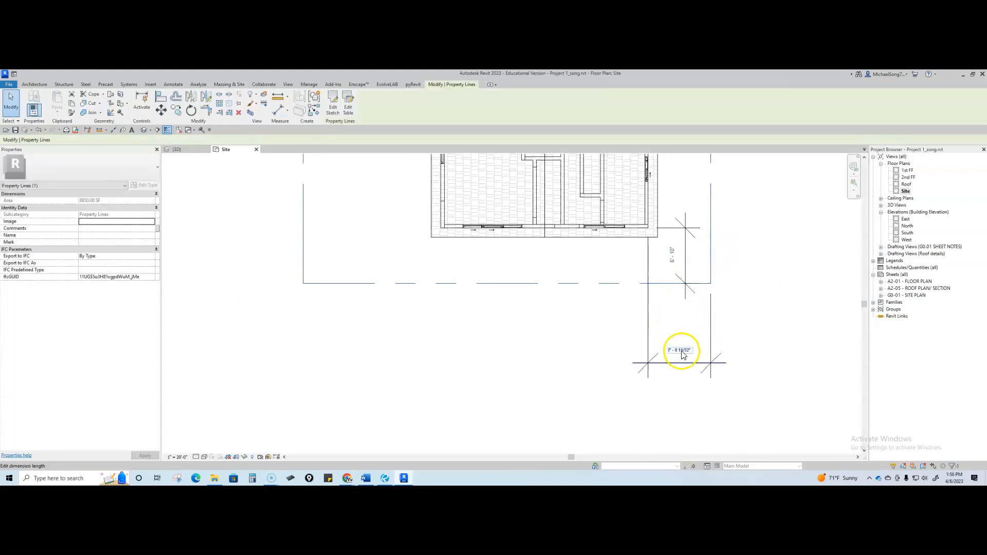
text(5)
key(Return)
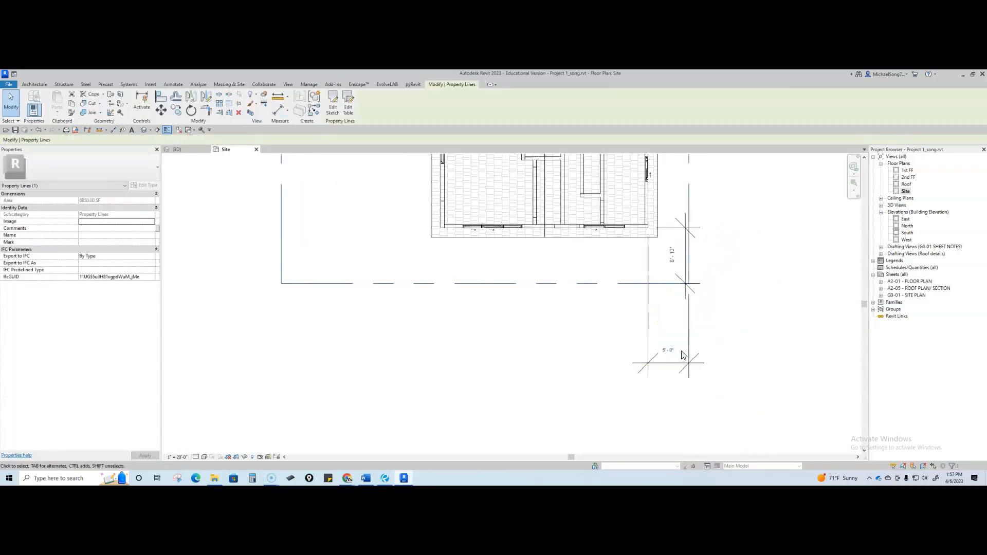
key(Escape)
scroll(745, 324, down, 5)
middle_drag(735, 313, 568, 393)
scroll(570, 390, down, 3)
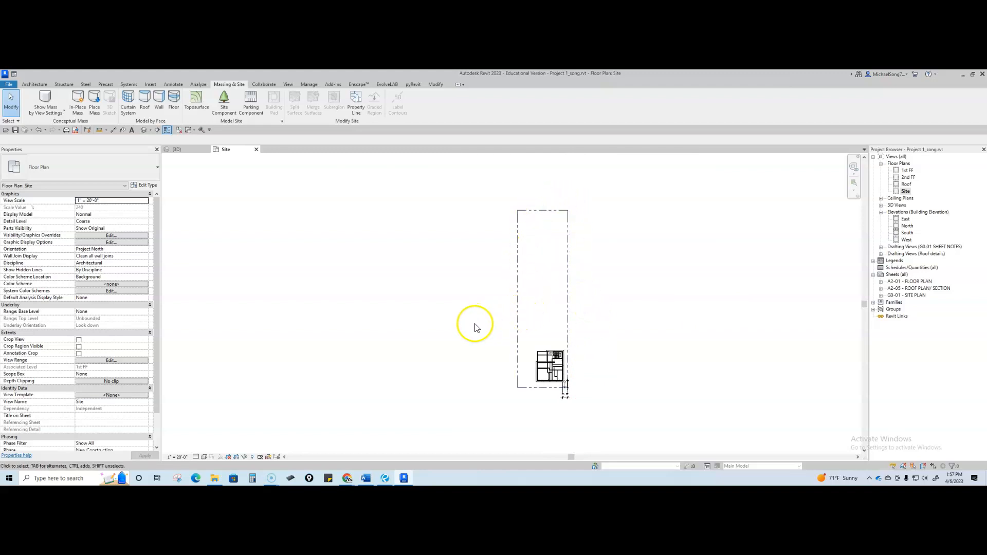
click(436, 301)
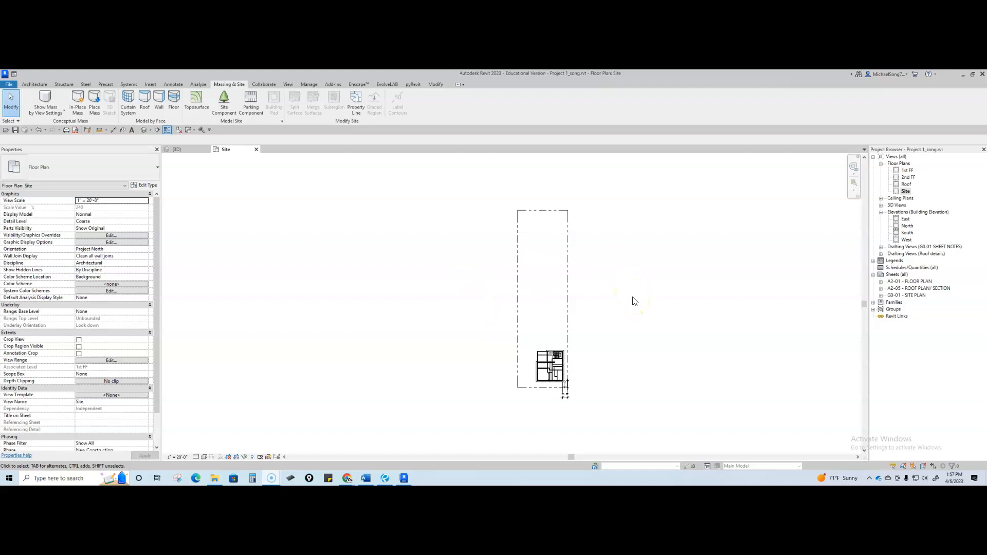
scroll(632, 297, down, 2)
scroll(615, 296, up, 2)
mouse_move(615, 296)
middle_down()
mouse_move(622, 306)
mouse_move(630, 290)
middle_up()
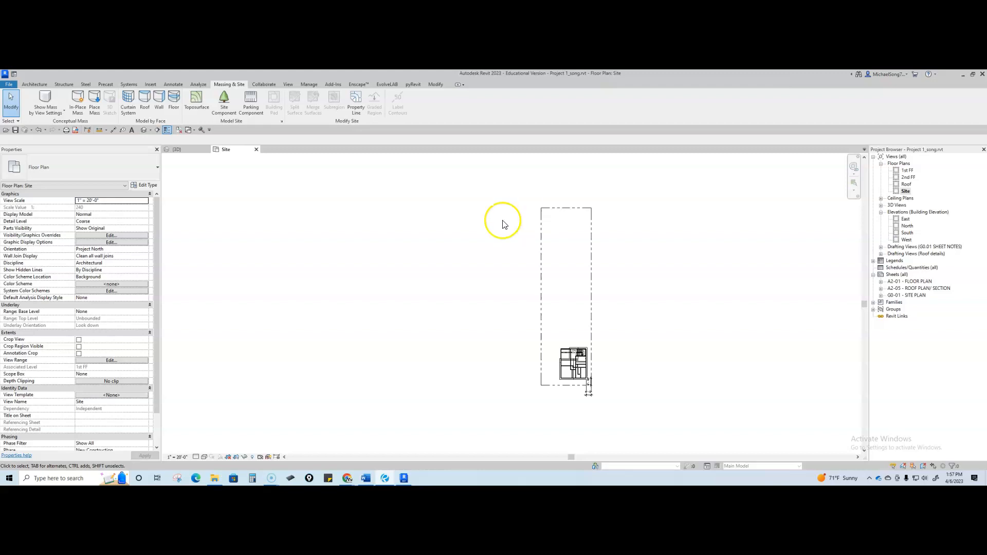
Step: Set the Site plan's visual style to Hidden Line
scroll(560, 272, up, 2)
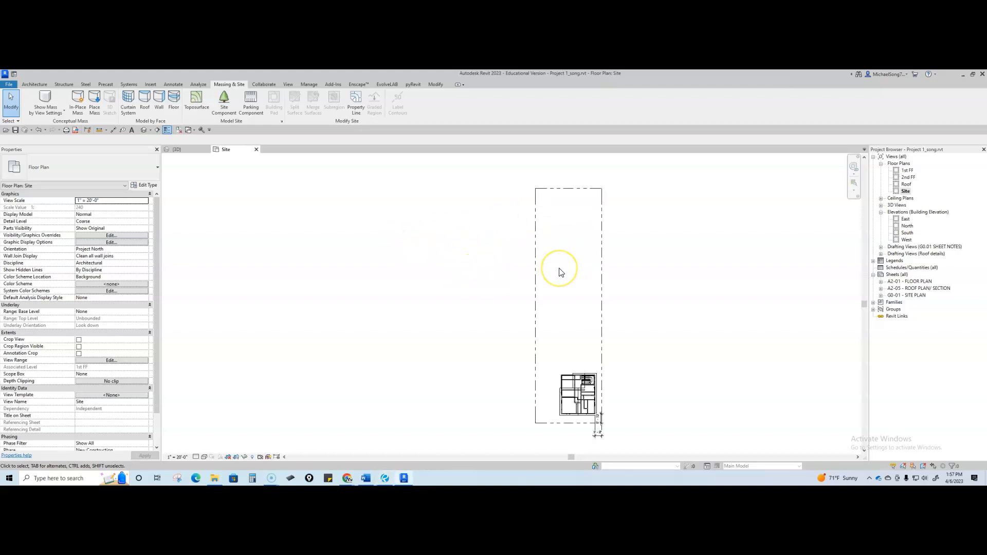
click(204, 457)
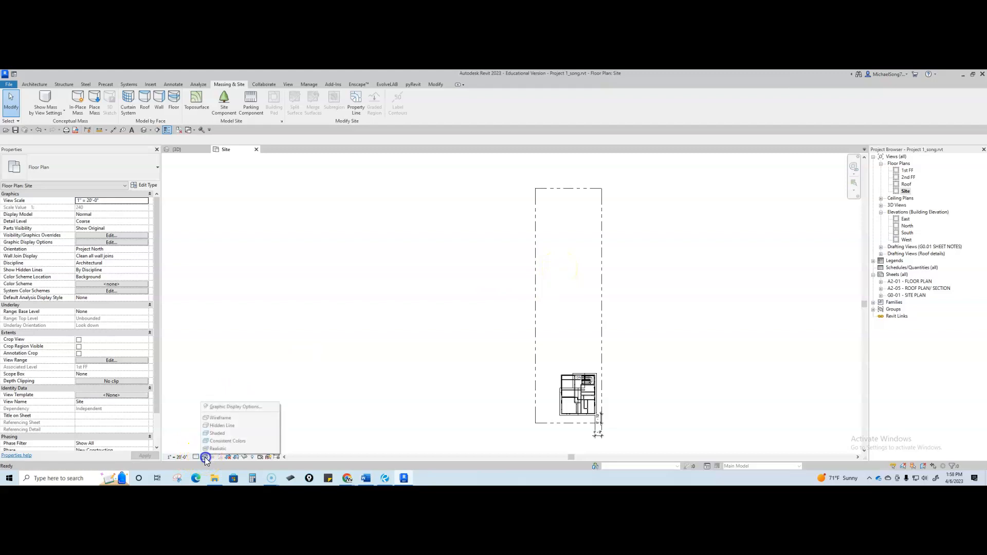
click(219, 426)
scroll(435, 329, down, 1)
middle_drag(435, 329, 397, 317)
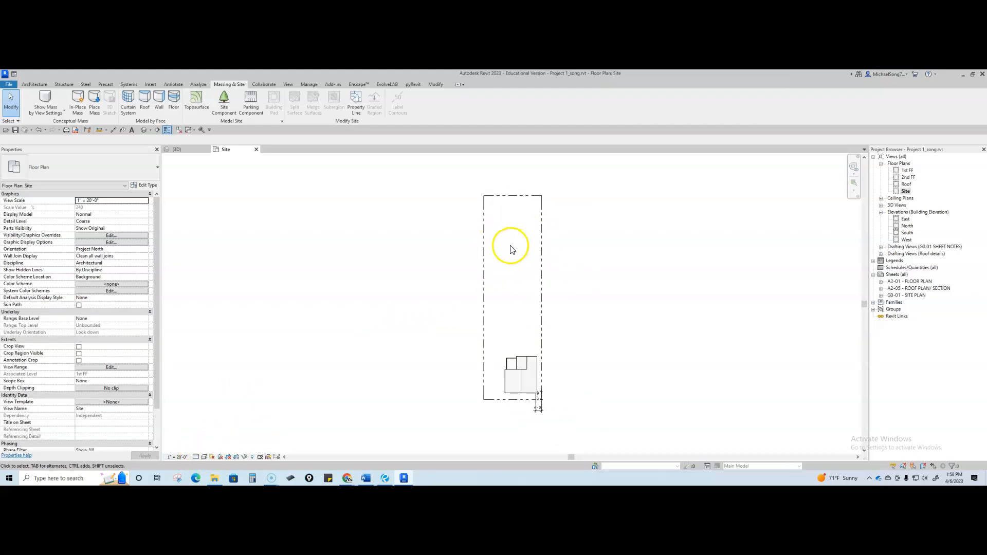
Step: Start a filled region and sketch a rectangular boundary about 76' long, running south from the north property line near the west edge
click(171, 85)
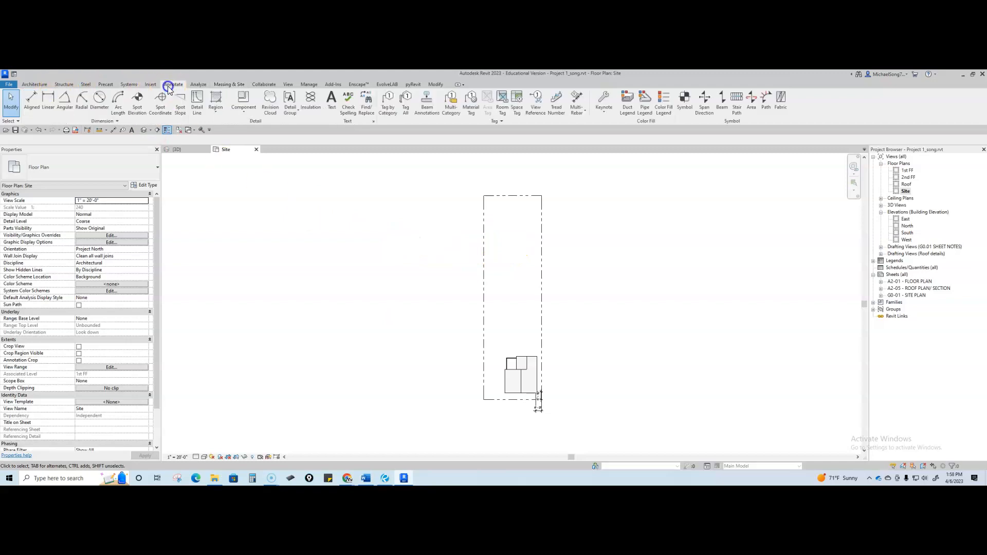
click(216, 101)
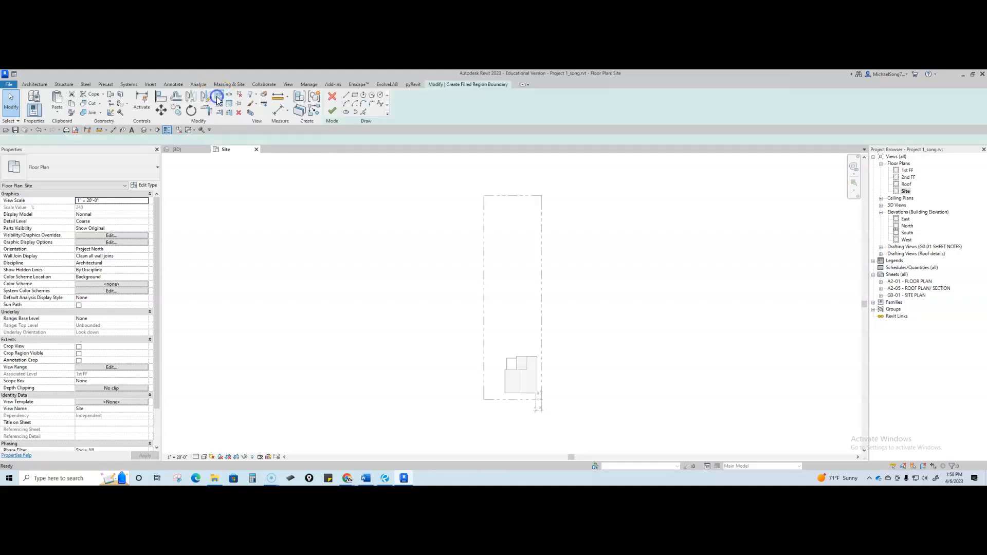
click(355, 97)
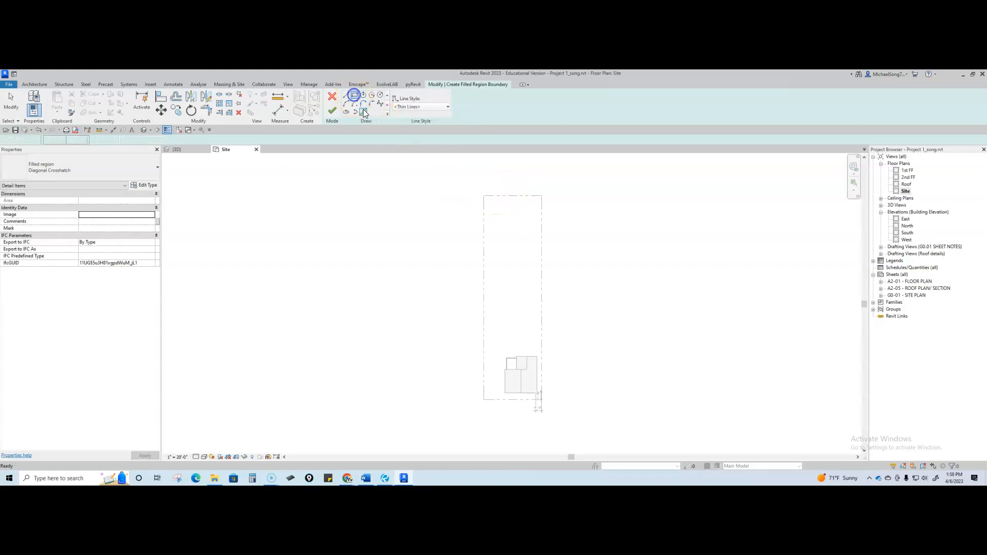
click(491, 196)
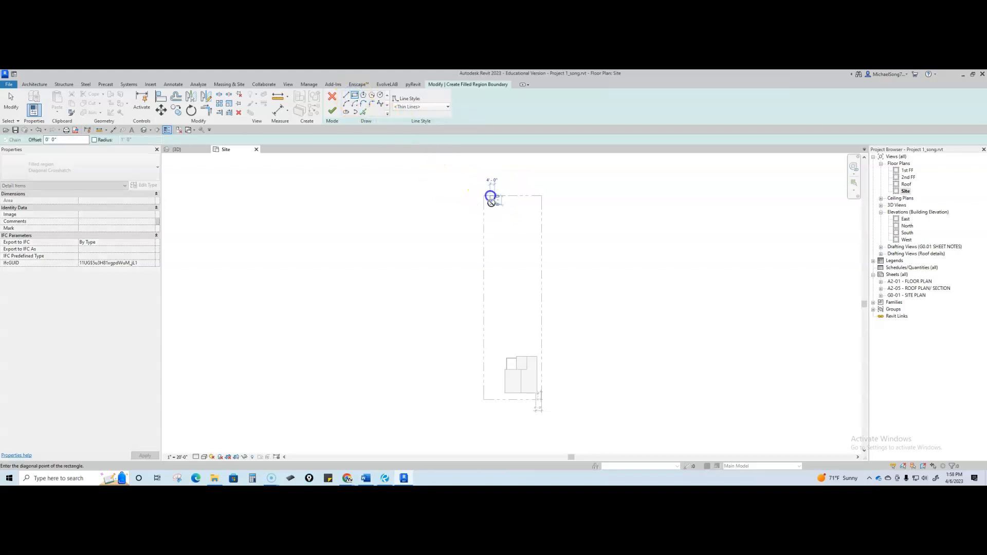
click(512, 283)
Step: Assign the Ortho Crosshatch type to the filled region and finish its boundary
click(113, 166)
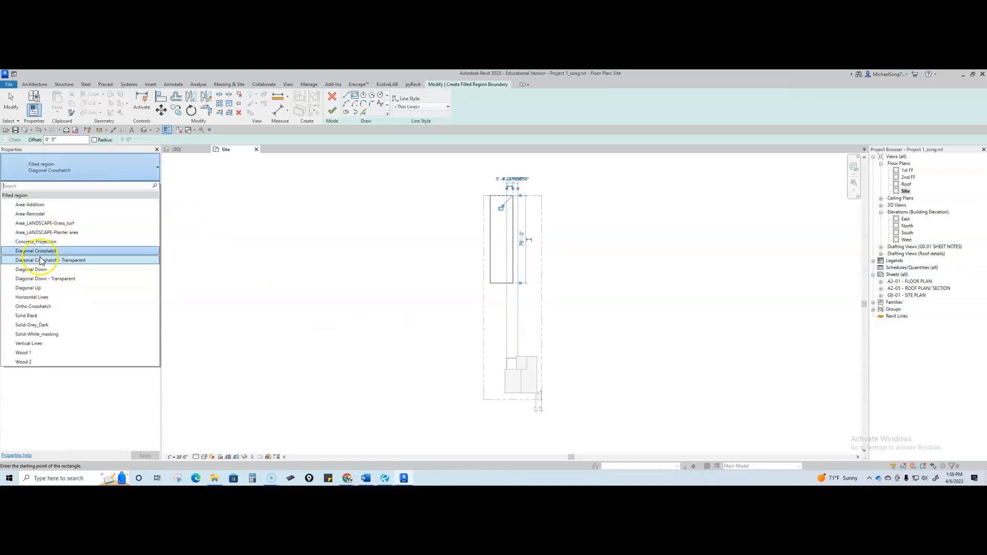
click(43, 307)
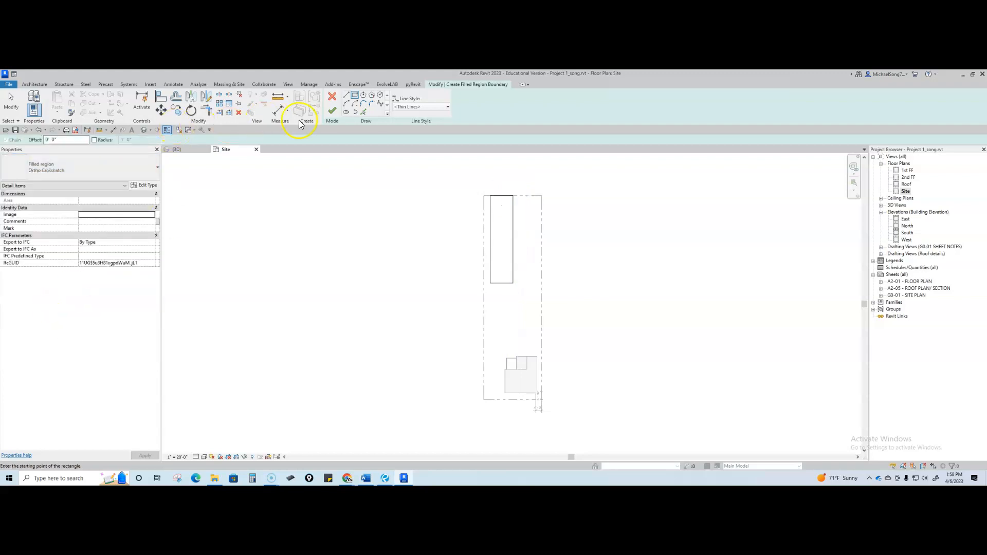
click(332, 111)
click(373, 206)
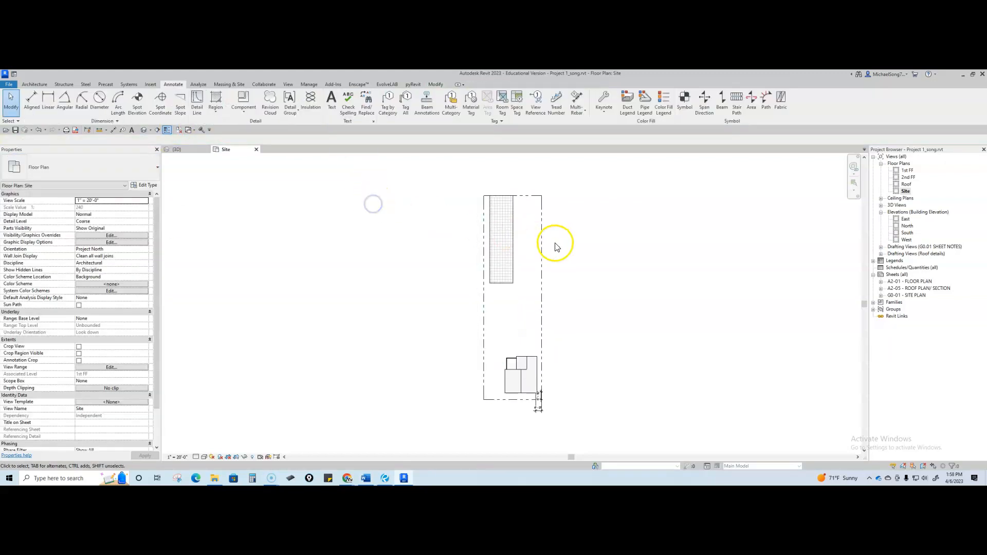
scroll(514, 236, up, 2)
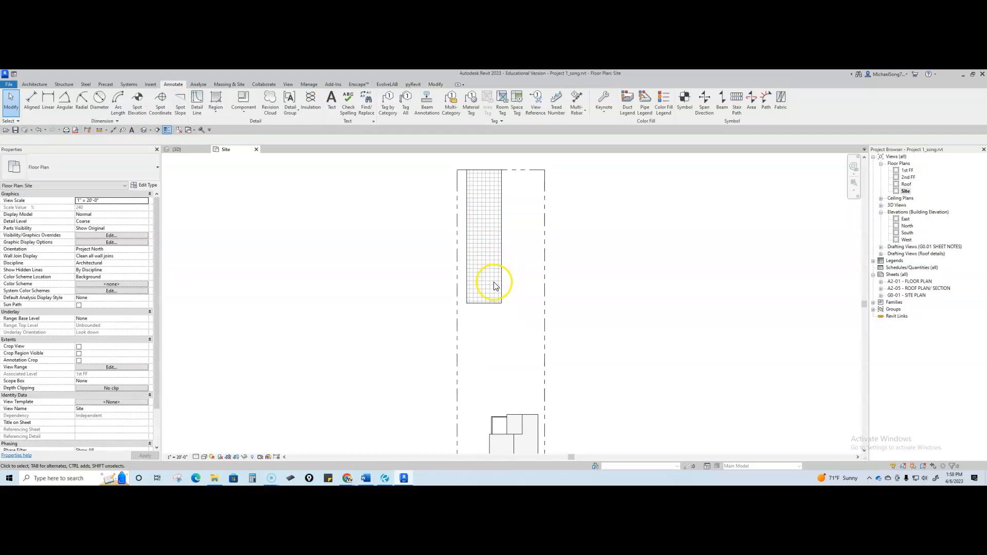
click(401, 290)
click(500, 290)
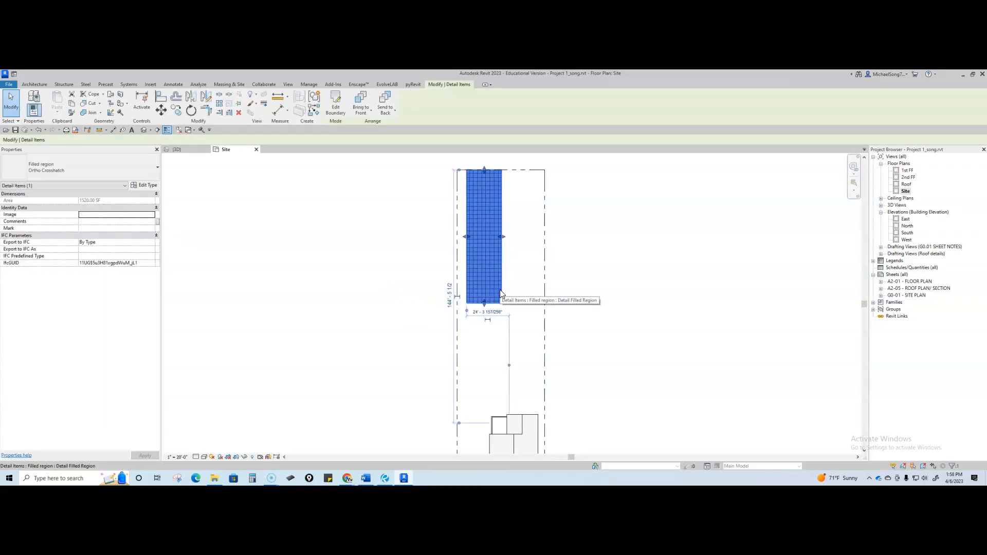
click(619, 293)
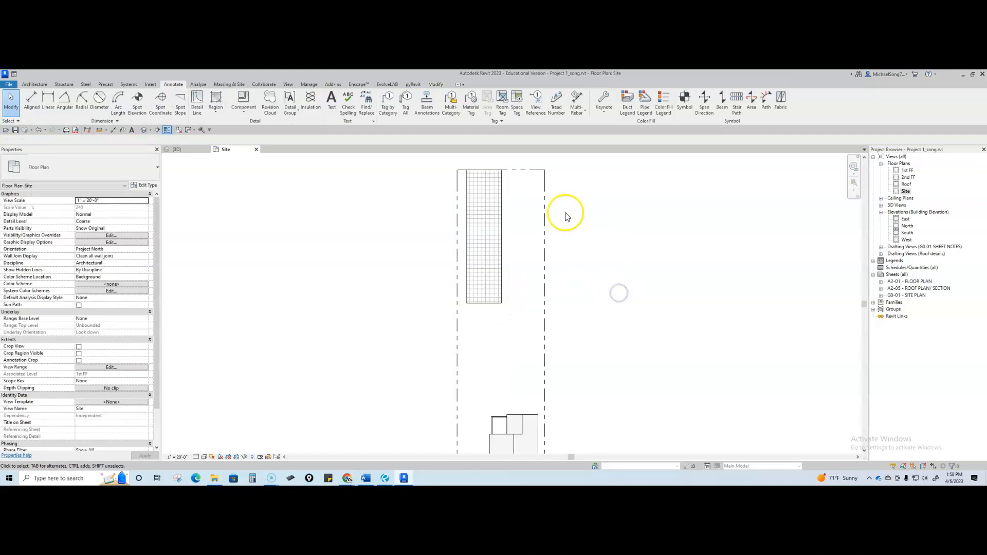
scroll(489, 309, down, 3)
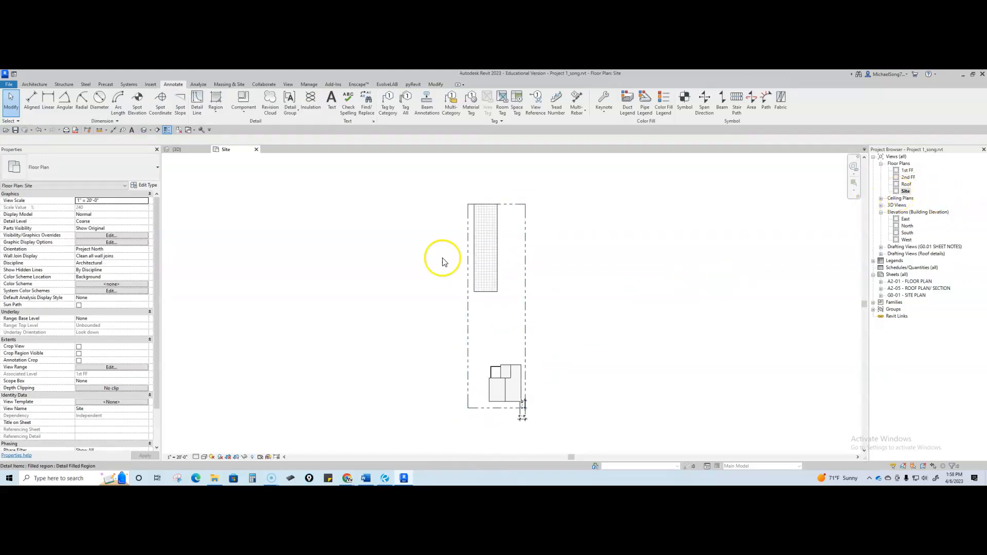
Step: Turn off the section box in the 3D view and inspect the whole model around the house
click(183, 149)
scroll(407, 248, down, 5)
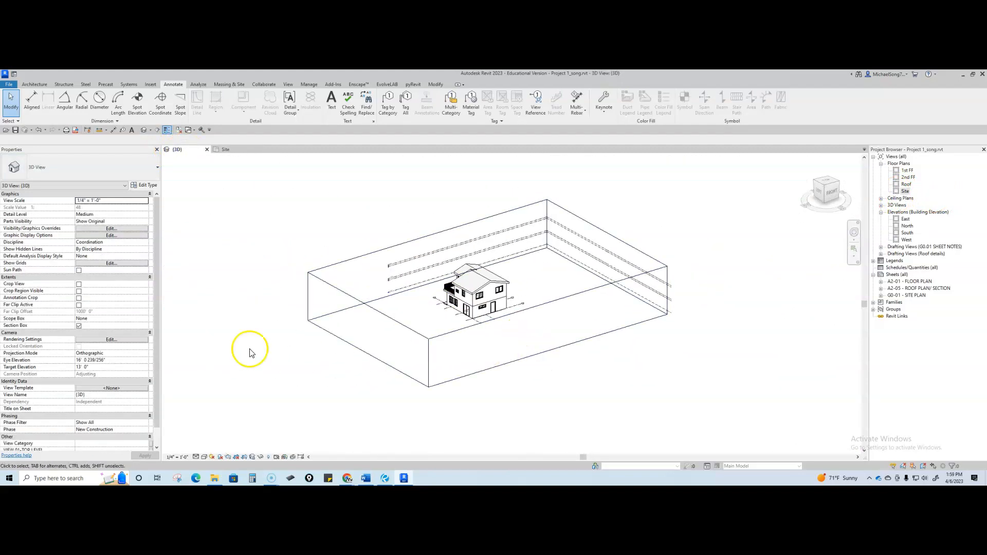
click(78, 326)
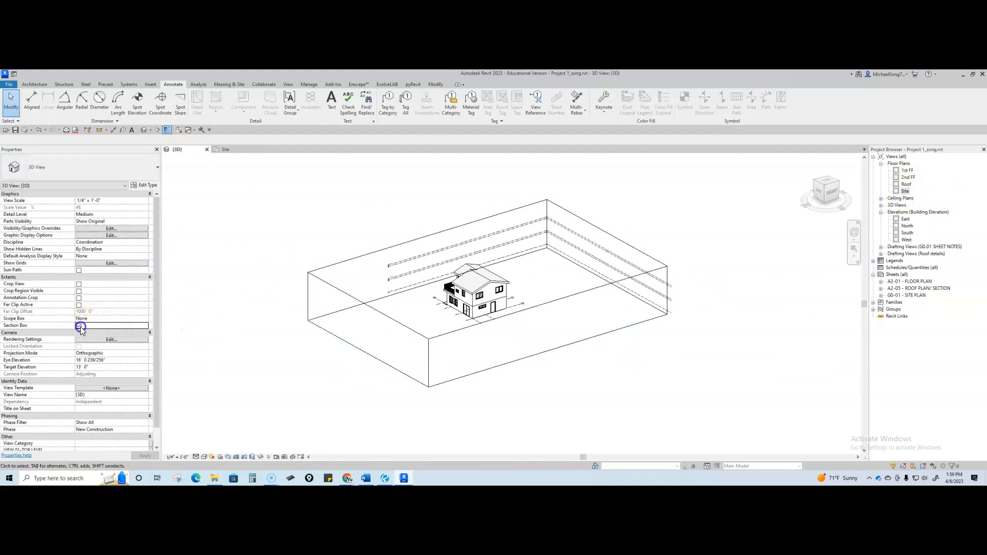
click(272, 369)
scroll(500, 343, down, 1)
shift+middle_drag(595, 347, 493, 356)
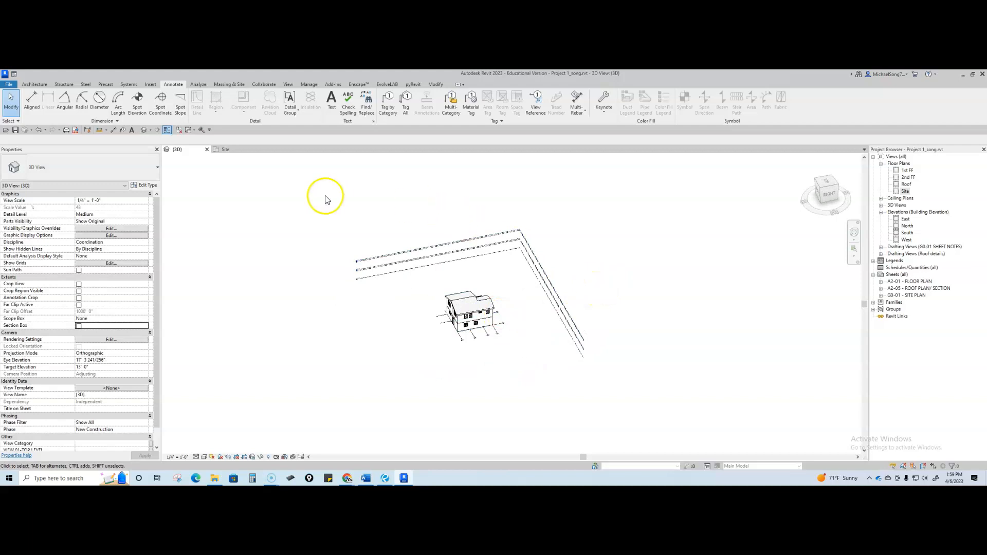
Step: Return to the Site plan and move the hatched filled region outside the property, east of the lot
click(224, 149)
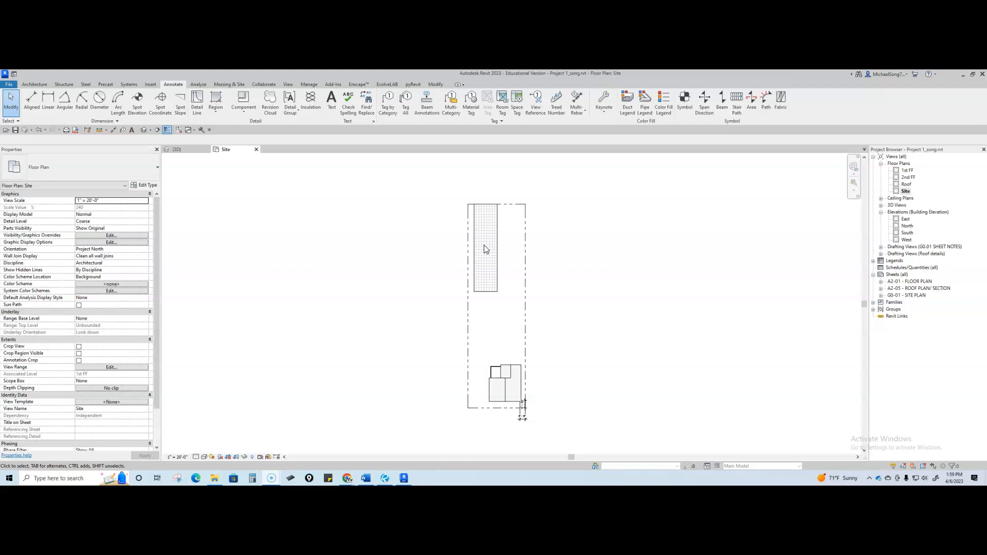
click(498, 270)
drag(496, 272, 615, 256)
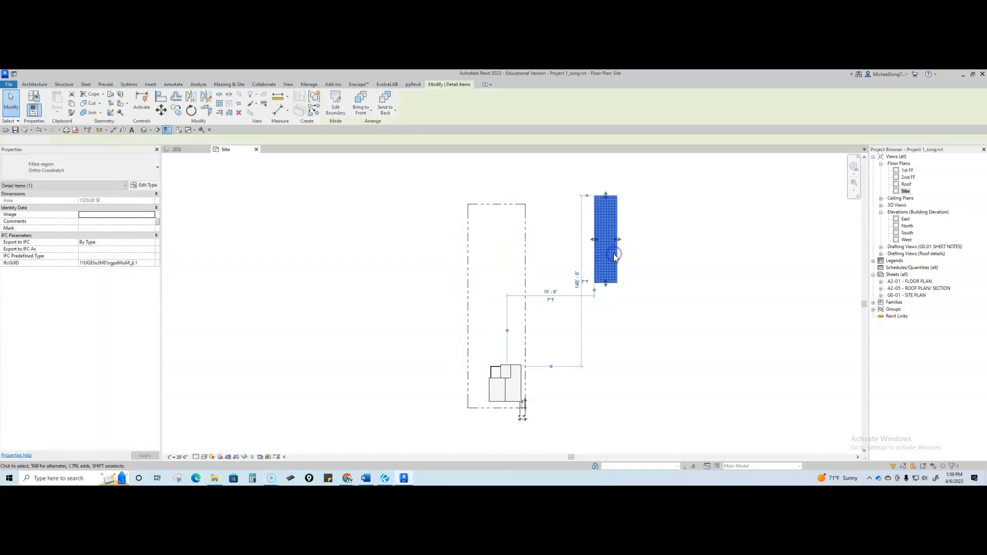
key(Escape)
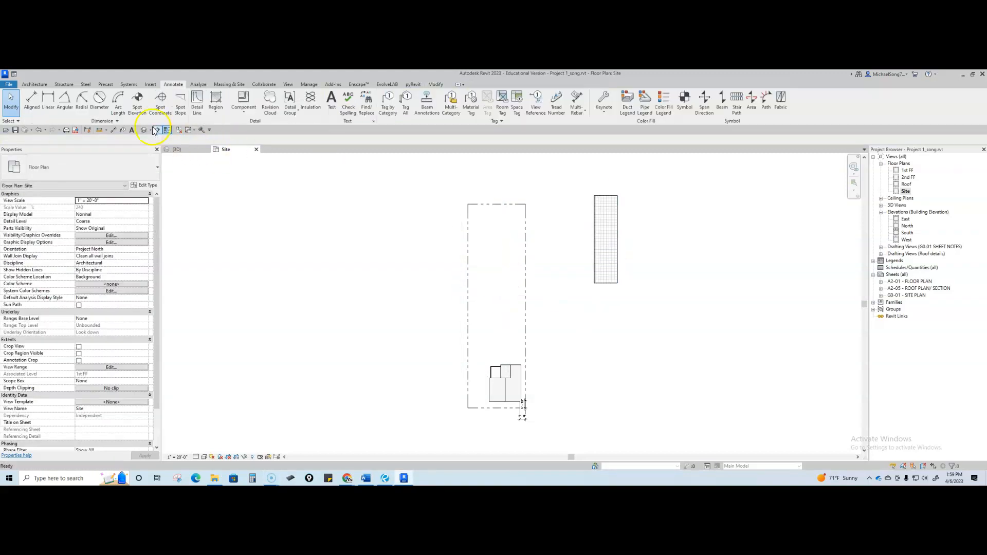
Step: Start a new floor in the Site plan using the Generic - 4" type
click(34, 85)
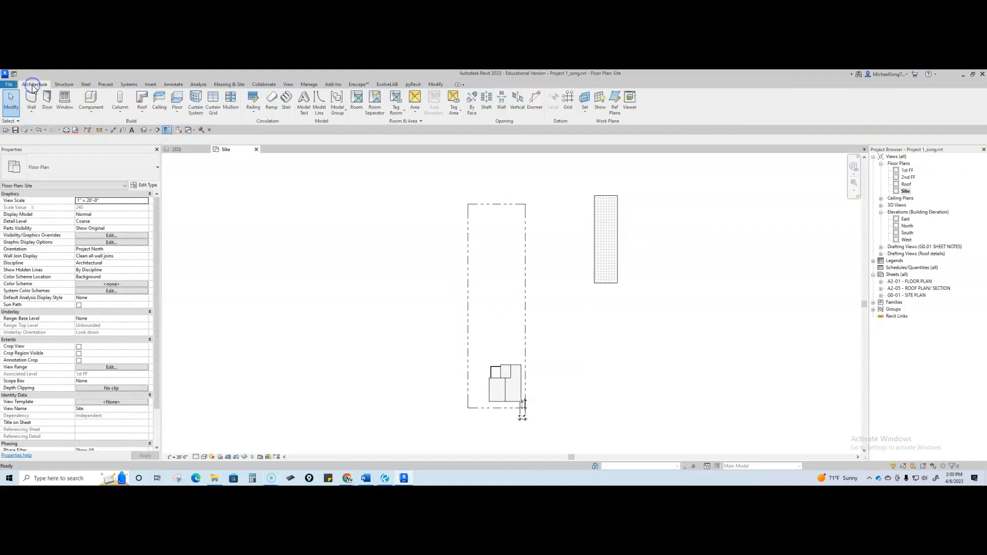
click(176, 105)
click(120, 163)
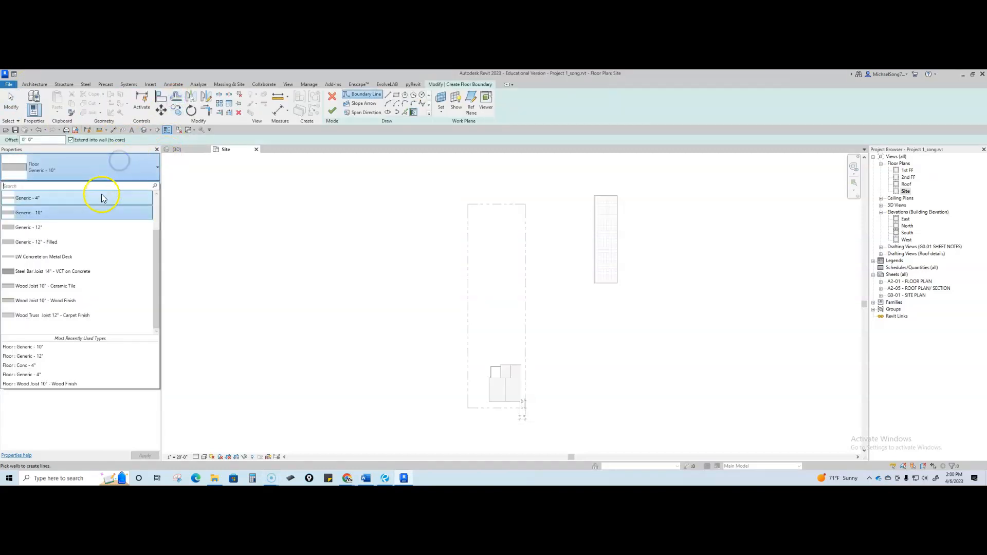
click(35, 198)
Step: Sketch a closed L-shaped floor boundary from the northwest property corner, with a strip about 13'-6" wide and a foot about 29'-8" wide
click(388, 96)
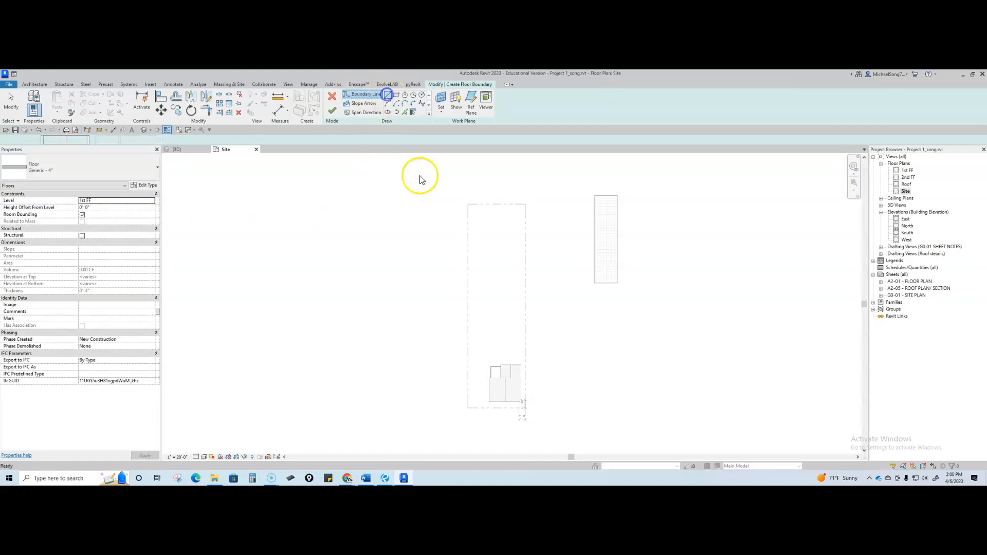
click(469, 204)
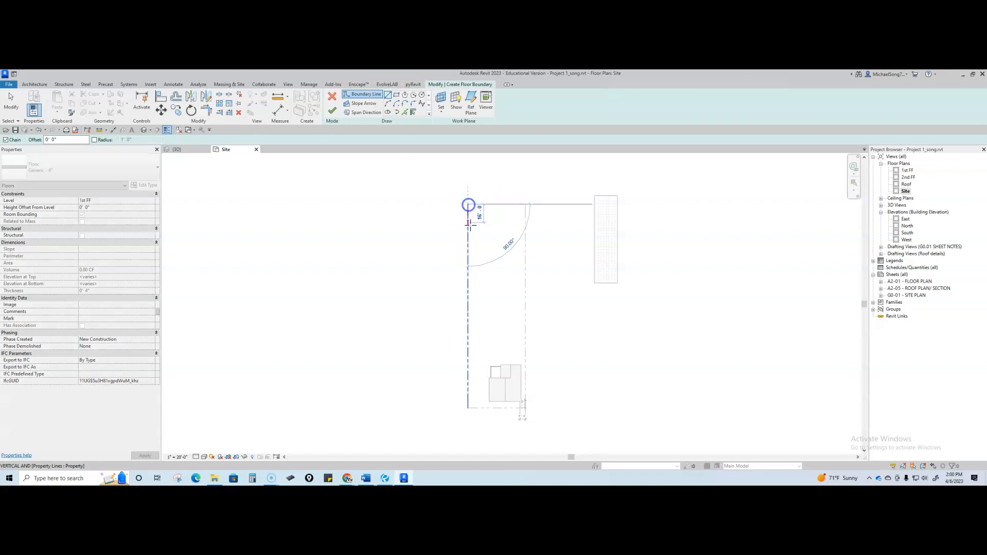
click(467, 319)
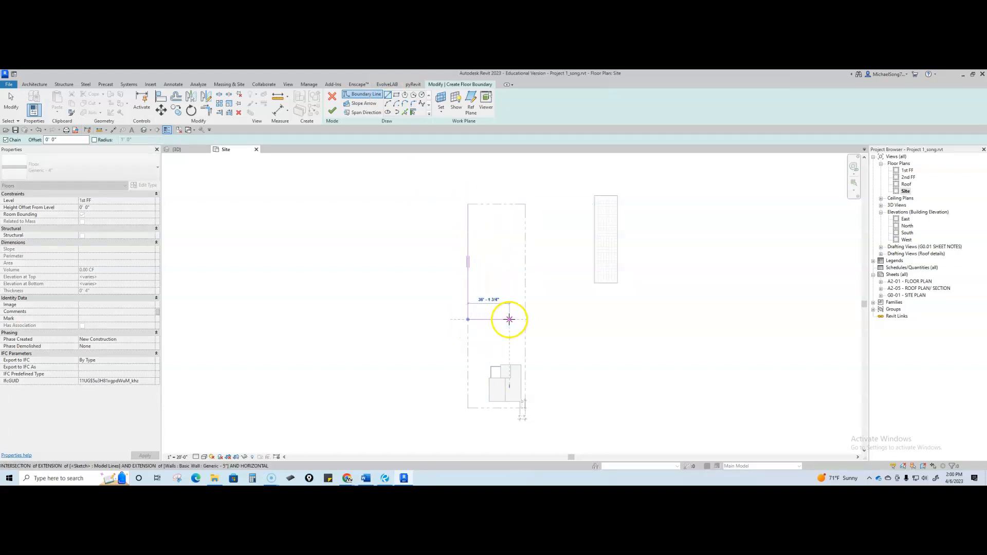
click(502, 319)
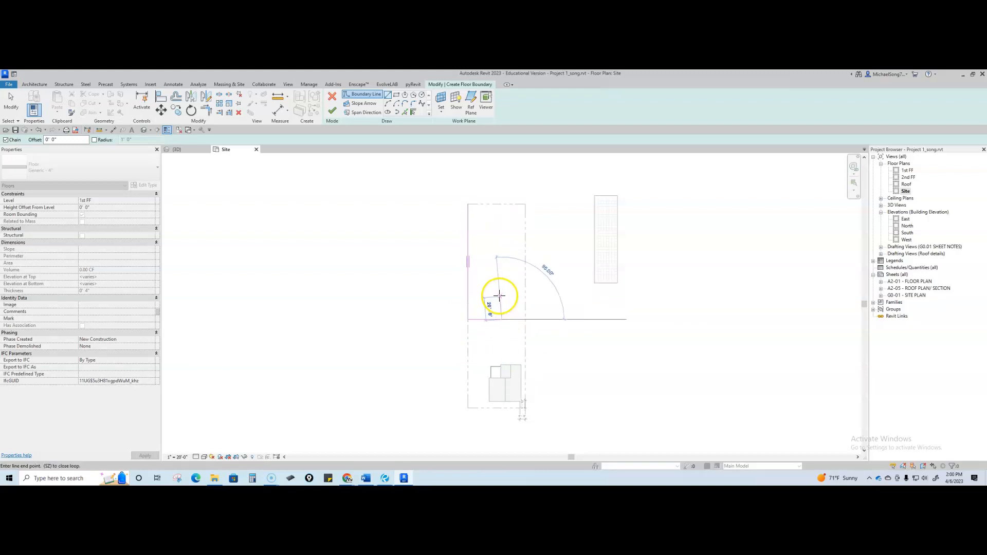
click(502, 296)
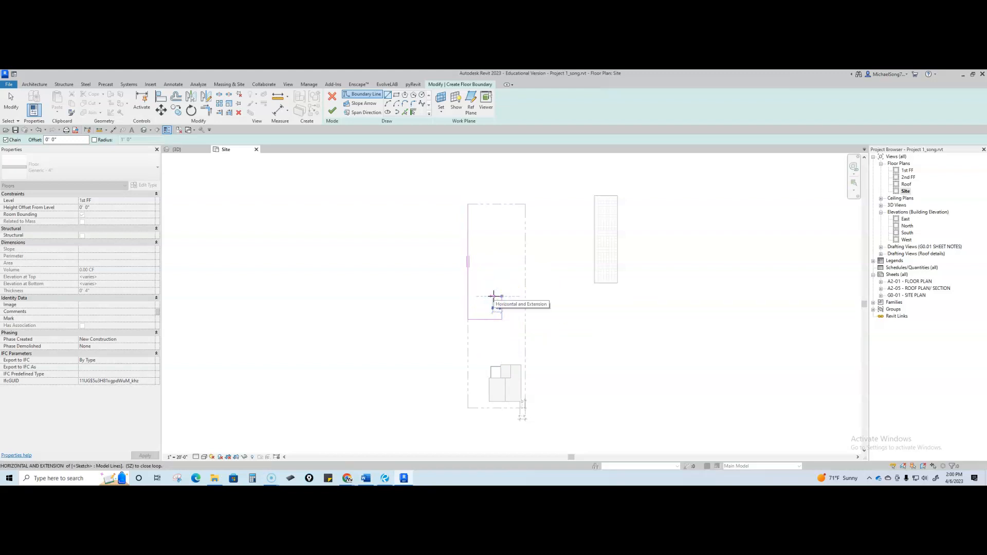
click(483, 297)
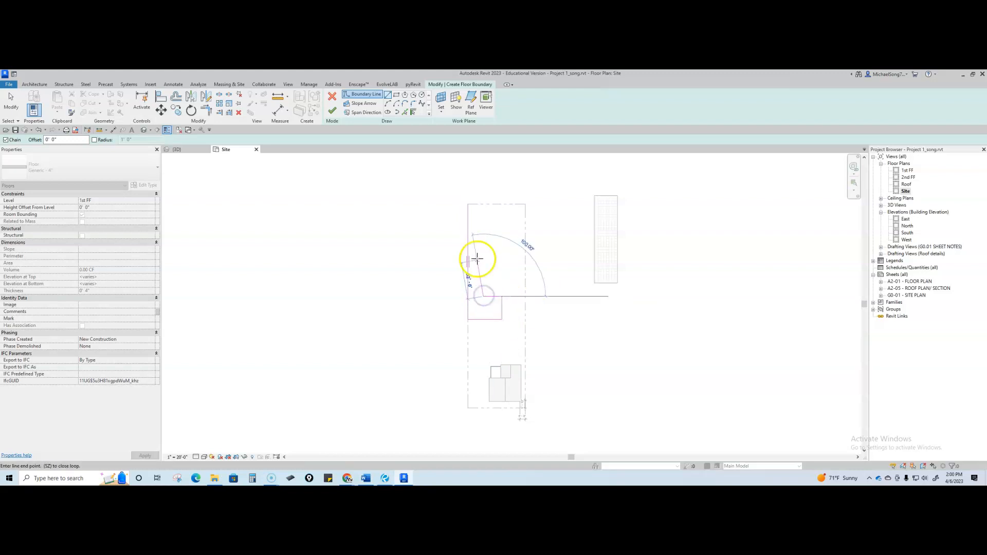
click(483, 204)
click(468, 203)
key(Escape)
key(Escape)
Step: Set the width of the L-shaped boundary's long strip to 14'-6" by repositioning its east edge
scroll(477, 249, up, 1)
middle_drag(477, 260, 492, 297)
click(500, 280)
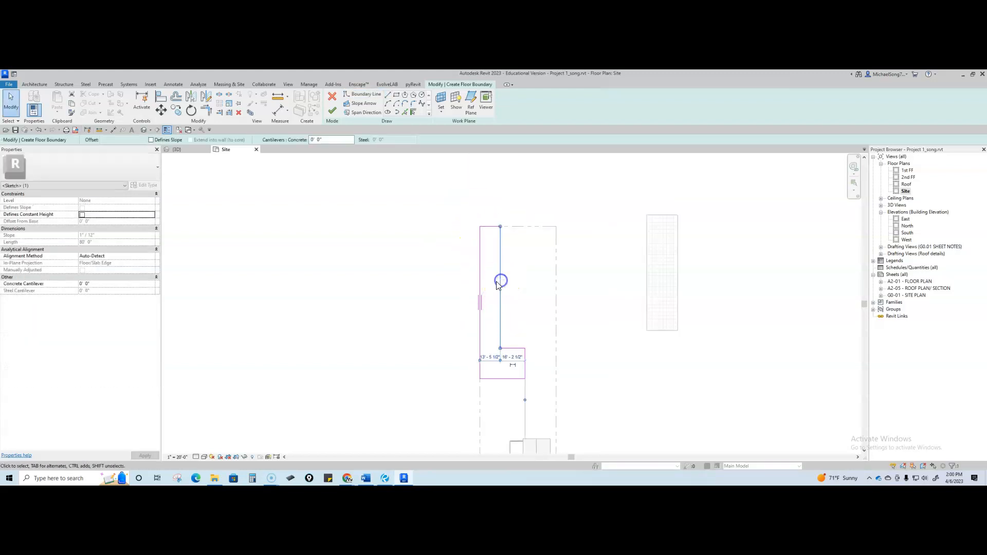
scroll(494, 366, up, 1)
scroll(501, 360, up, 2)
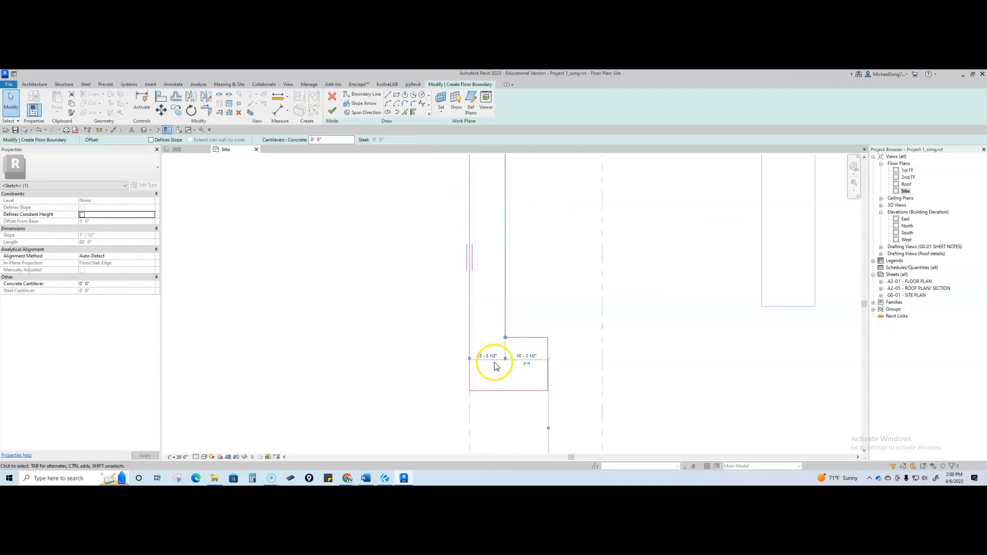
click(488, 356)
text(14)
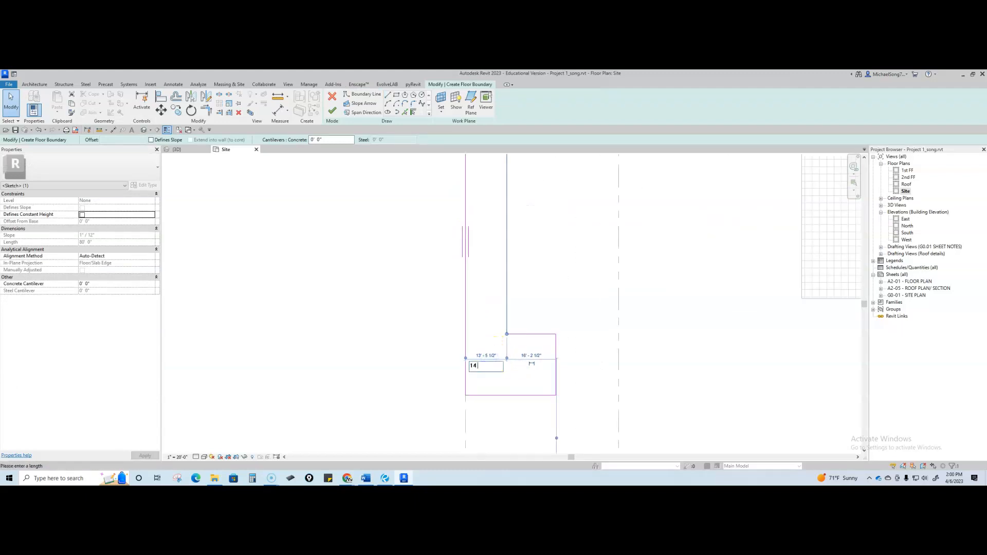
text(' - 6)
key(Return)
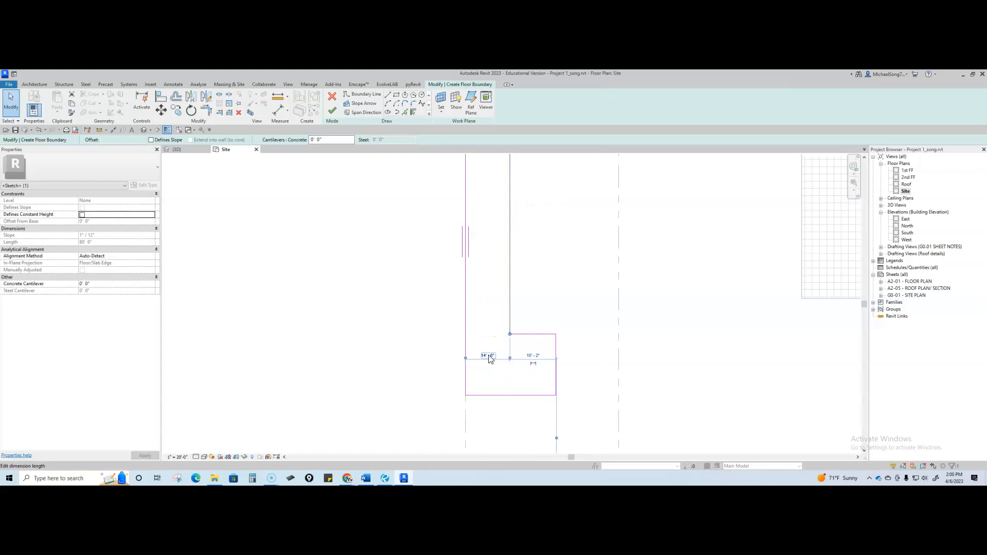
click(501, 355)
scroll(525, 338, down, 3)
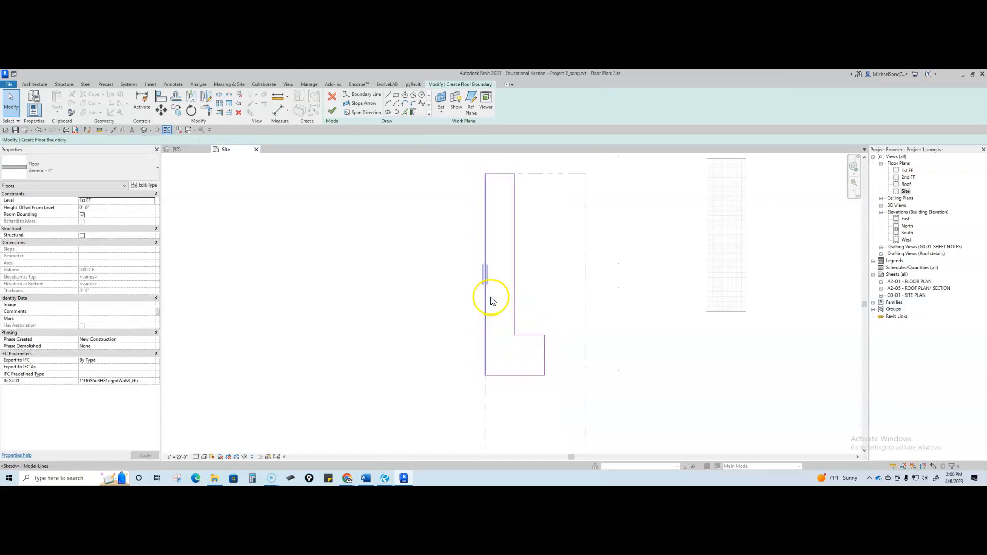
Step: Fillet the inside corner of the L-shaped floor boundary with a 4' radius
click(413, 104)
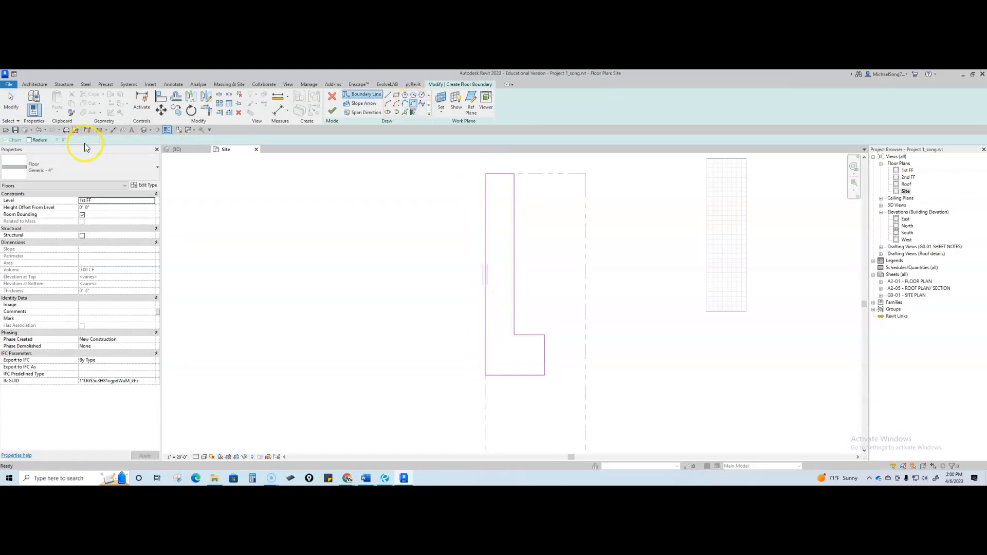
click(29, 140)
click(52, 139)
text(4)
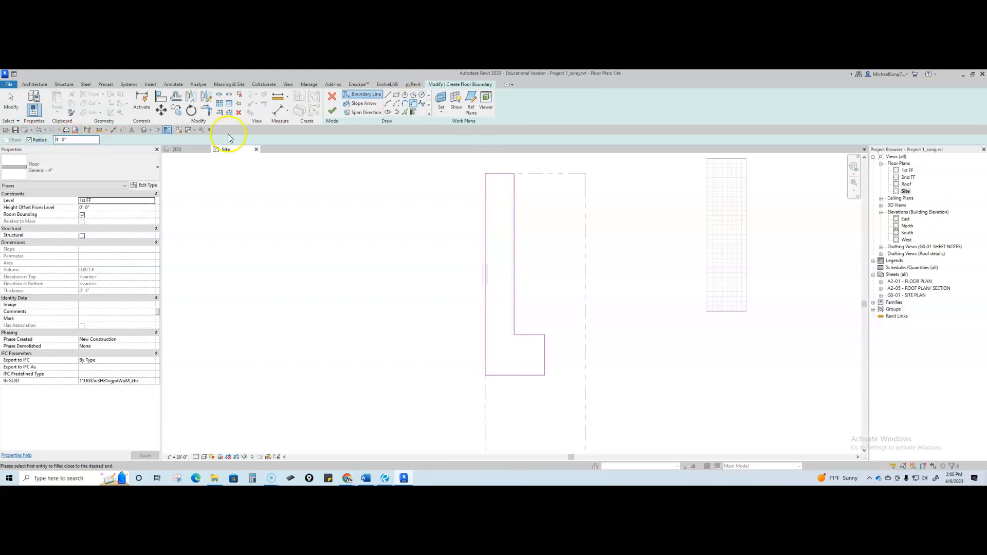
click(514, 319)
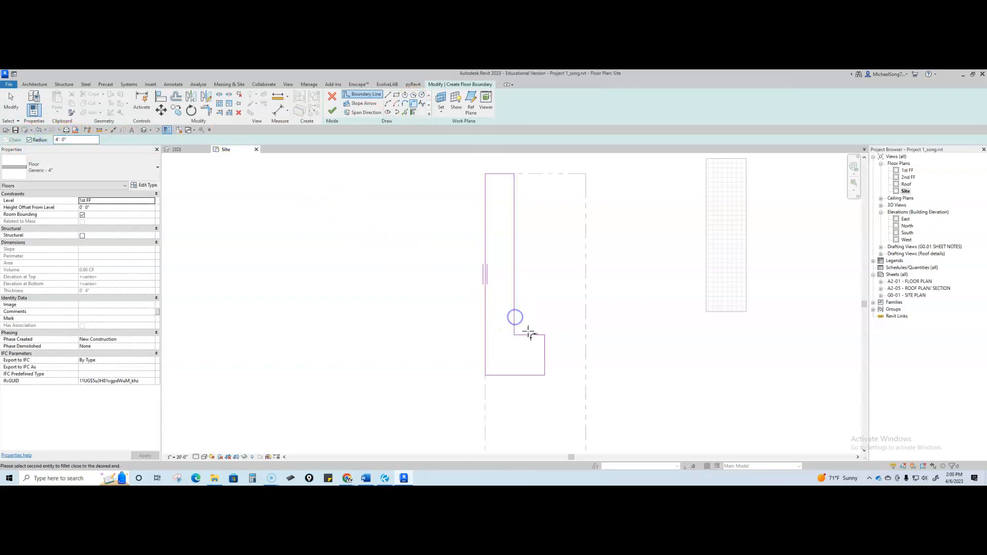
key(Escape)
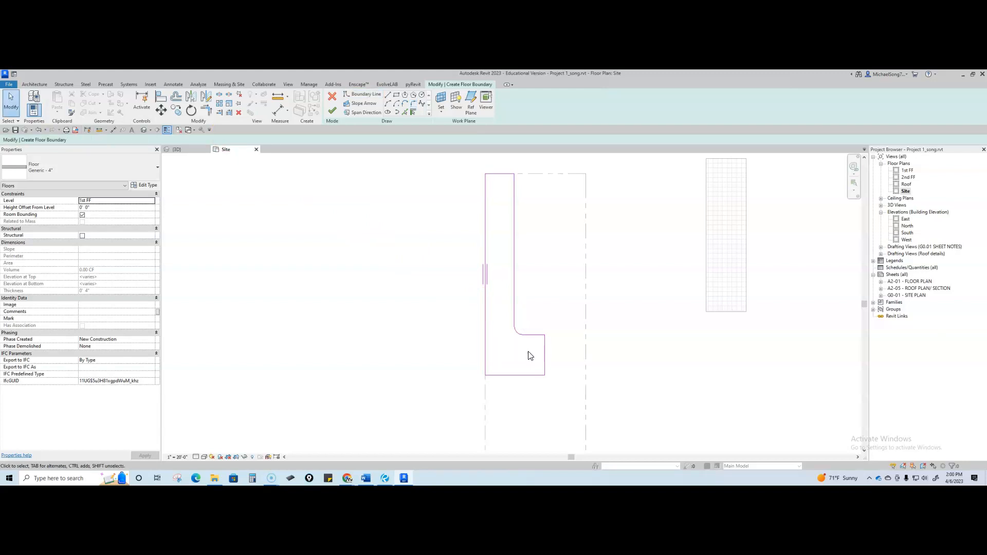
Step: Finish the L-shaped floor boundary, check the floor in the 3D view, and return to the Site plan
scroll(529, 356, down, 2)
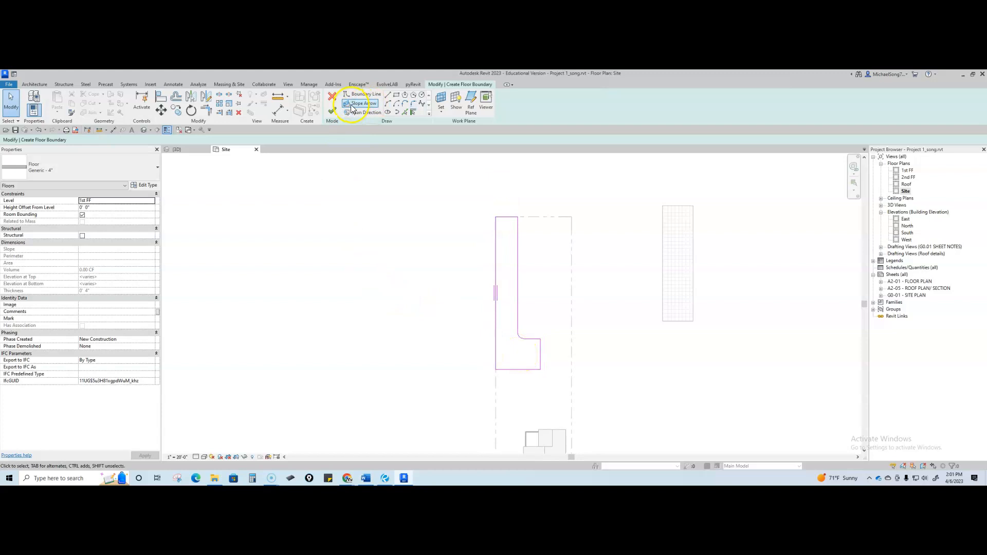
click(332, 111)
click(390, 279)
scroll(396, 303, down, 1)
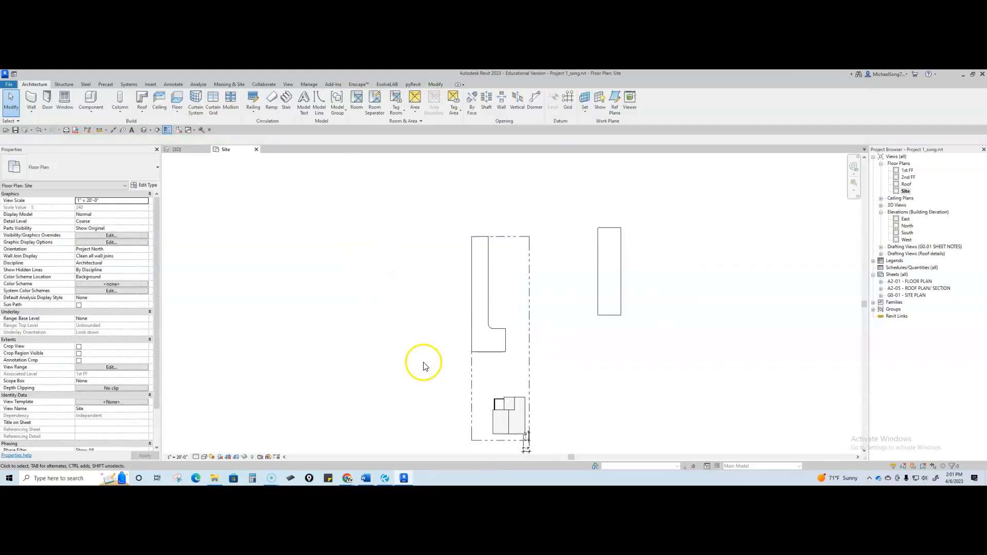
click(180, 149)
shift+middle_drag(227, 207, 580, 381)
click(227, 149)
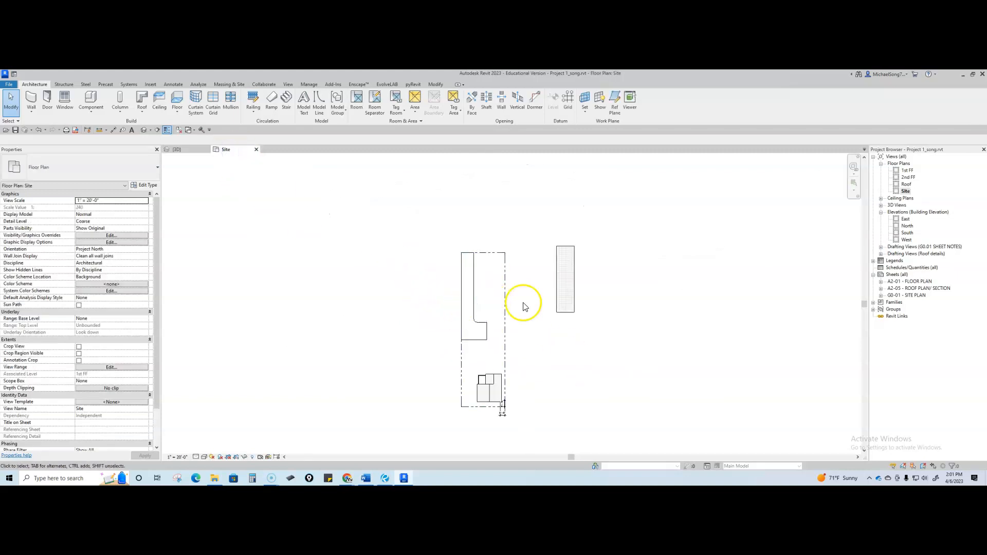
Step: Move the hatched filled region back inside the lot, against the floor strip's east edge, and compare with the 3D view
middle_drag(516, 330, 639, 304)
scroll(673, 287, up, 2)
drag(704, 260, 566, 270)
click(689, 302)
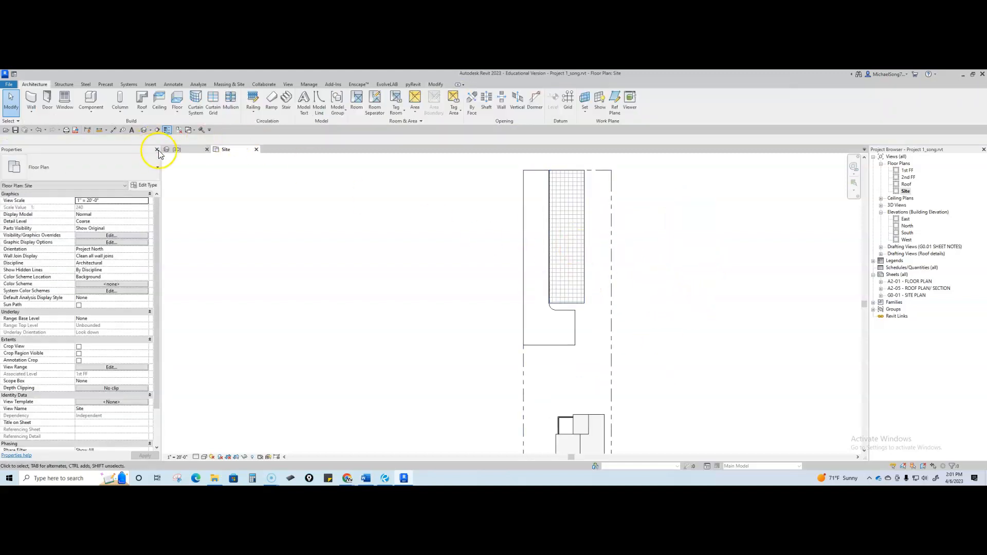
click(196, 151)
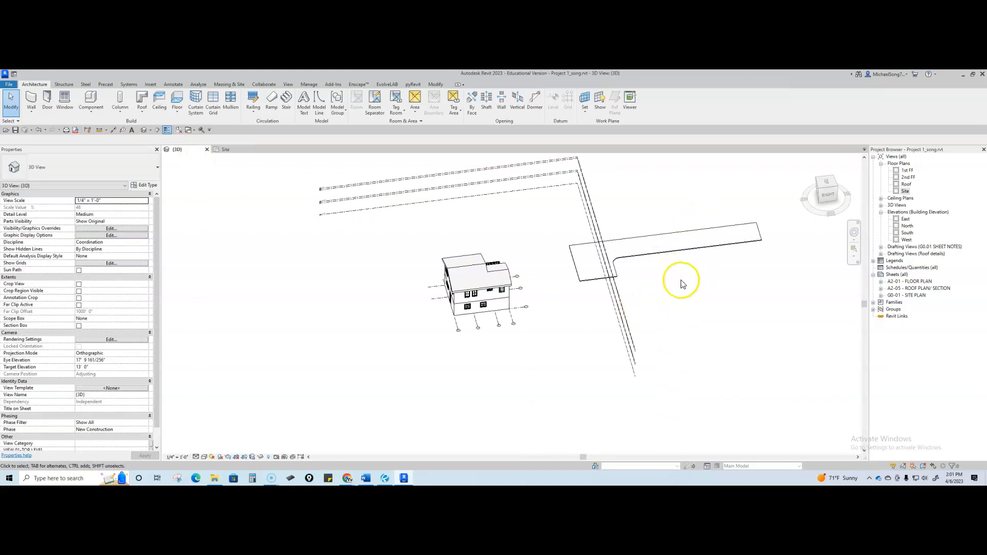
click(226, 149)
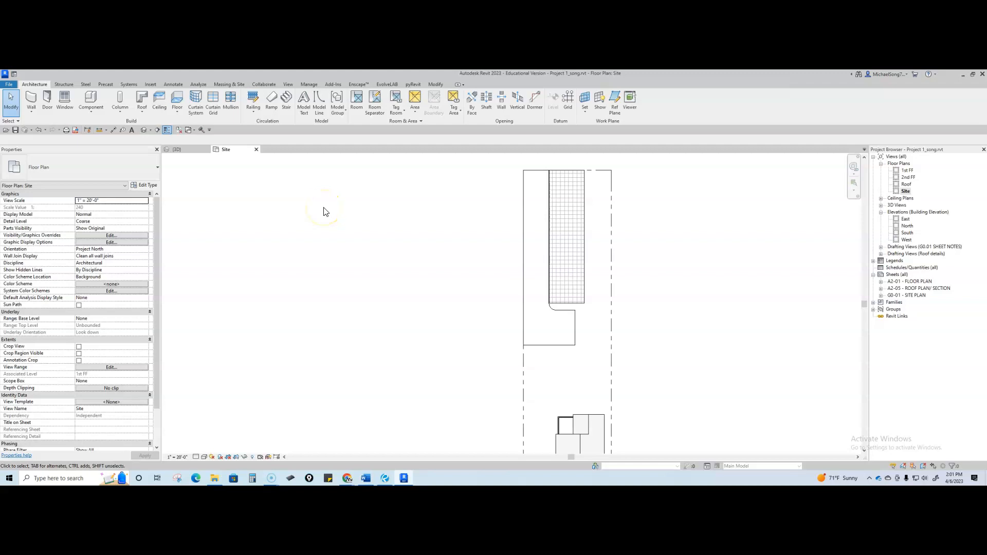
Step: Select the L-shaped floor and try to rename its type to Conc - 4"
click(560, 314)
middle_drag(473, 319, 382, 308)
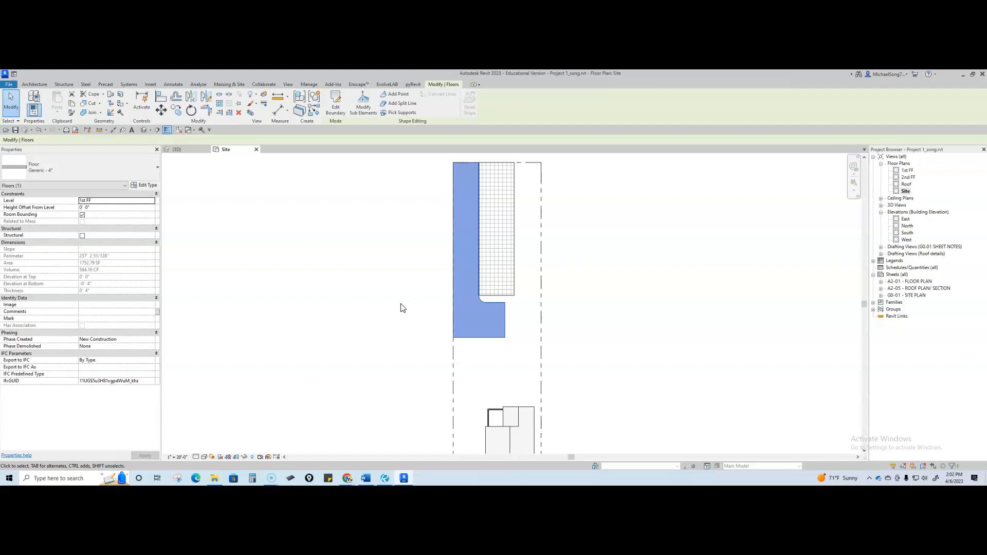
click(148, 186)
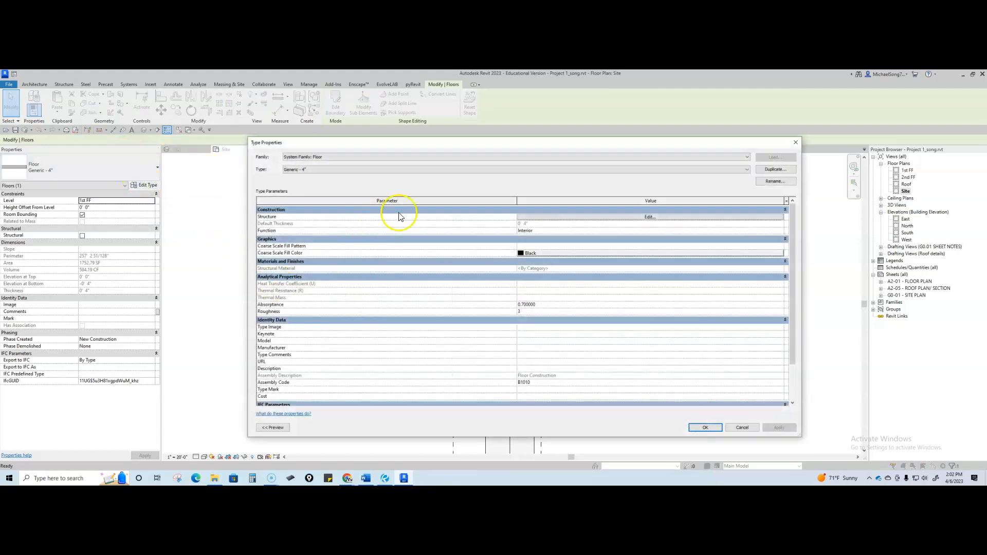
click(769, 182)
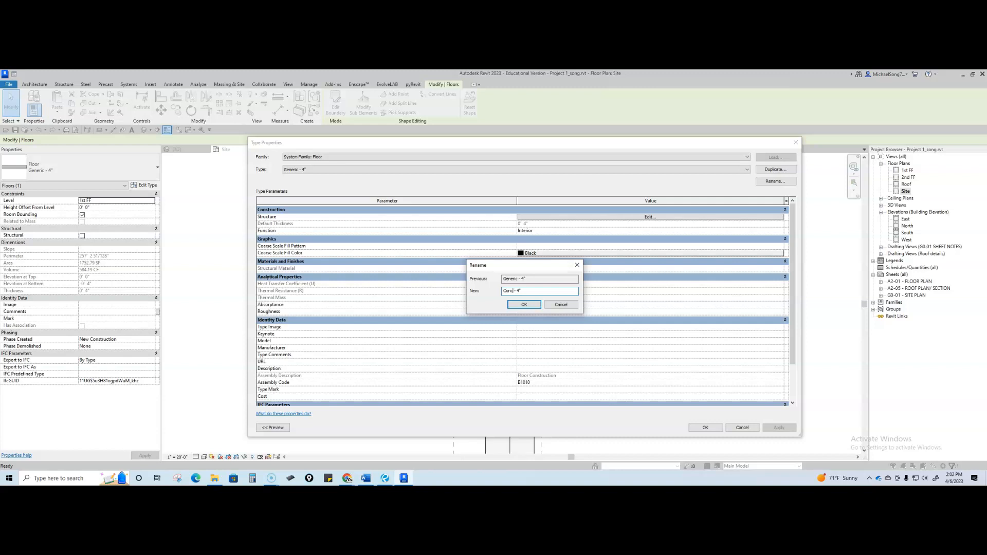
text(Conc)
click(523, 304)
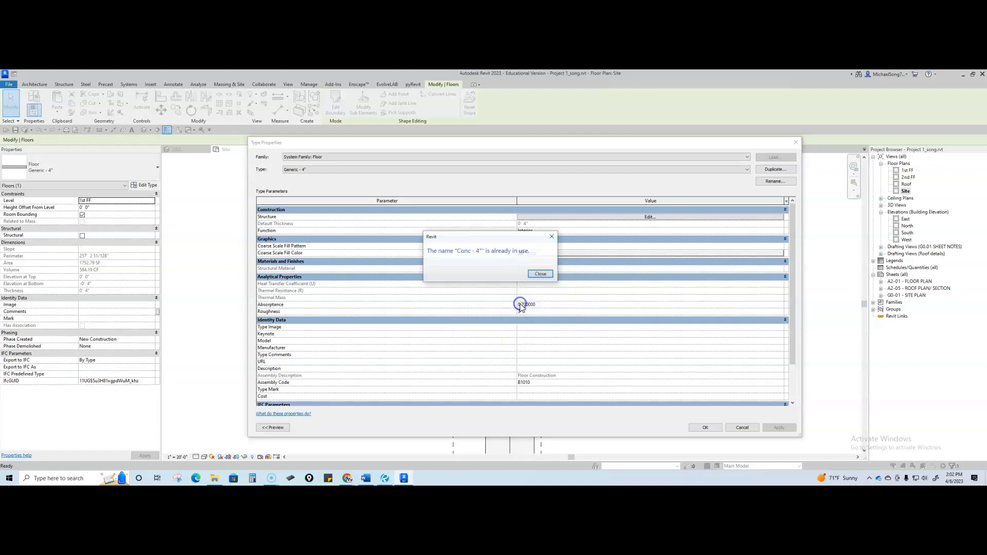
click(551, 236)
click(742, 427)
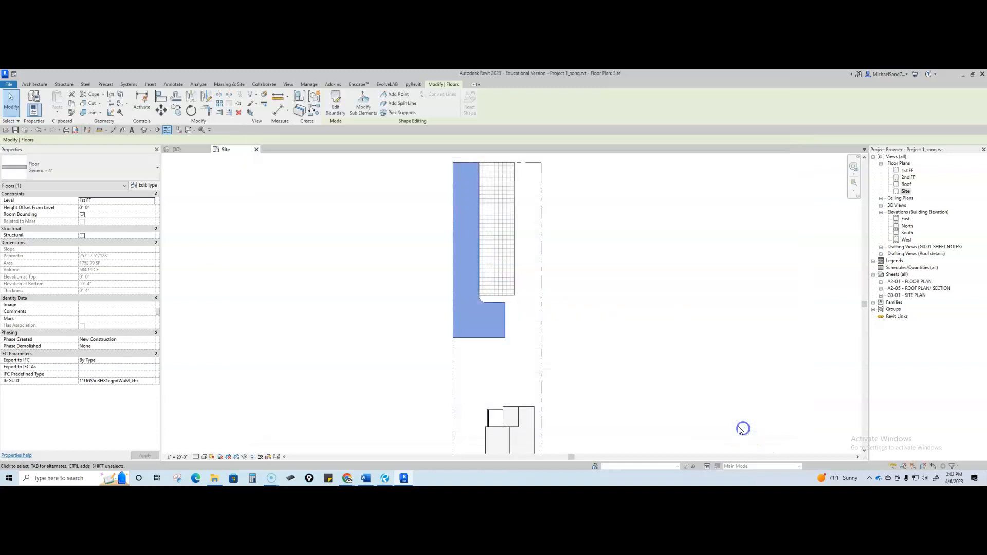
Step: Change the L-shaped floor's type to Conc - 4"
click(123, 167)
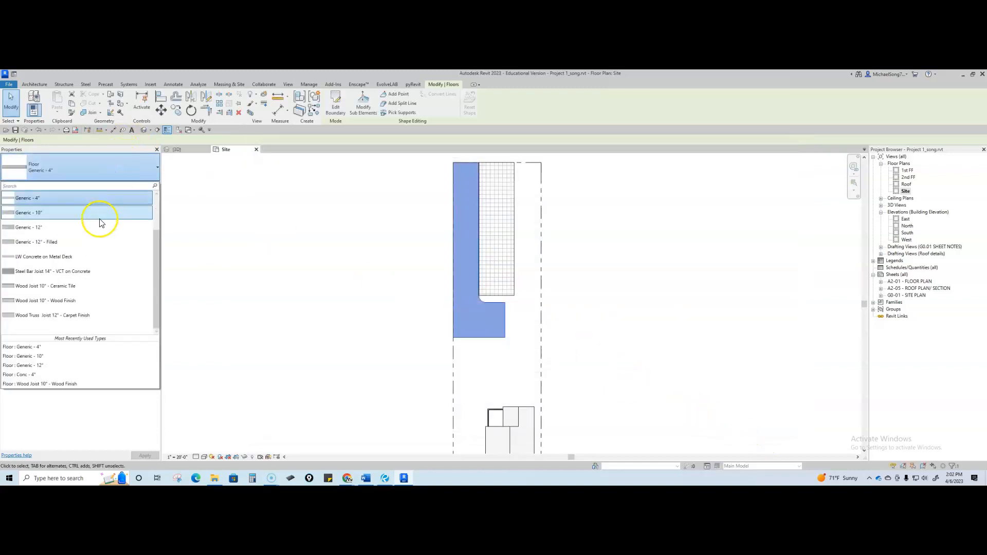
scroll(100, 226, up, 1)
click(39, 222)
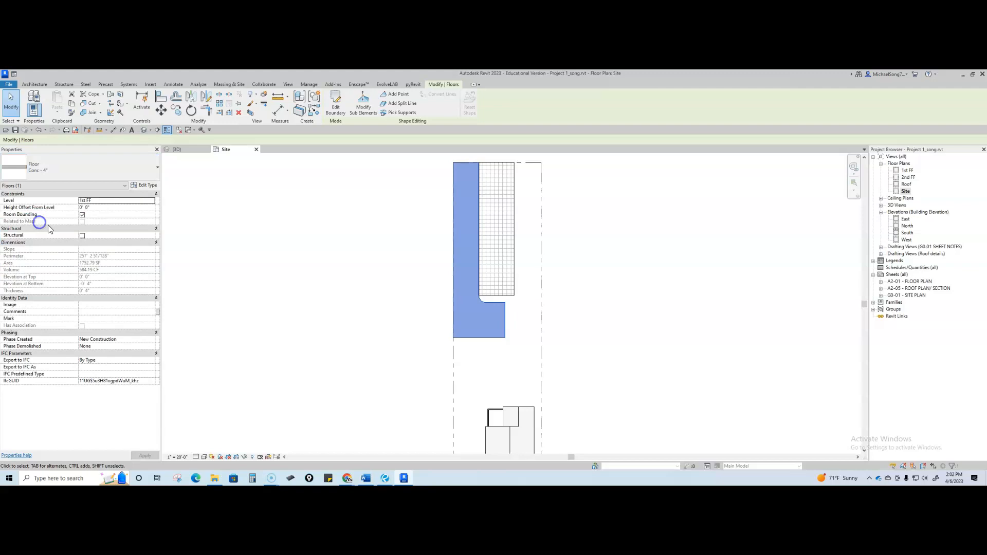
click(338, 294)
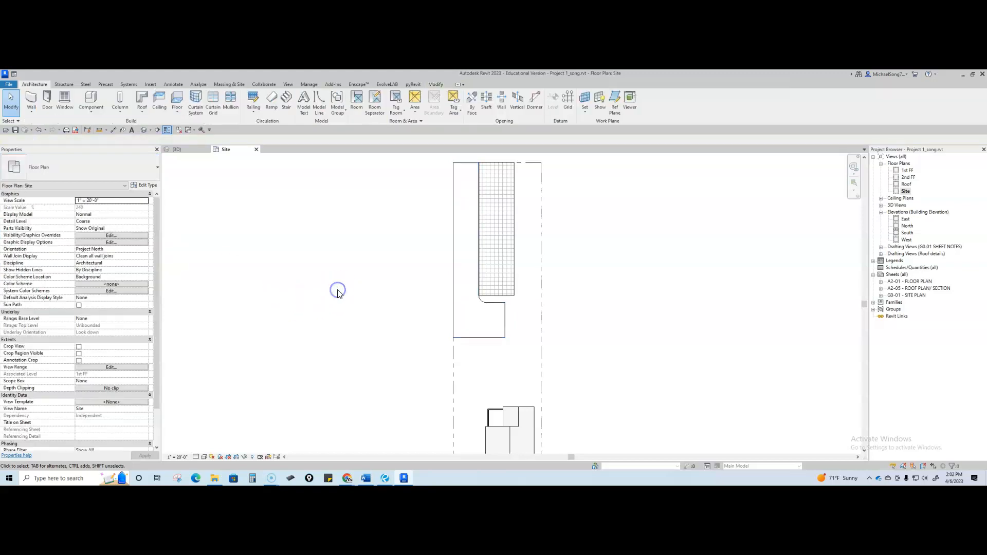
Step: Assign the Concrete, Precast material to the structure layer of the L-shaped floor's Conc - 4" type
click(486, 339)
click(146, 184)
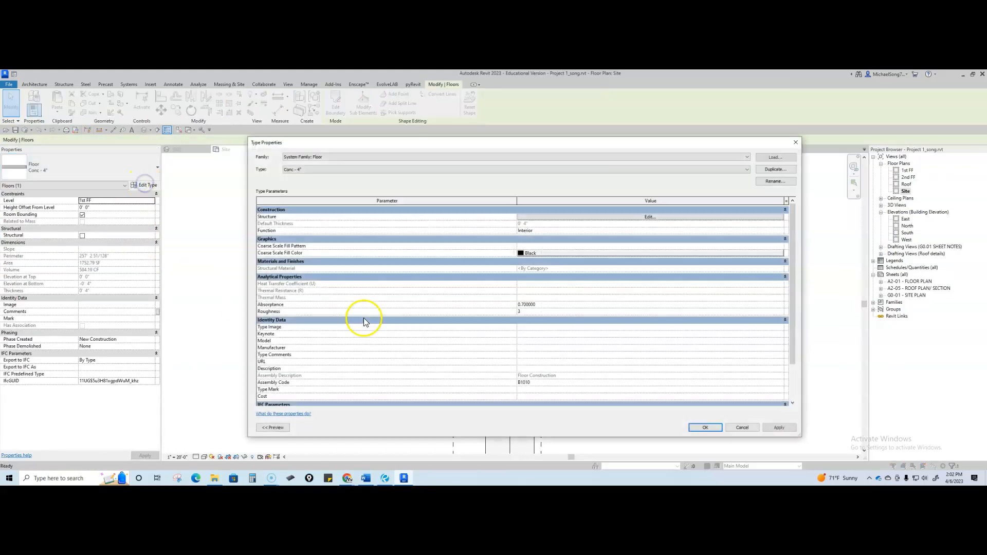
click(612, 216)
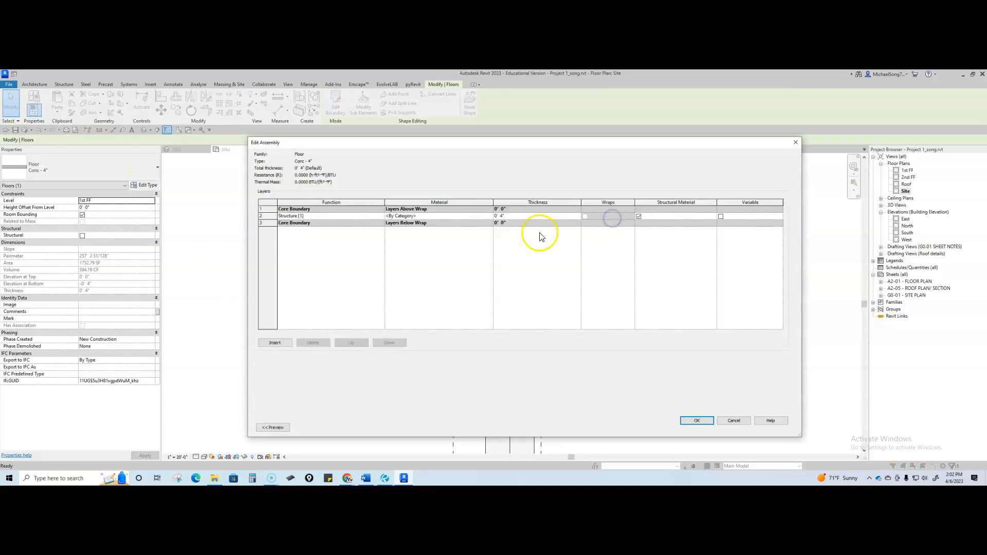
click(488, 215)
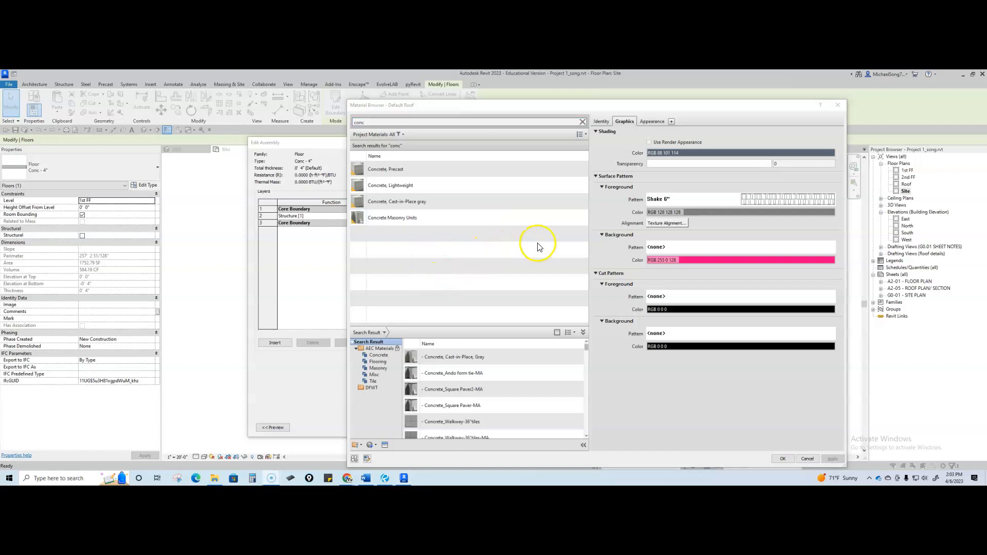
click(399, 173)
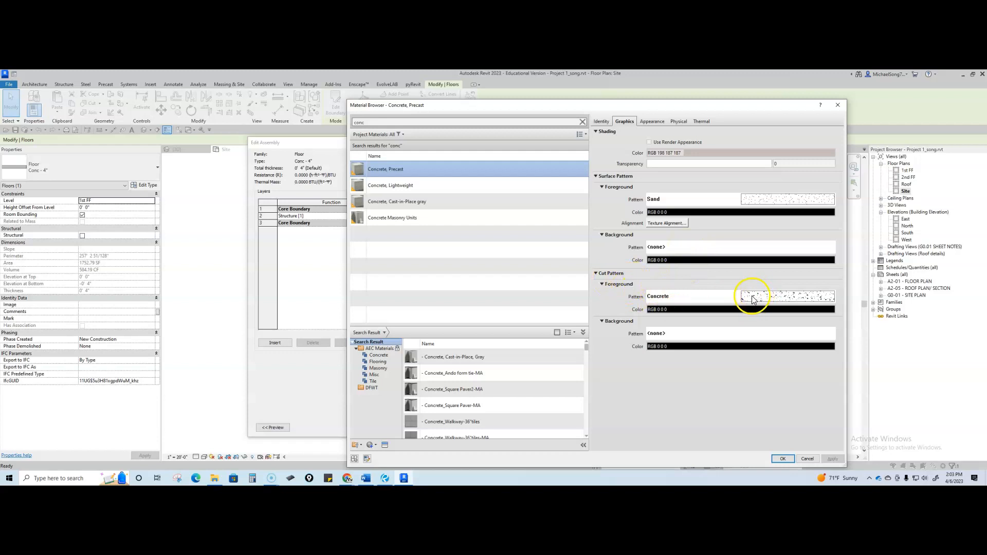
click(783, 459)
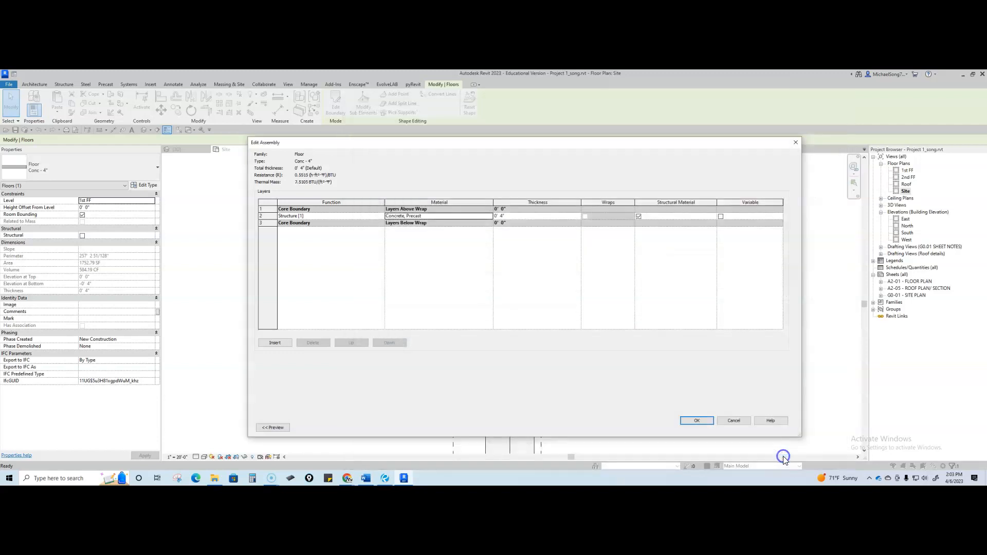
click(696, 416)
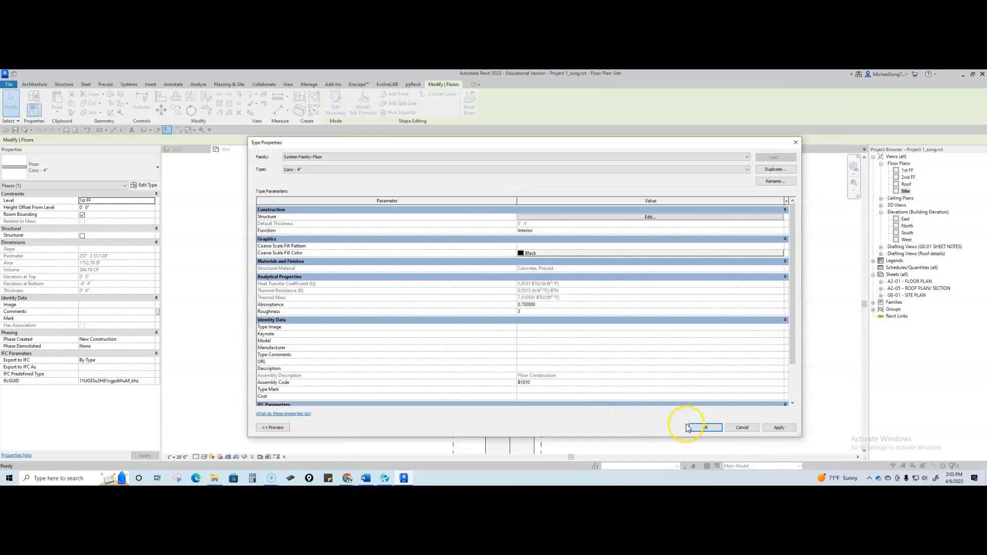
click(702, 429)
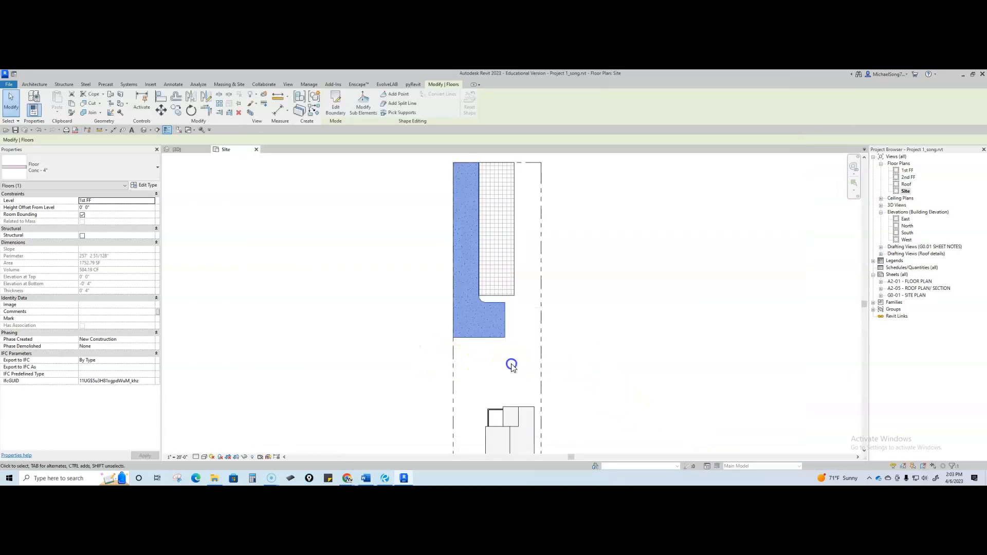
click(468, 305)
scroll(465, 303, up, 3)
scroll(474, 303, down, 3)
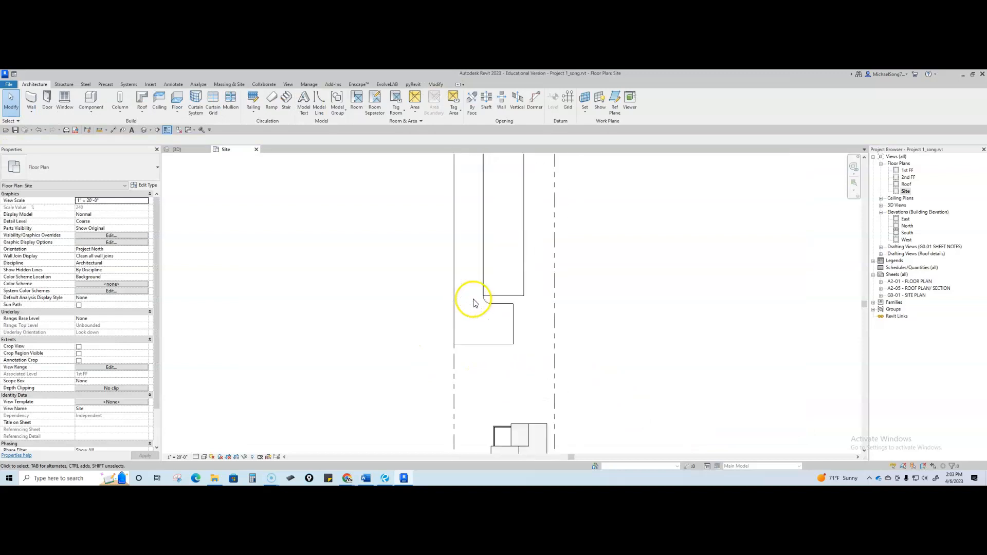
middle_drag(482, 307, 480, 326)
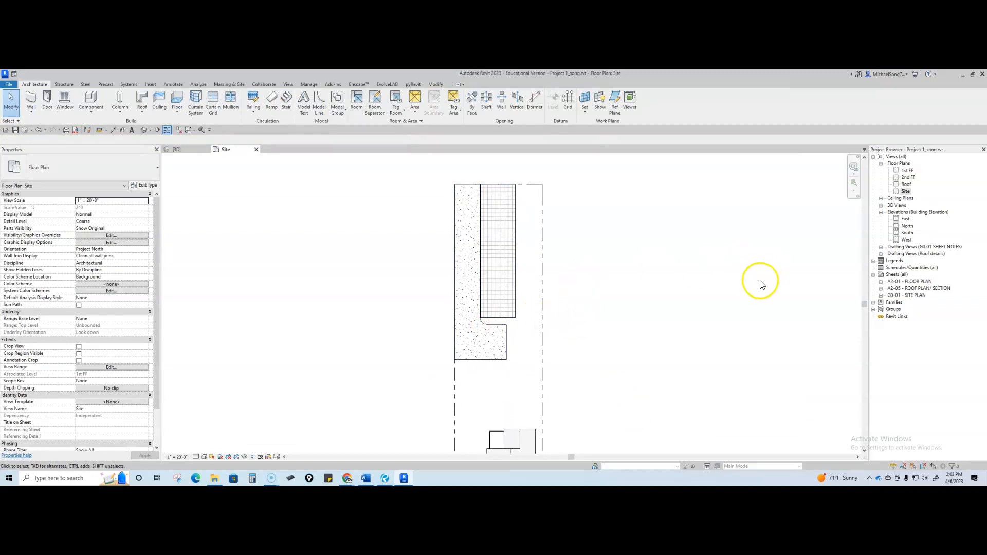
Step: Move the hatched filled region out east of the lot and sketch a rectangular arm from the floor strip's east edge to the east property line
click(514, 272)
drag(514, 269, 712, 296)
click(478, 243)
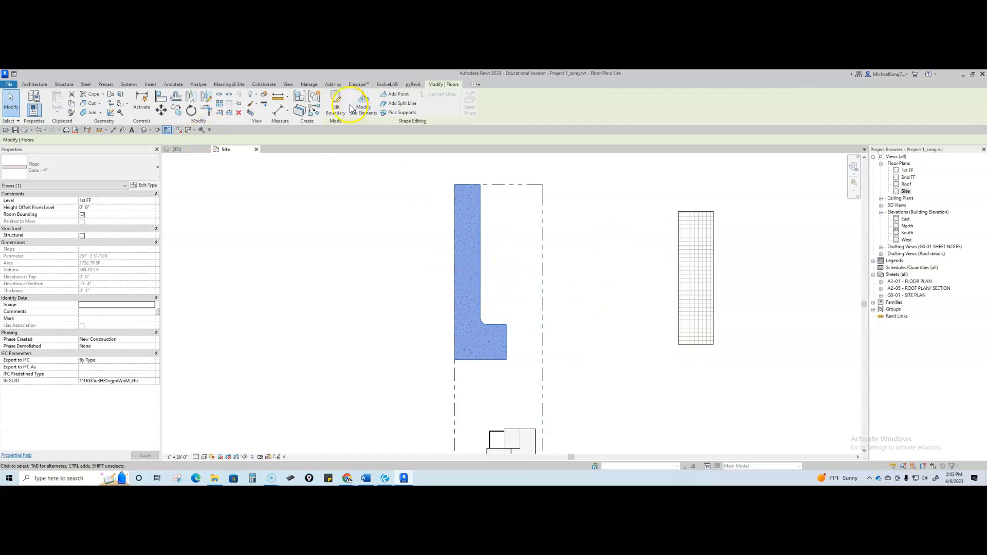
click(335, 101)
click(388, 95)
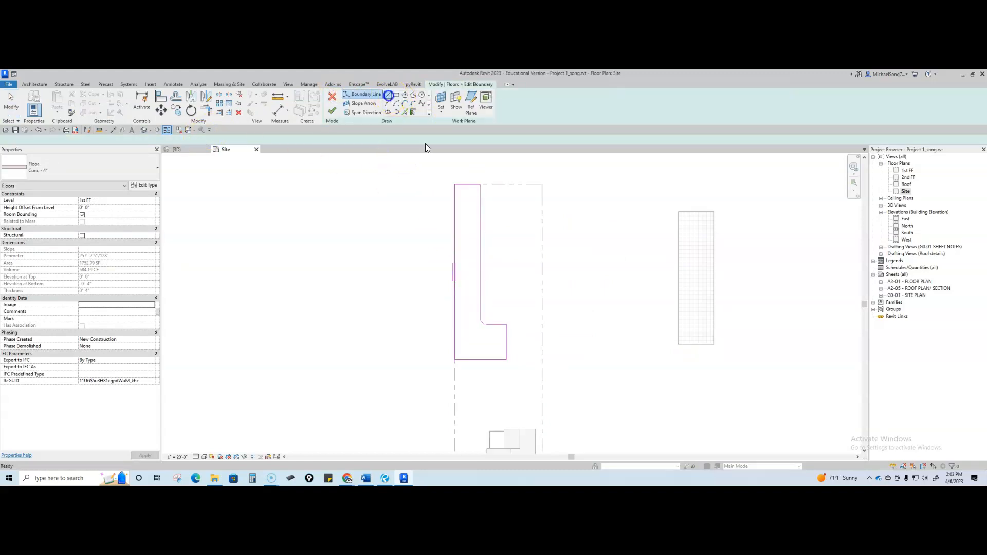
click(478, 239)
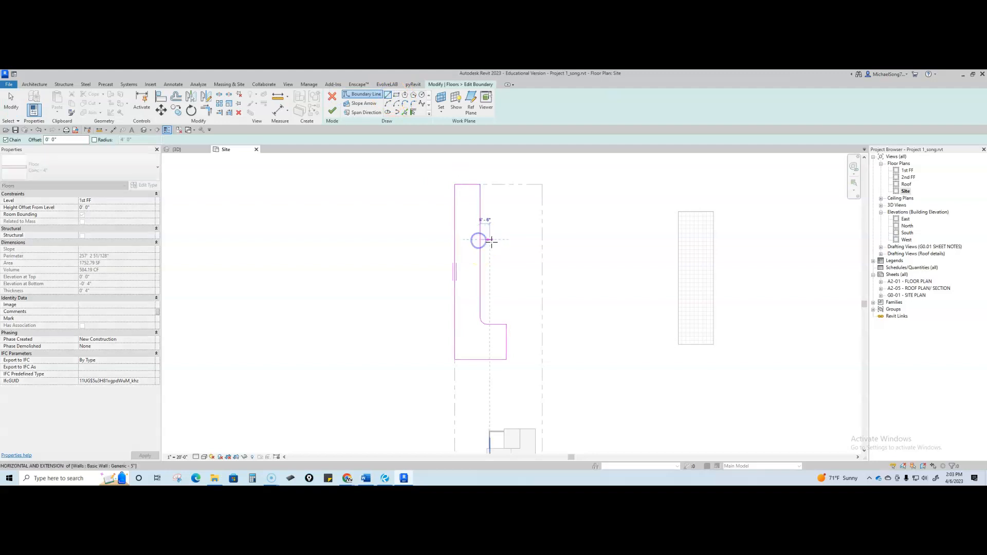
click(542, 239)
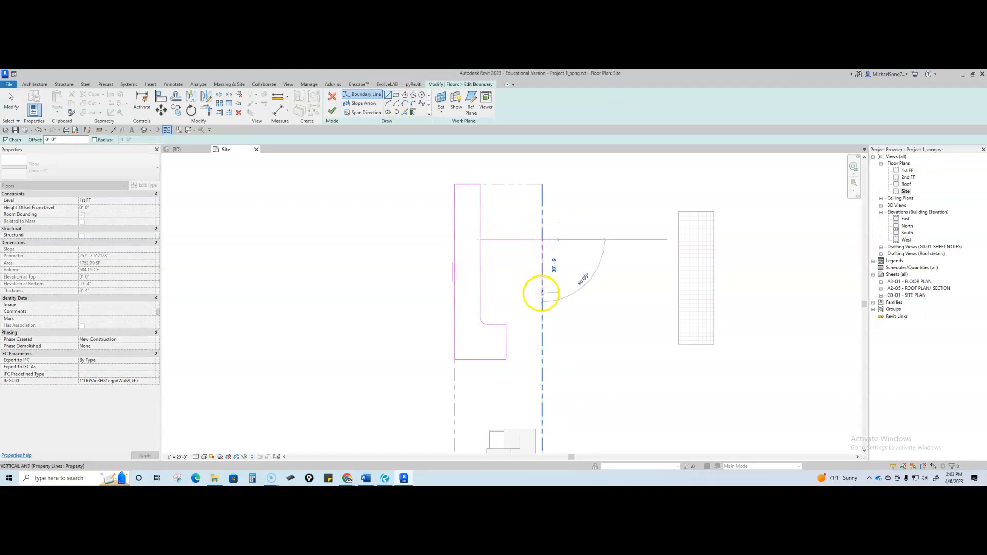
click(542, 285)
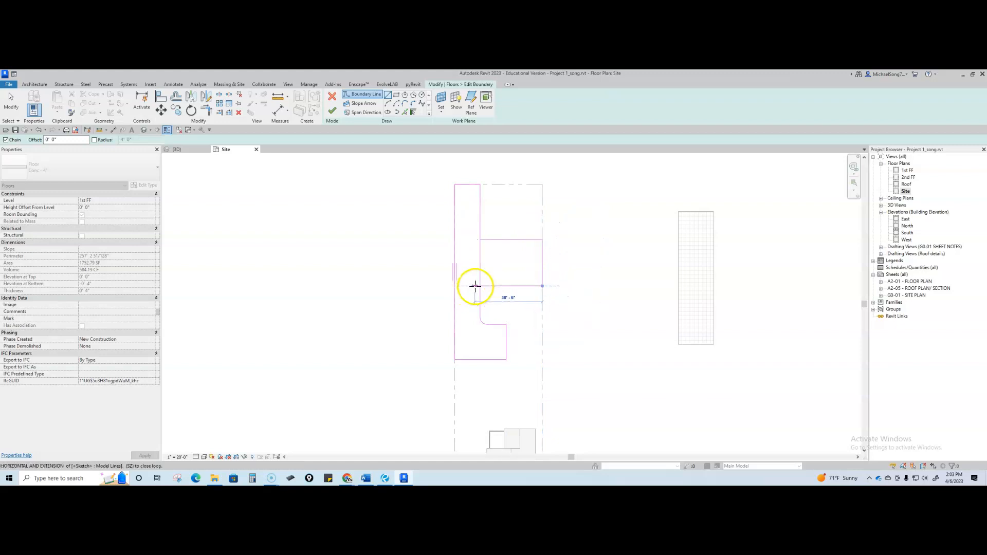
click(491, 284)
key(Escape)
key(Escape)
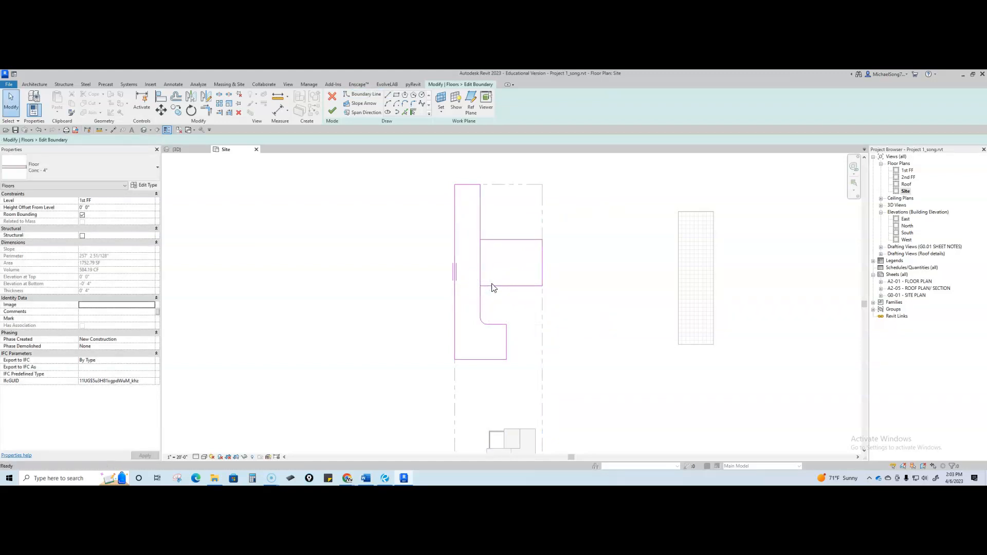
Step: Split and trim the strip's east boundary line to open it into the new arm, and finish the floor boundary
key(s)
key(l)
click(480, 261)
key(Escape)
click(480, 271)
key(Delete)
key(t)
key(r)
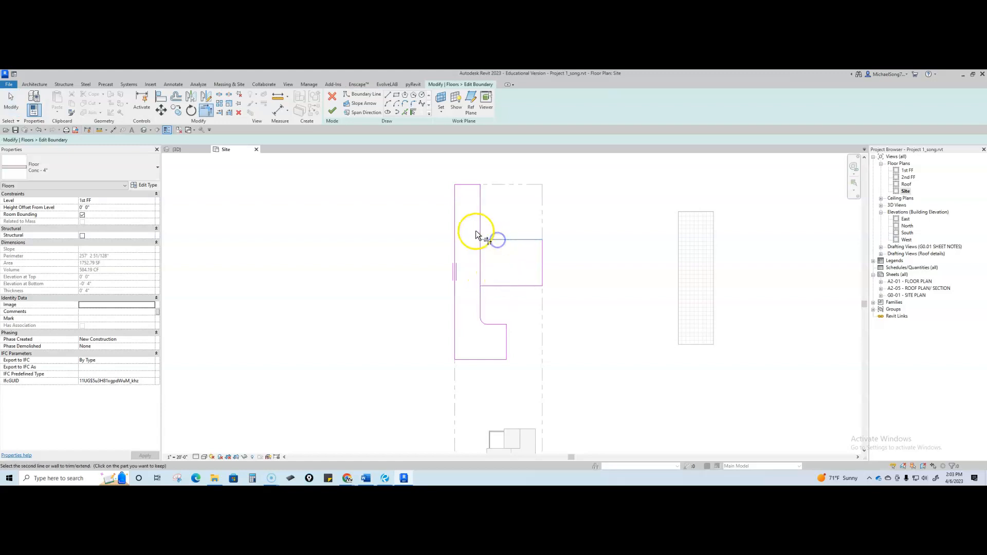
click(498, 286)
click(480, 300)
click(332, 111)
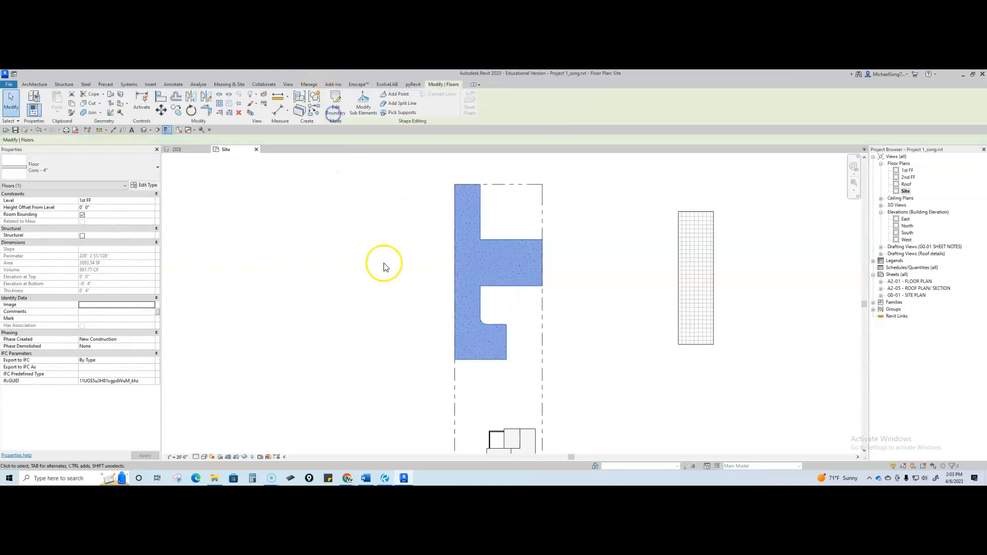
click(396, 304)
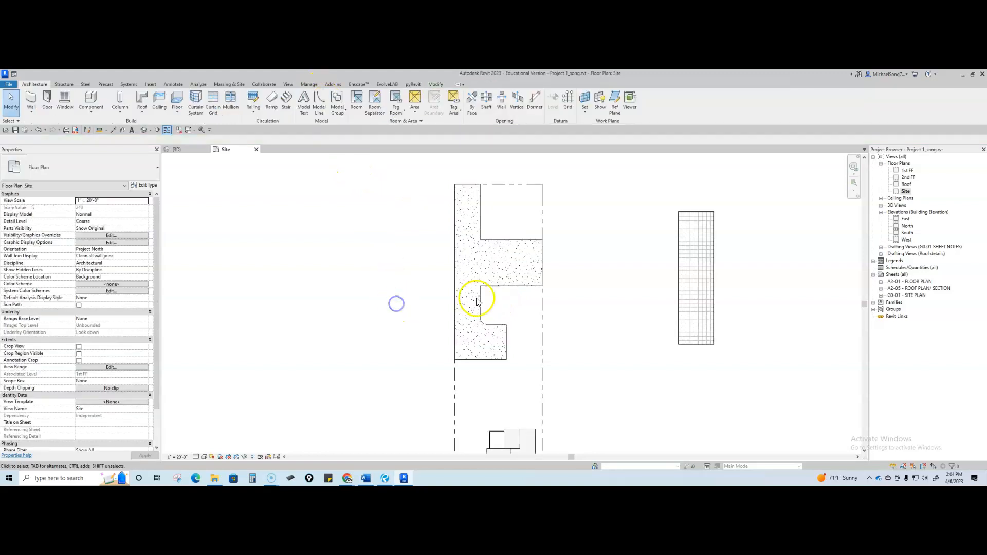
Step: Examine the reshaped floor from several angles in the 3D view and return to the Site plan
click(200, 149)
shift+middle_drag(444, 324, 488, 275)
drag(353, 309, 273, 227)
key(Escape)
shift+middle_drag(469, 298, 618, 355)
middle_drag(531, 307, 533, 330)
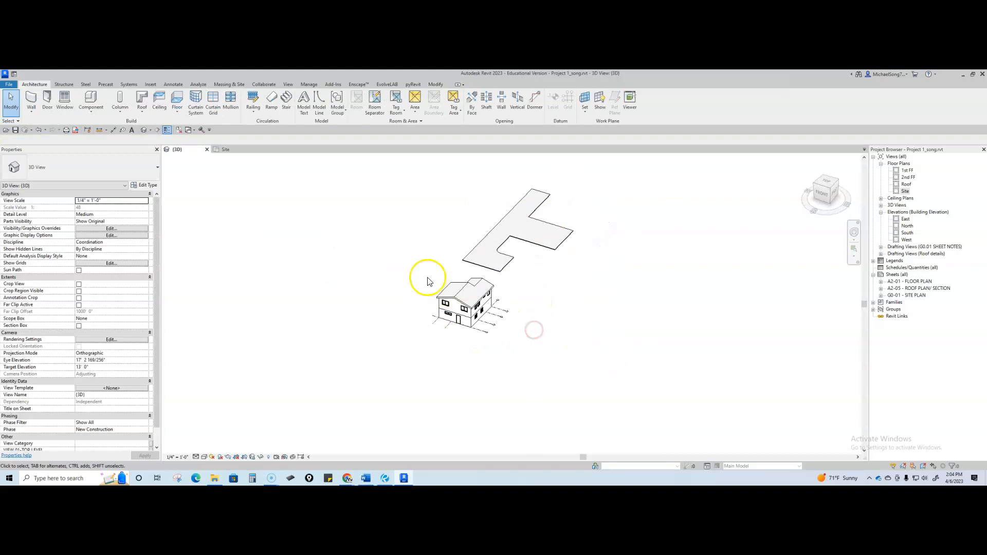
click(231, 149)
scroll(404, 261, down, 2)
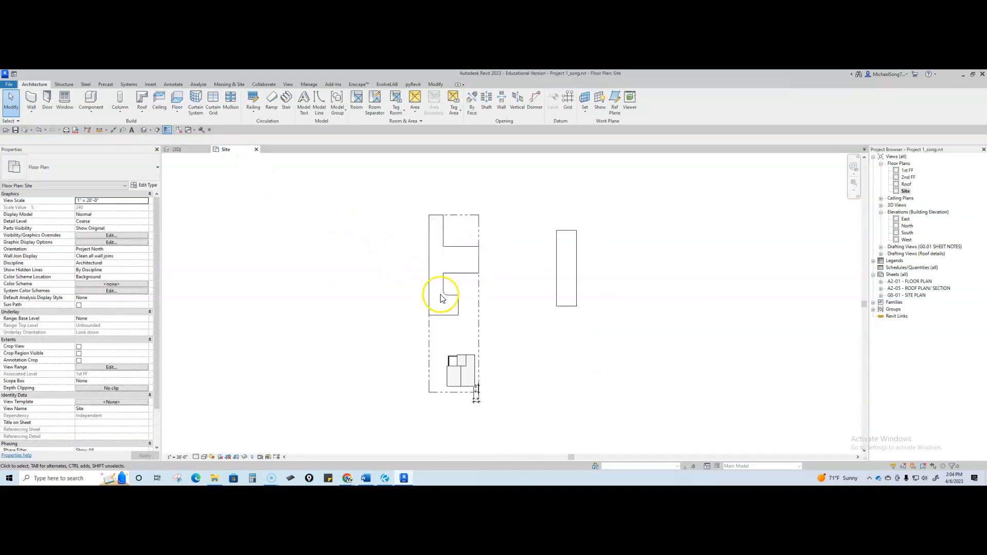
middle_drag(502, 323, 546, 307)
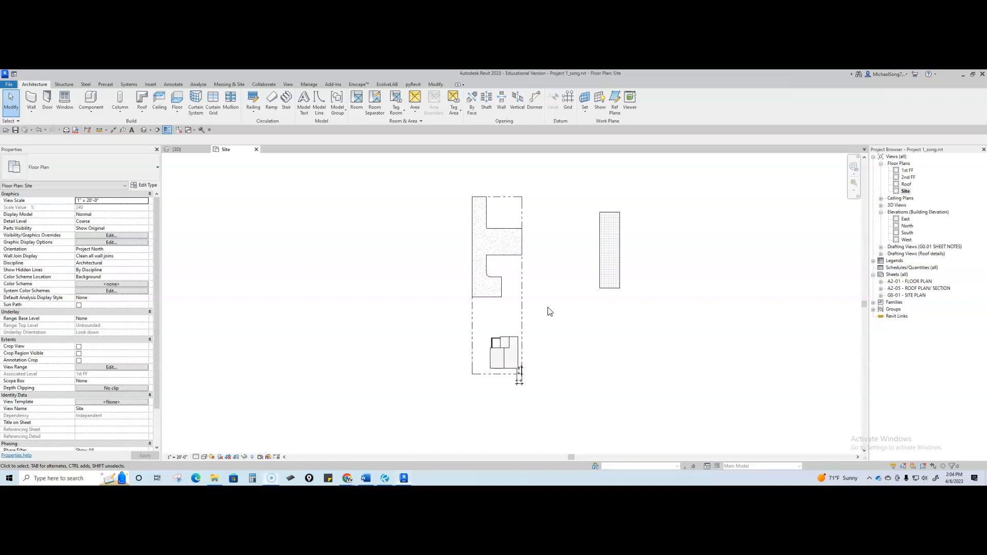
Step: Move the hatched filled region back into the lot and fit it to the open area north of the floor's arm
scroll(502, 215, up, 2)
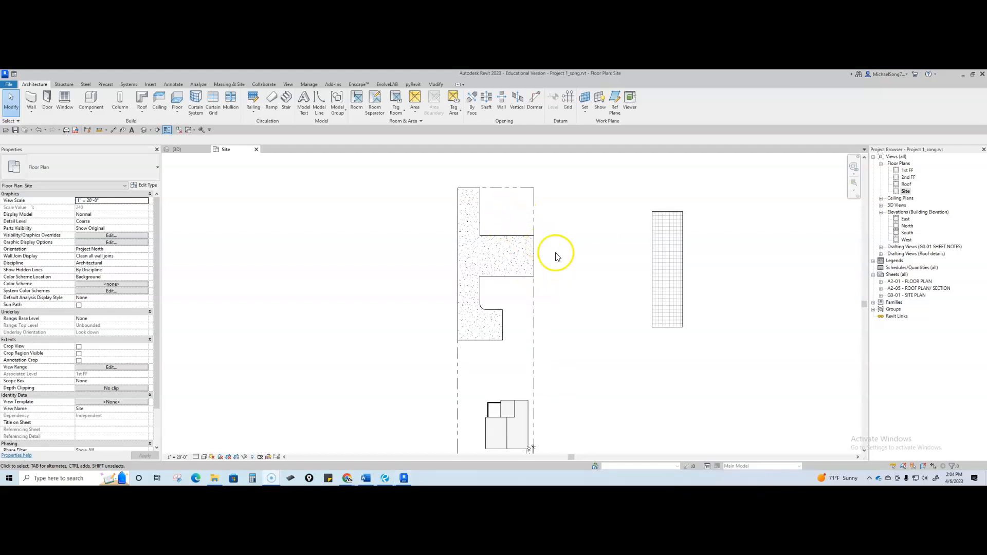
click(653, 277)
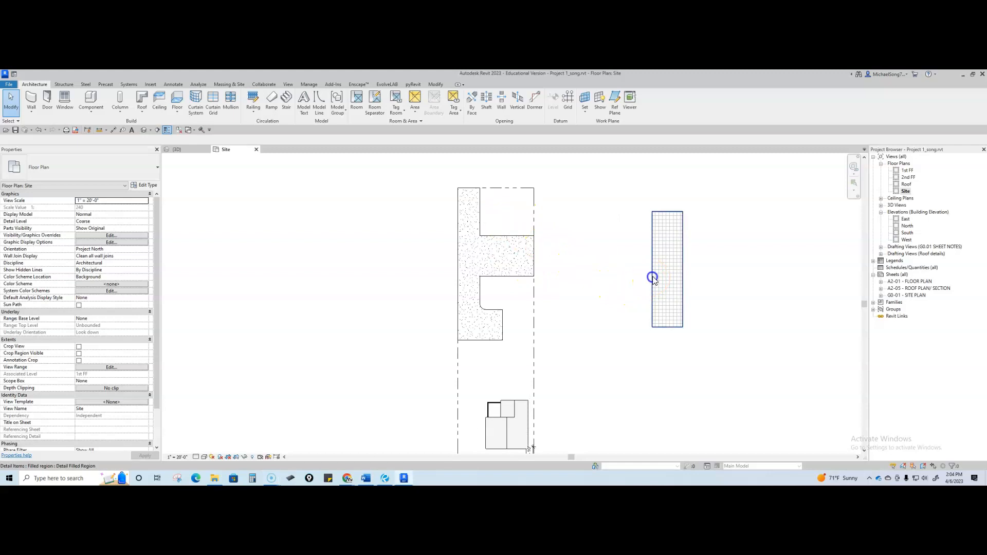
drag(654, 280, 508, 239)
scroll(507, 234, up, 3)
click(584, 233)
scroll(584, 234, down, 2)
middle_drag(582, 241, 604, 290)
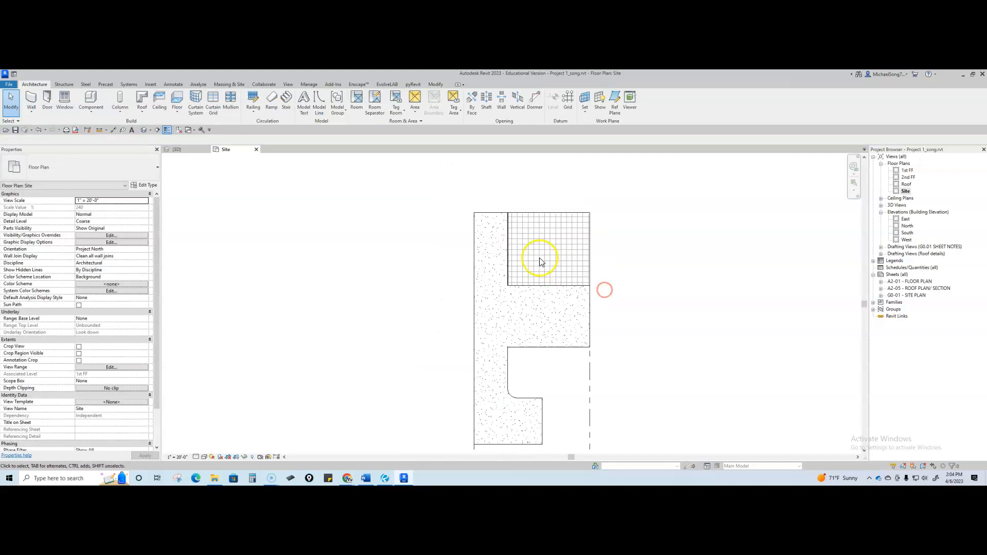
Step: Change the filled region north of the arm to the Area_LANDSCAPE-Grass_turf type
click(510, 240)
click(147, 185)
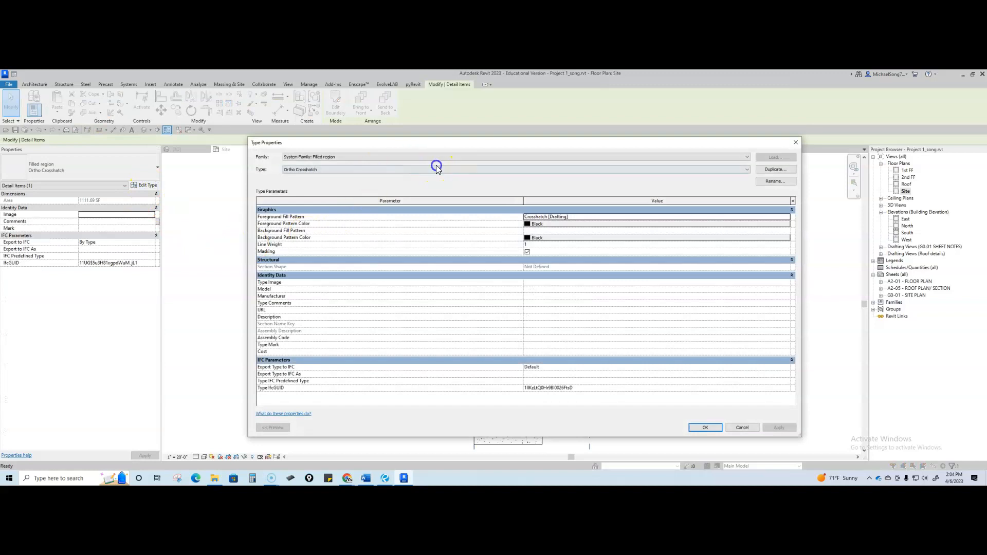
click(437, 169)
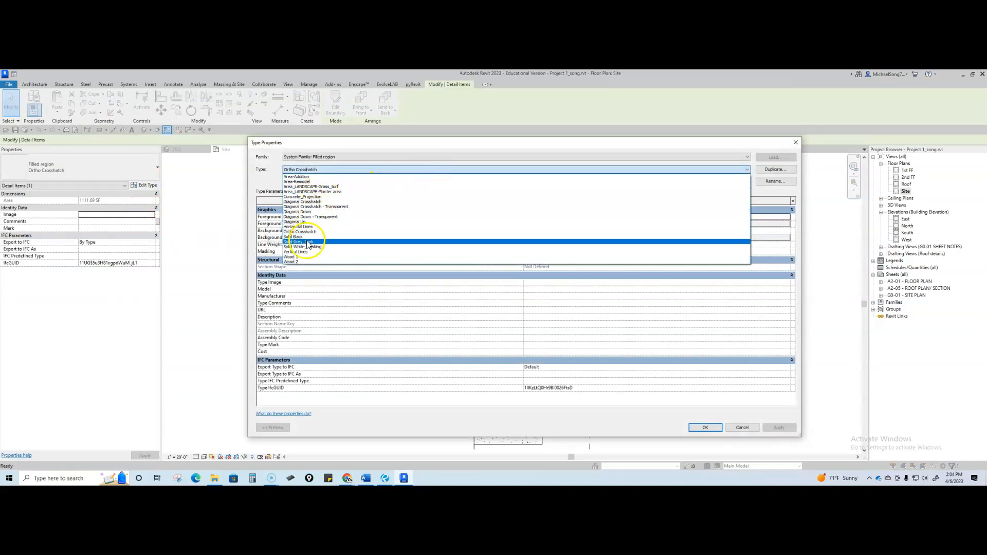
click(324, 187)
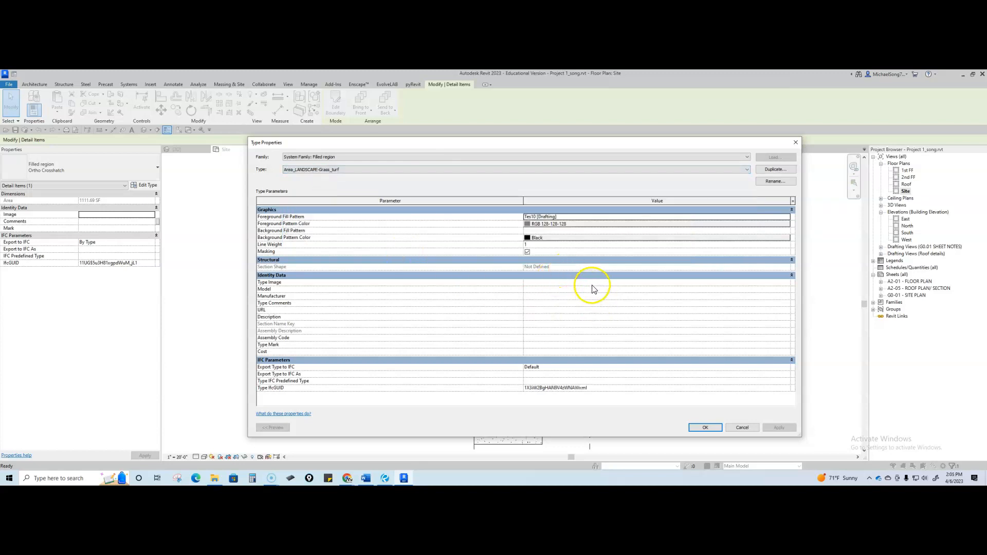
click(702, 427)
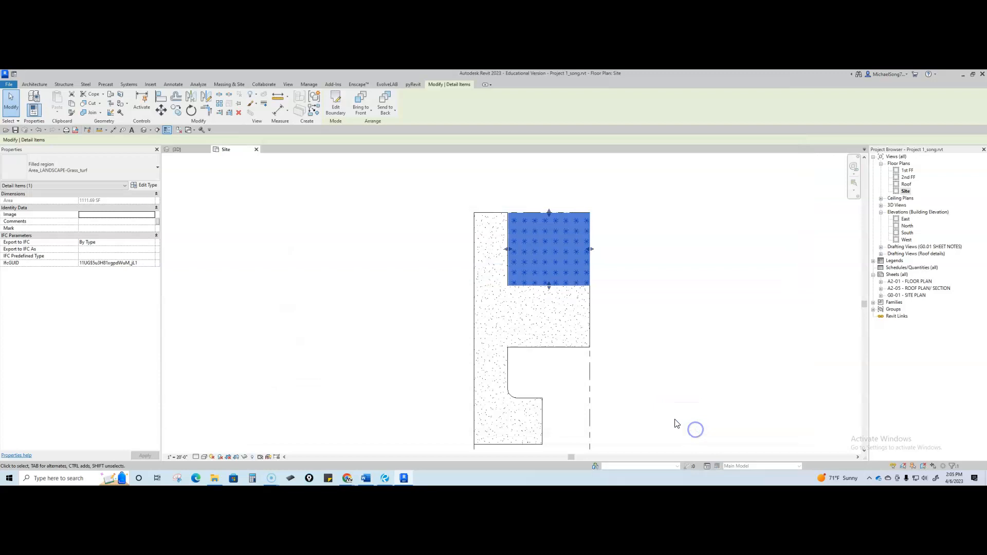
click(636, 318)
scroll(555, 247, up, 2)
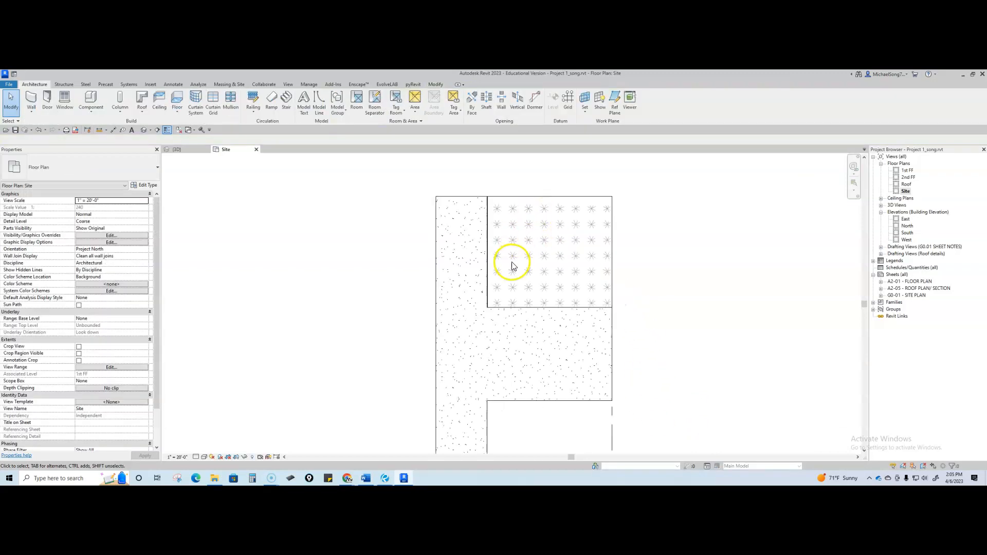
Step: Stretch the grass region's west edge slightly so it meets the concrete strip's east edge
click(488, 218)
scroll(485, 216, up, 3)
drag(486, 286, 481, 286)
scroll(524, 293, down, 4)
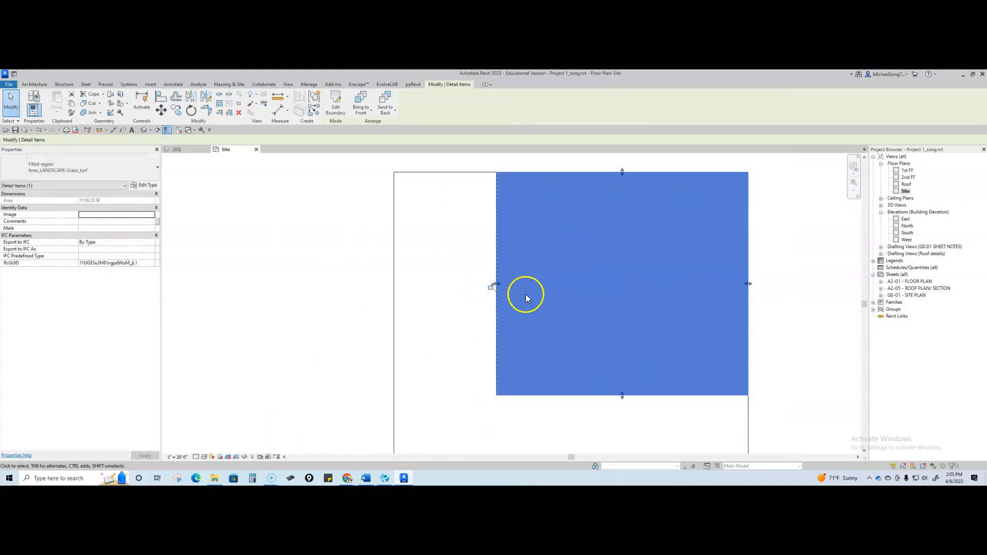
click(678, 322)
scroll(678, 324, down, 2)
middle_drag(691, 397, 663, 302)
scroll(683, 357, down, 2)
middle_drag(683, 356, 652, 272)
middle_drag(589, 331, 569, 248)
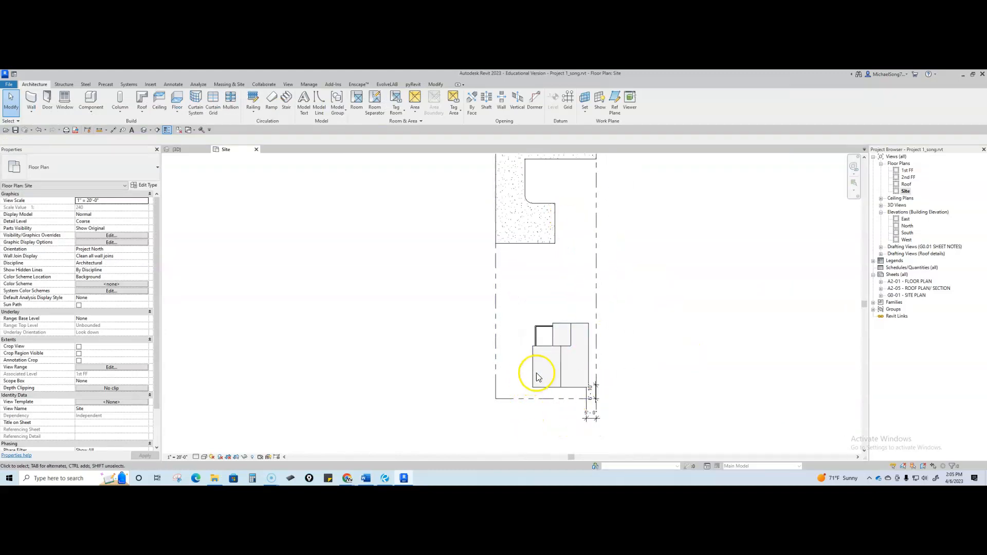
middle_drag(534, 251, 538, 274)
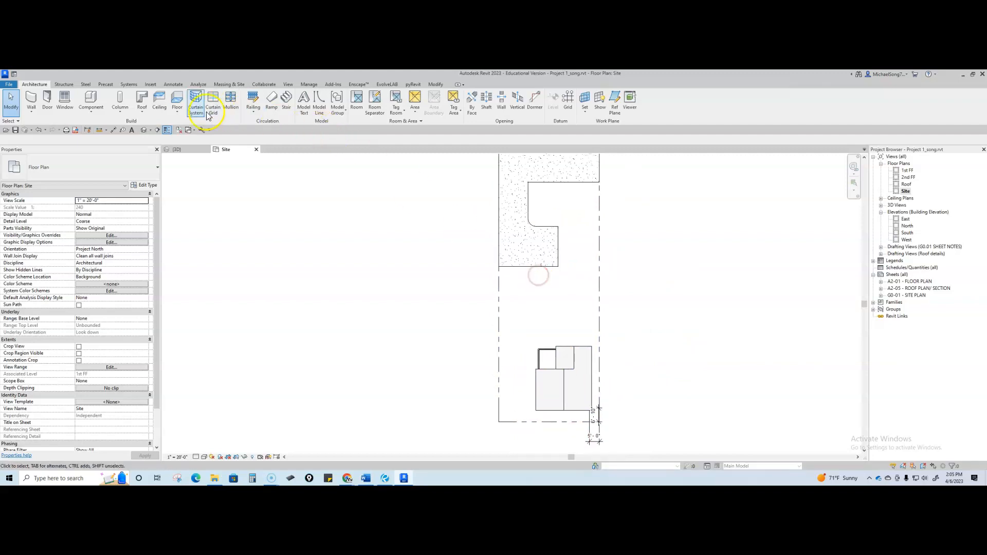
Step: Copy the grass region north of the floor's arm to the lot's east side, directly south of the arm
middle_drag(317, 233, 341, 336)
scroll(415, 303, down, 1)
click(571, 207)
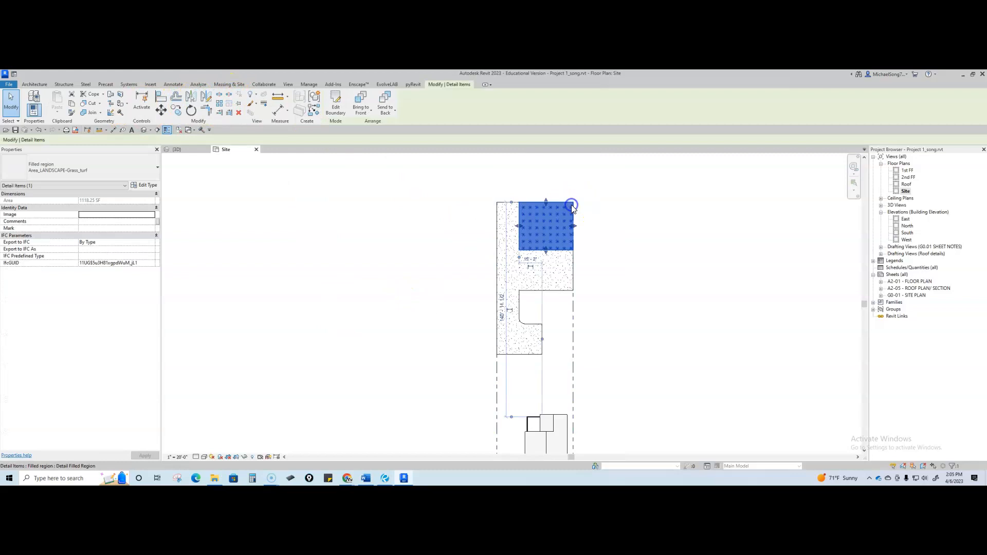
drag(572, 204, 573, 294)
click(573, 292)
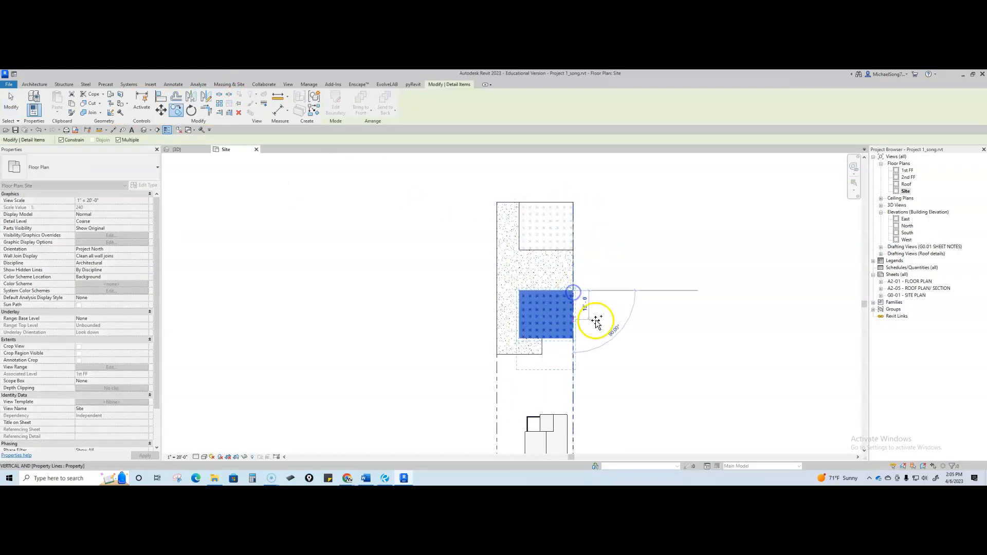
middle_drag(601, 324, 610, 256)
key(Escape)
key(Escape)
Step: Send the copied grass region to the back of the drawing order
click(564, 272)
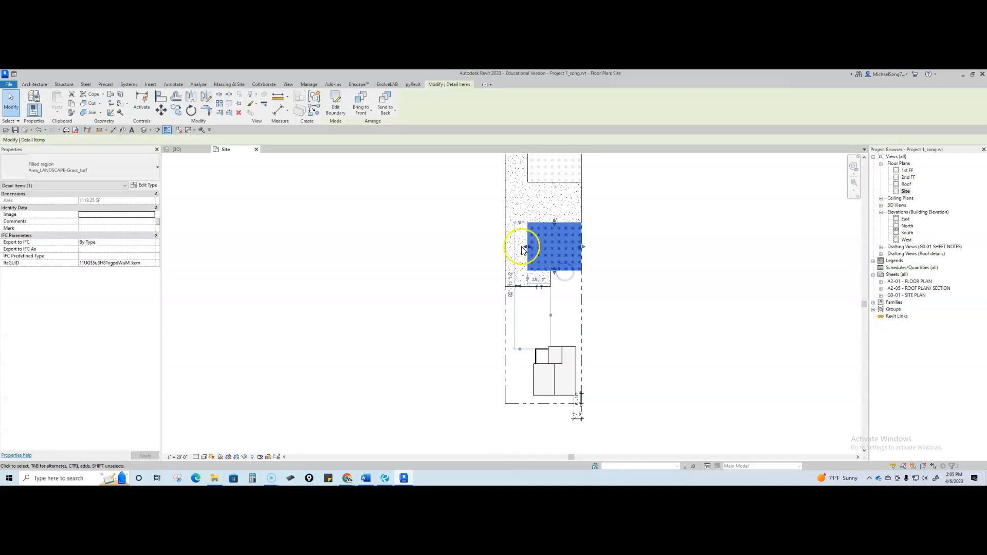
click(384, 106)
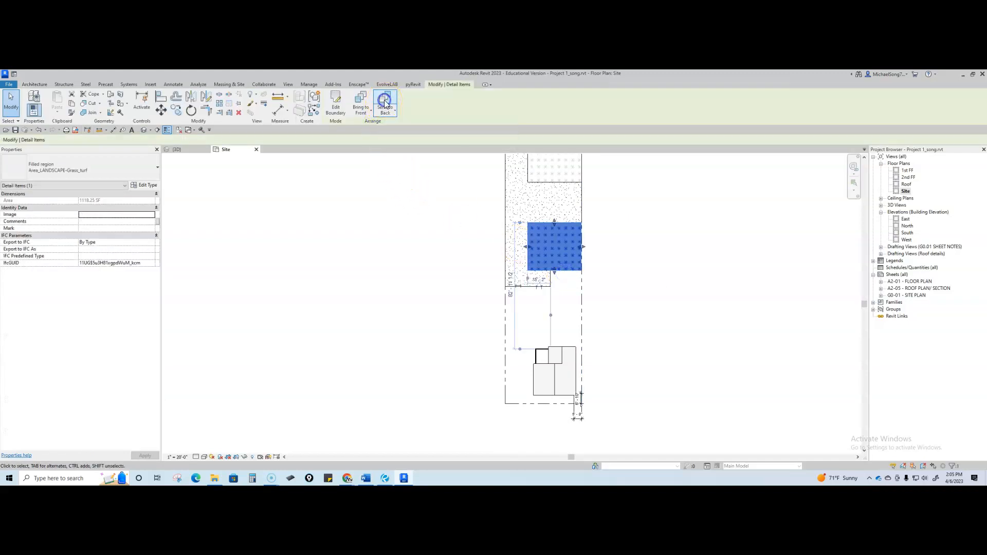
click(668, 280)
click(551, 274)
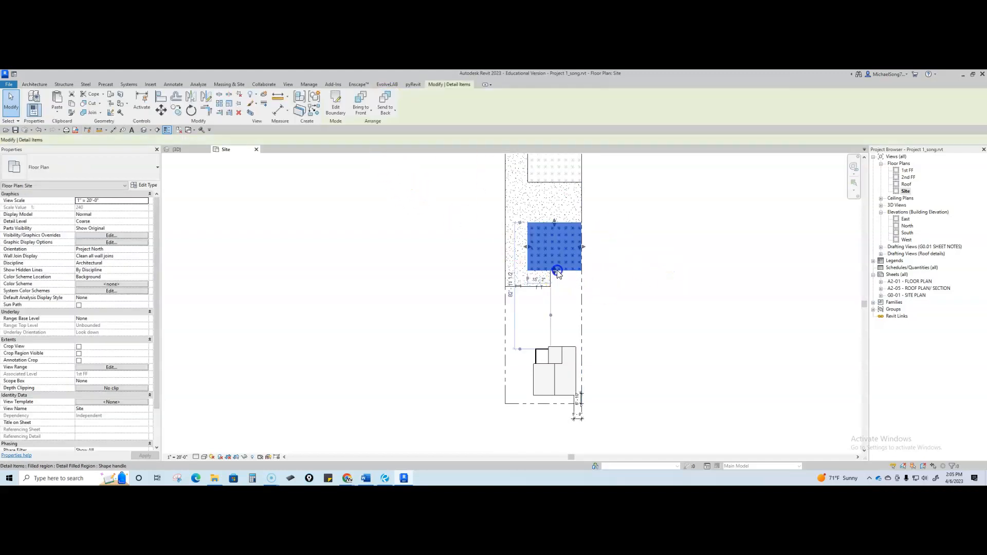
click(385, 103)
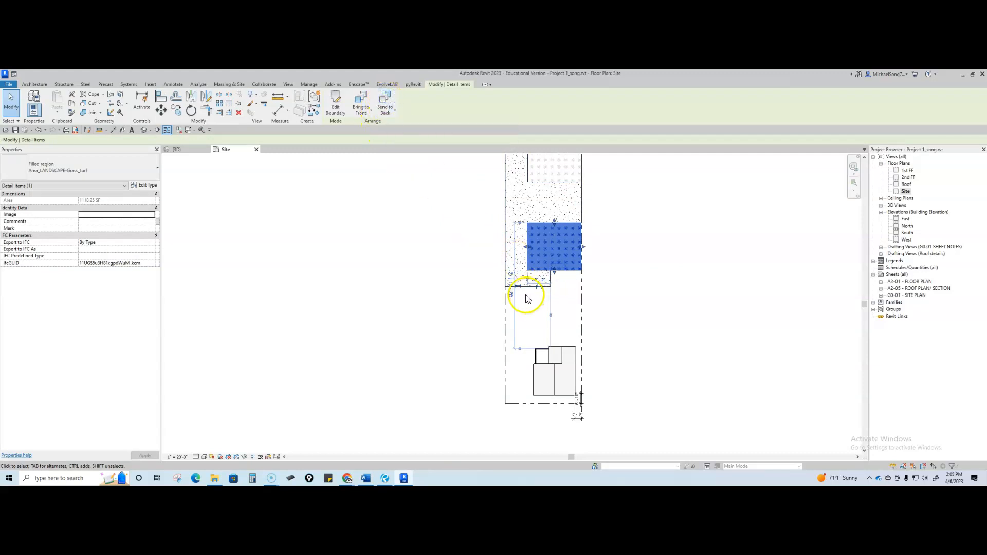
click(520, 297)
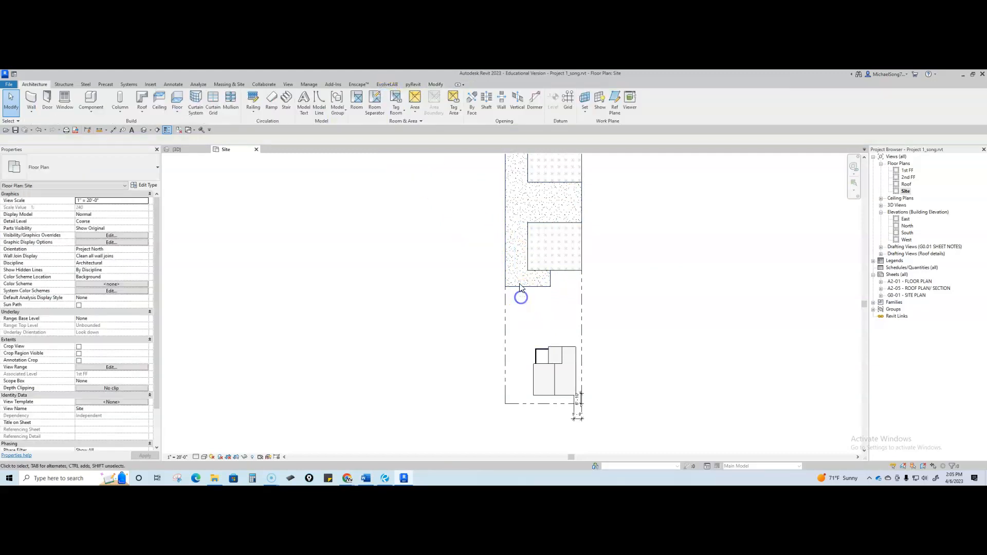
Step: Edit the copied grass region's boundary and stretch its south edge down to the south property line
click(565, 274)
click(337, 102)
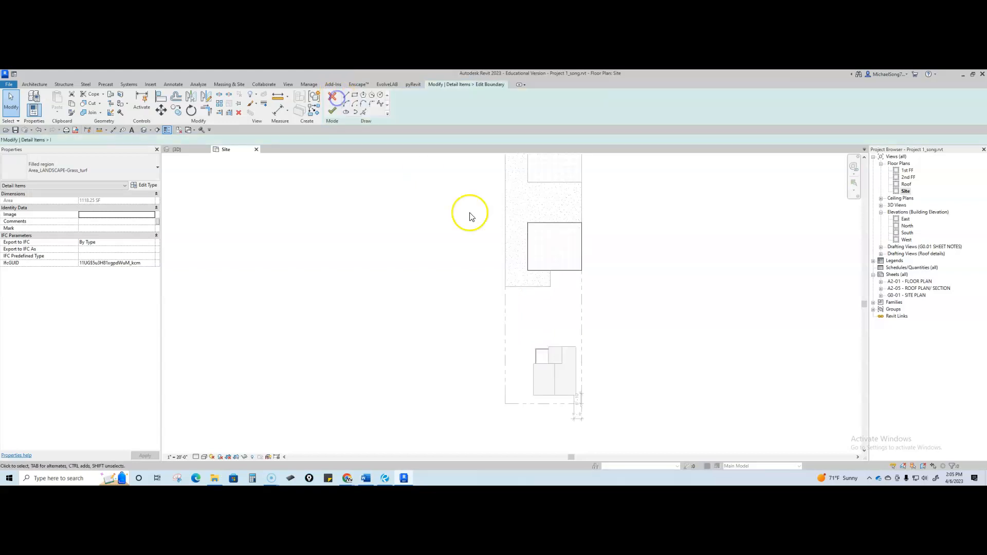
click(584, 403)
drag(584, 401, 583, 403)
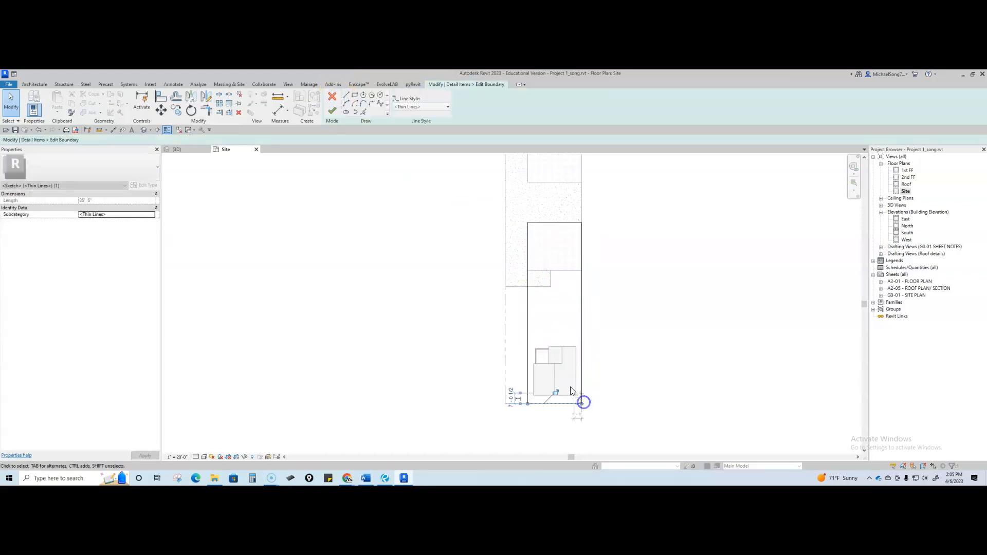
mouse_move(525, 335)
mouse_down()
mouse_move(505, 333)
mouse_move(534, 331)
mouse_up()
scroll(535, 326, up, 3)
drag(530, 256, 517, 258)
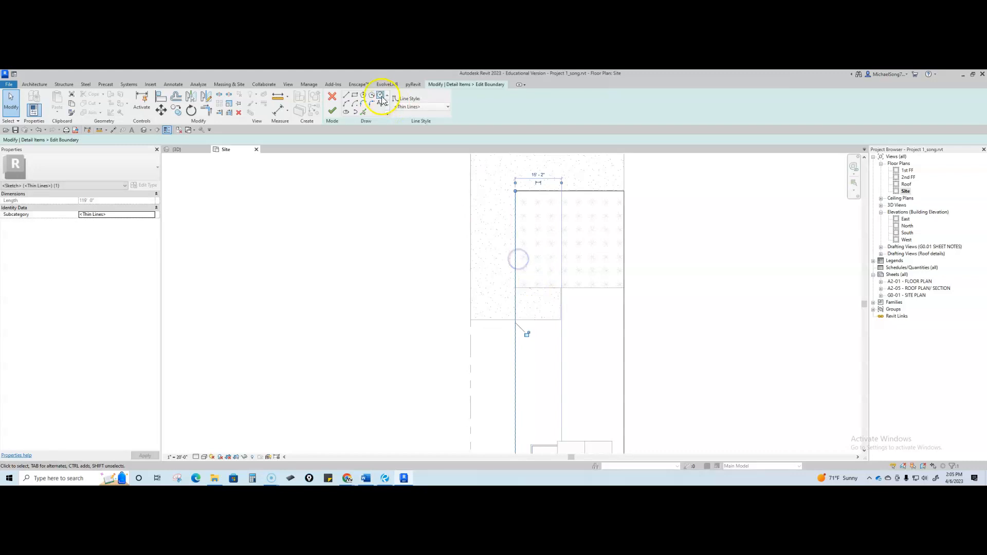
Step: Add boundary lines picked from the edges of the floor's southern end and from the west property line
click(362, 112)
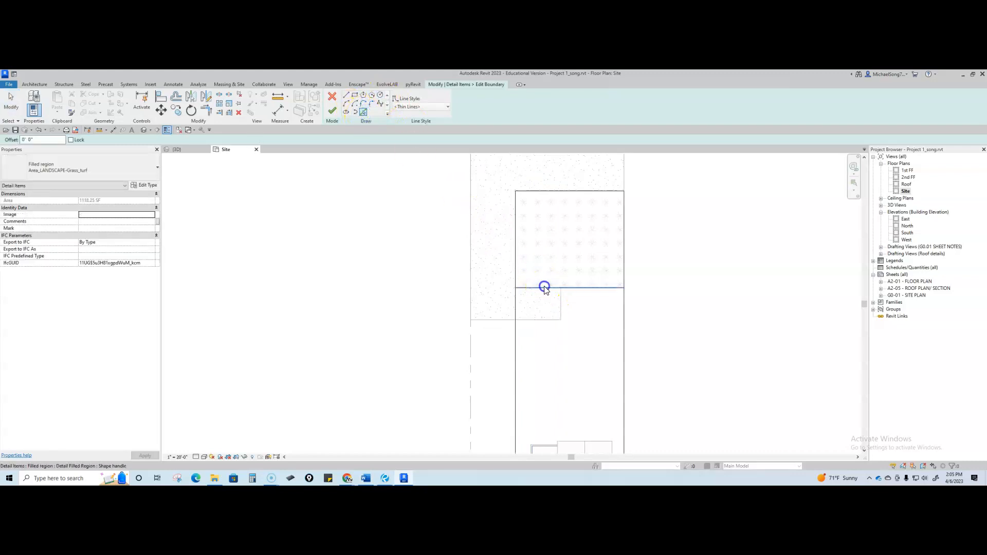
click(548, 320)
middle_drag(492, 403, 455, 293)
click(436, 328)
Step: Trim the boundary lines into corners so the sketch steps around the floor's southern end
scroll(488, 280, down, 2)
key(t)
key(r)
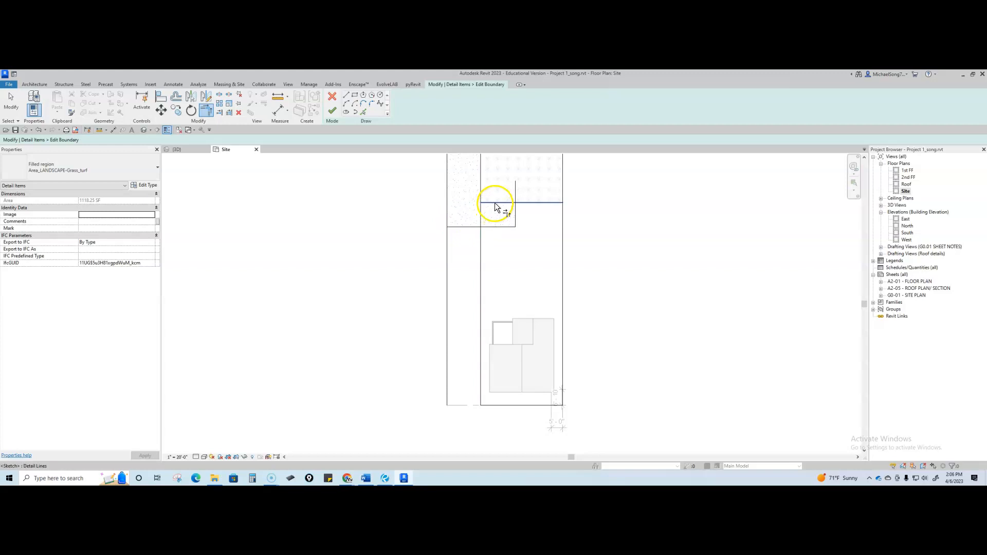
click(479, 193)
click(514, 216)
scroll(503, 264, down, 4)
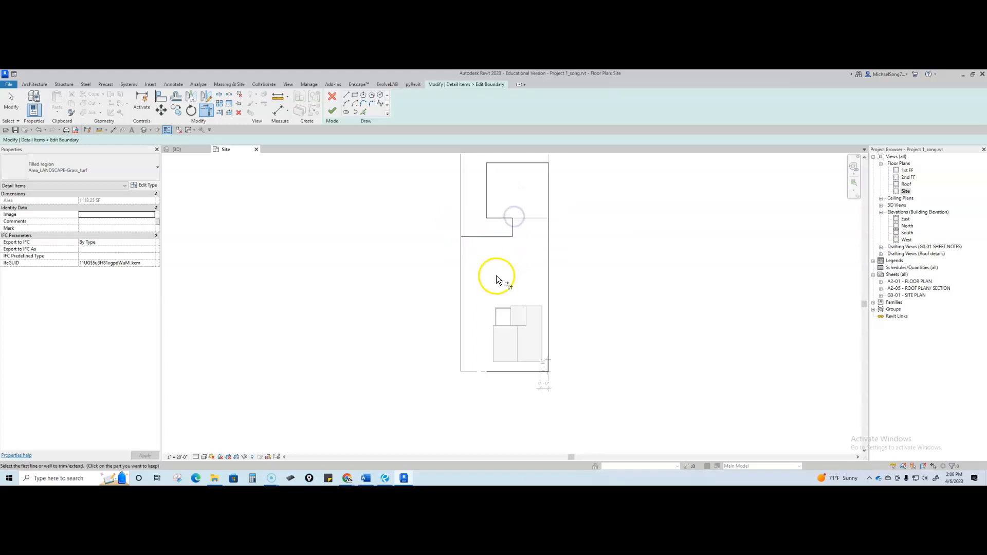
middle_drag(479, 263, 480, 282)
key(Escape)
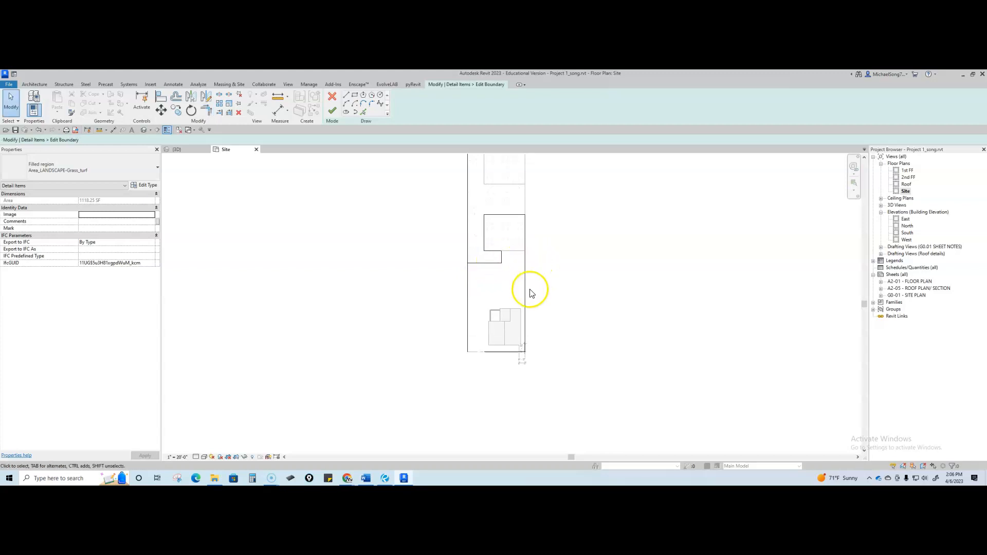
Step: Trim the west line to the south property line and the floor's south edge, and finish the grass region's boundary
key(t)
key(r)
click(468, 339)
click(490, 353)
click(467, 276)
click(473, 263)
scroll(476, 272, down, 2)
click(488, 315)
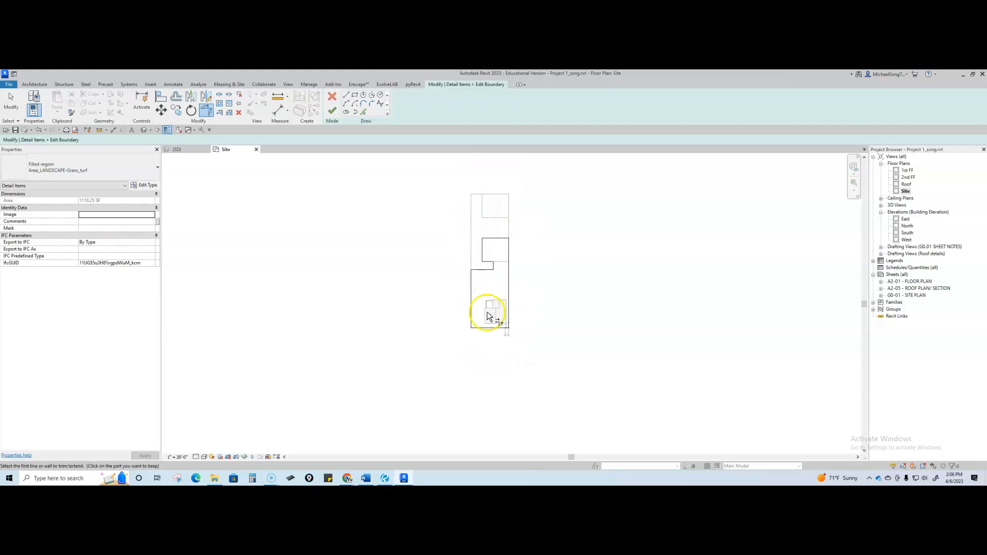
click(332, 112)
click(429, 321)
scroll(433, 322, up, 2)
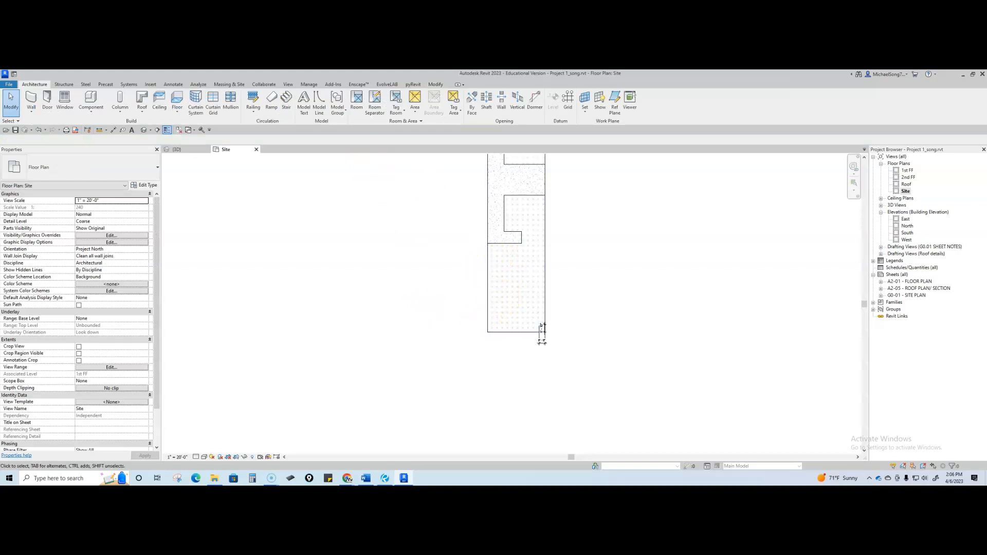
click(489, 275)
click(336, 107)
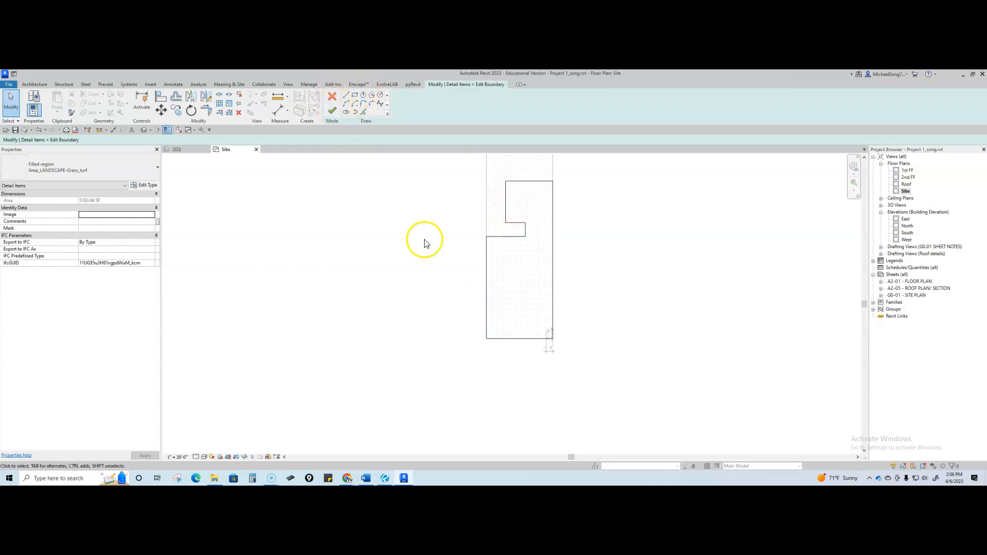
scroll(528, 319, up, 2)
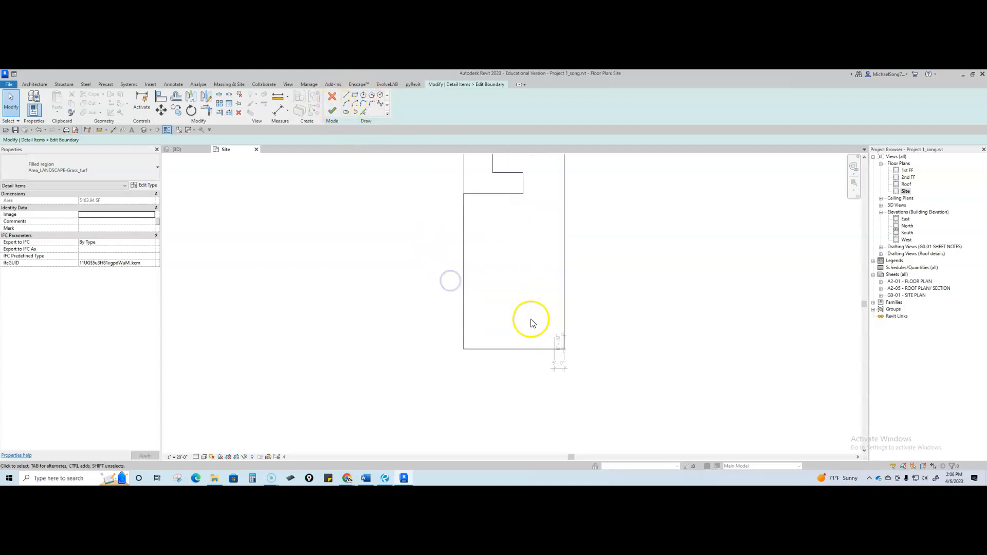
click(332, 101)
click(375, 229)
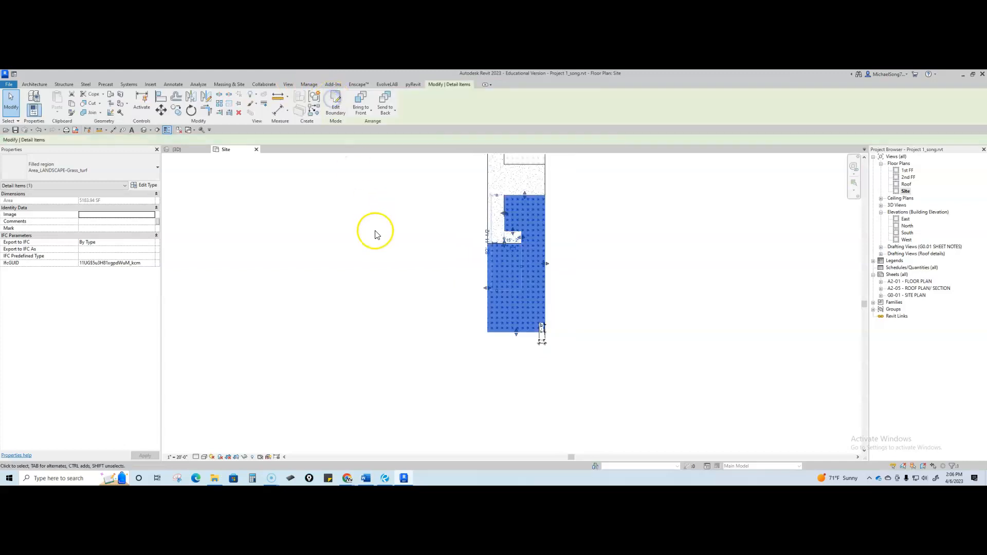
Step: Move the large grass region off the lot to the east to uncover the building
click(489, 281)
drag(486, 268, 561, 274)
scroll(562, 298, up, 4)
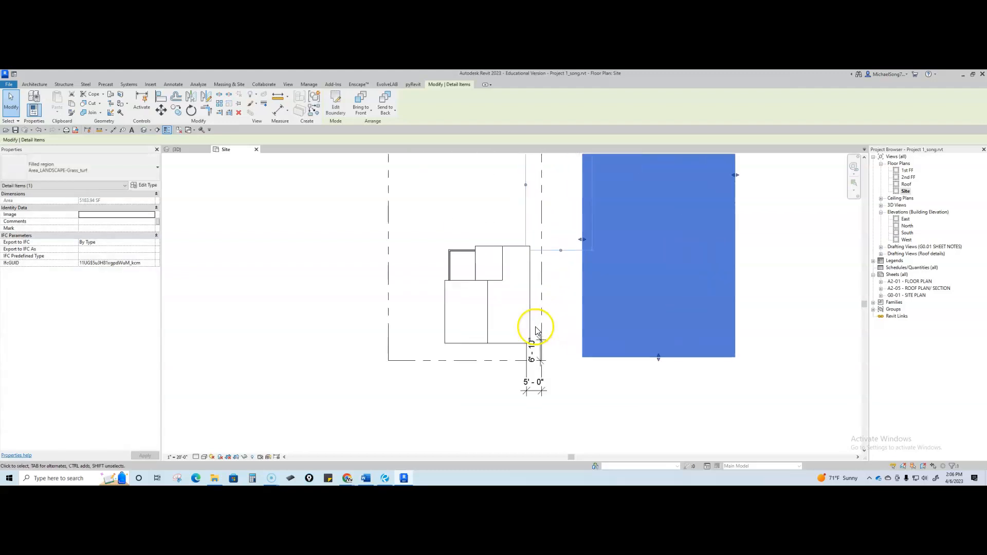
key(Escape)
scroll(581, 277, down, 4)
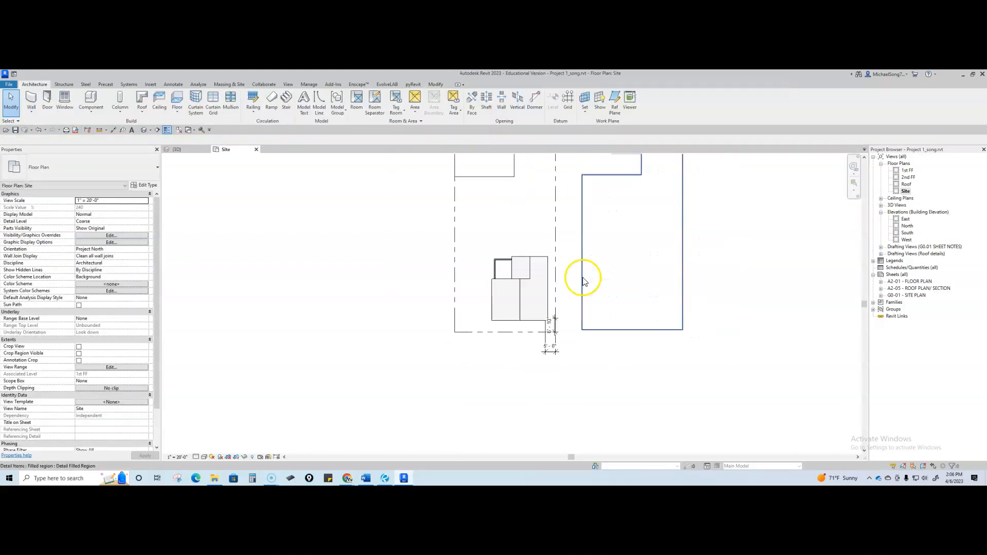
Step: Return to the grass region's boundary sketch and trim its west line to the south line and the floor's south edge
double_click(582, 280)
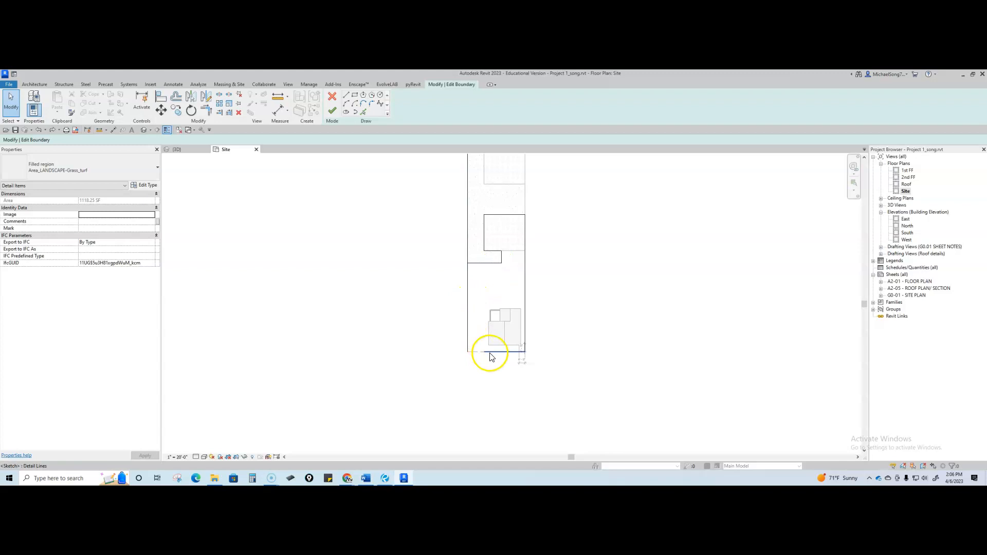
key(r)
click(467, 338)
click(469, 286)
Step: Pick the building's outer roof and floor edges as inner boundary lines of the grass region
scroll(476, 283, up, 5)
scroll(540, 259, up, 3)
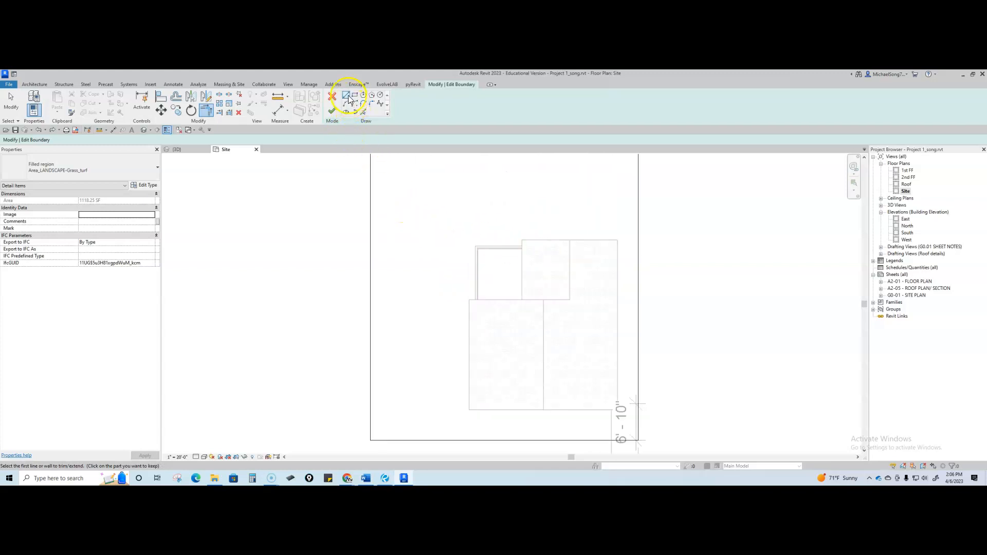
click(364, 112)
click(469, 346)
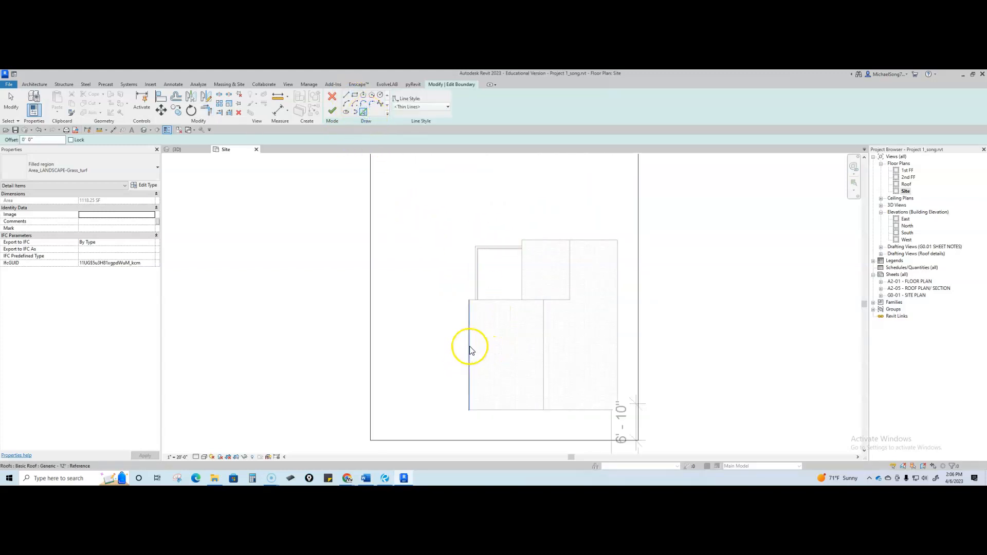
click(473, 272)
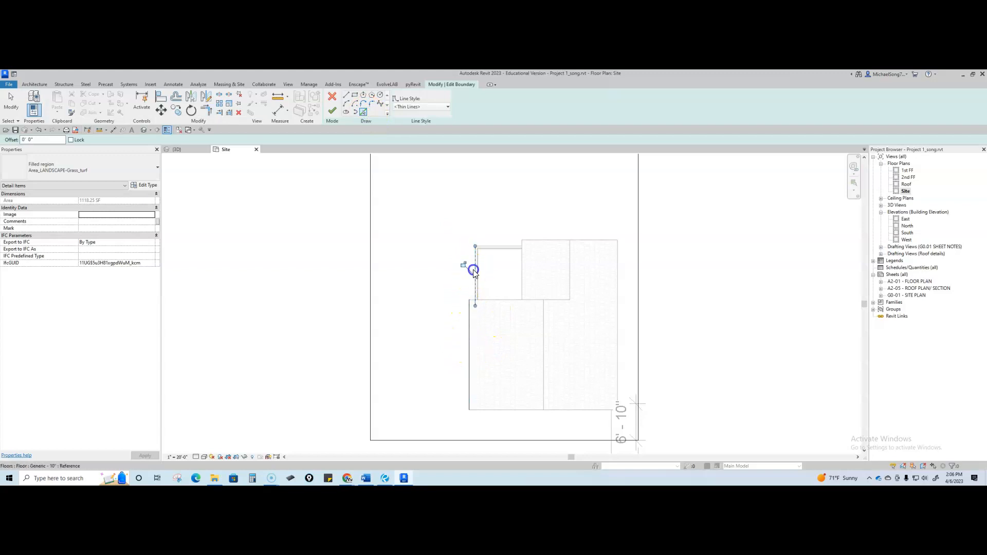
click(510, 245)
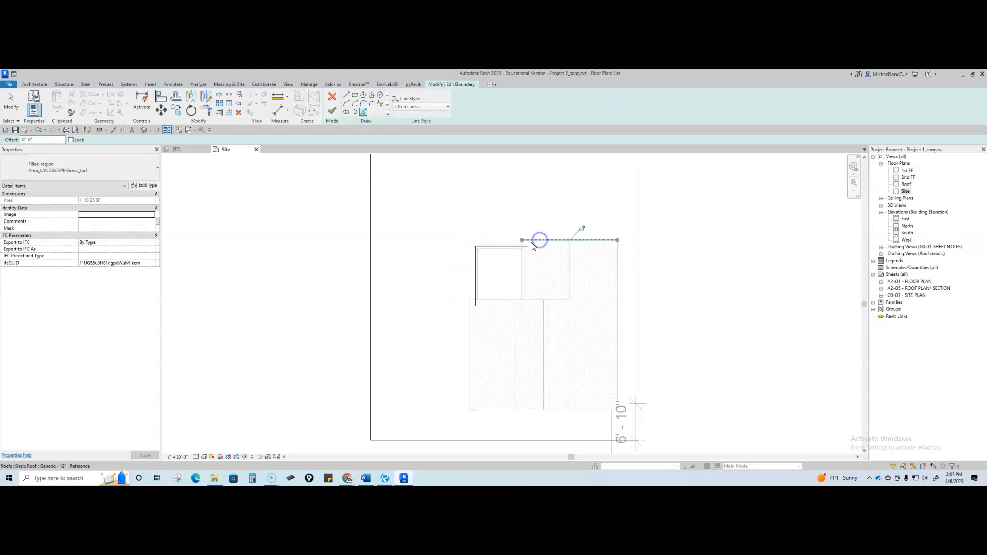
click(571, 409)
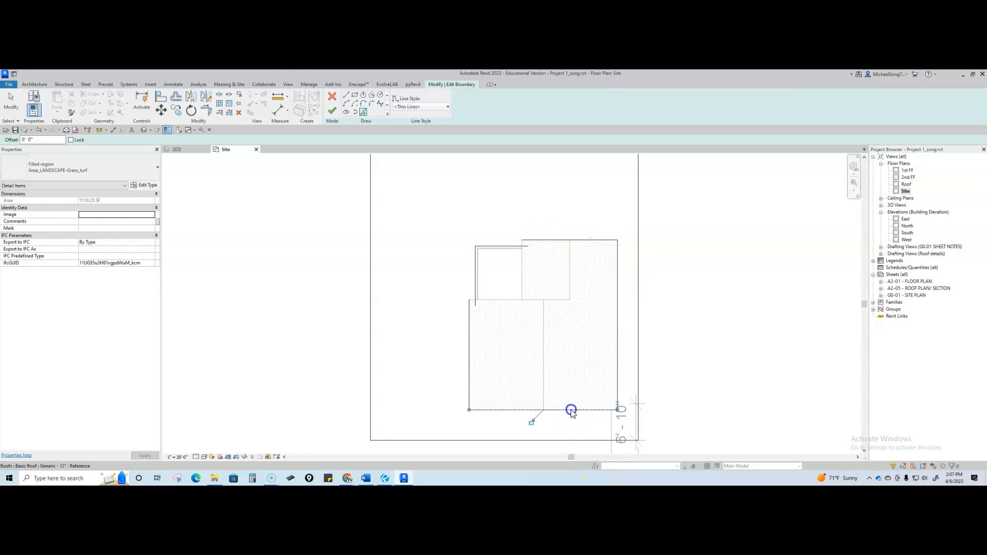
scroll(469, 295, up, 2)
click(476, 305)
click(576, 190)
key(Escape)
Step: Trim the building outline's northwest corners into a continuous loop, unjoining elements where required
key(t)
key(r)
click(482, 288)
click(481, 303)
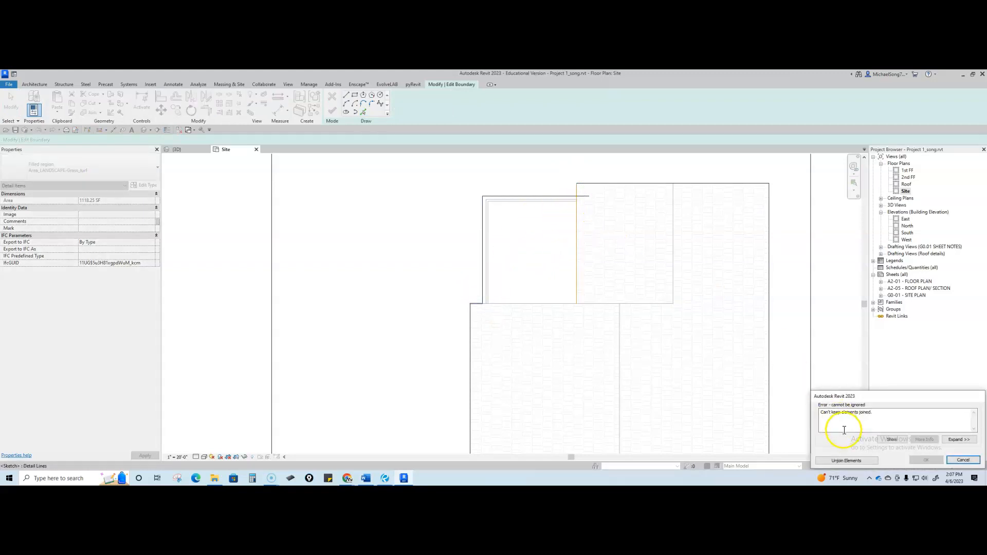
click(844, 461)
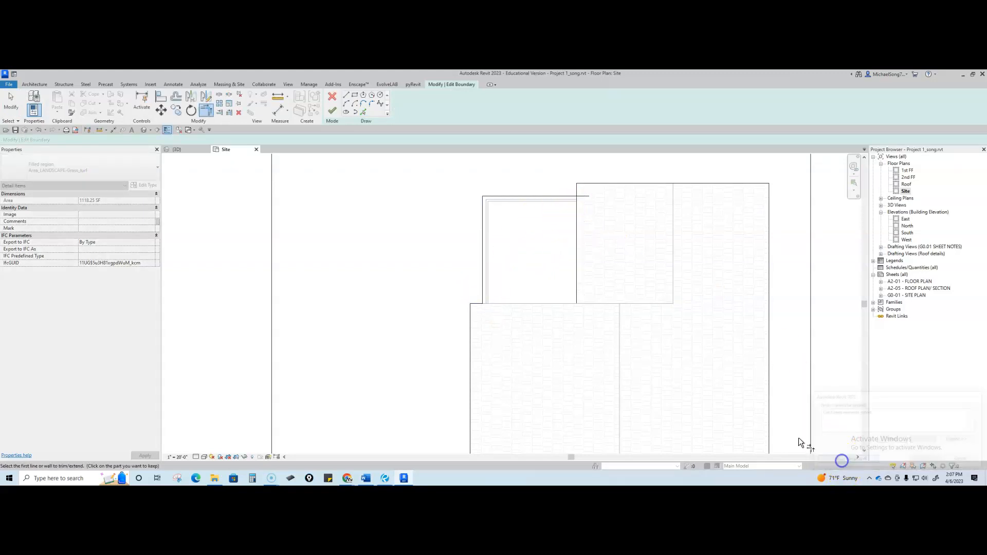
click(569, 195)
click(576, 189)
Step: Finish the grass region's boundary edit with the building outline as a cut-out
scroll(644, 235, down, 2)
middle_drag(641, 300, 605, 255)
scroll(661, 331, down, 3)
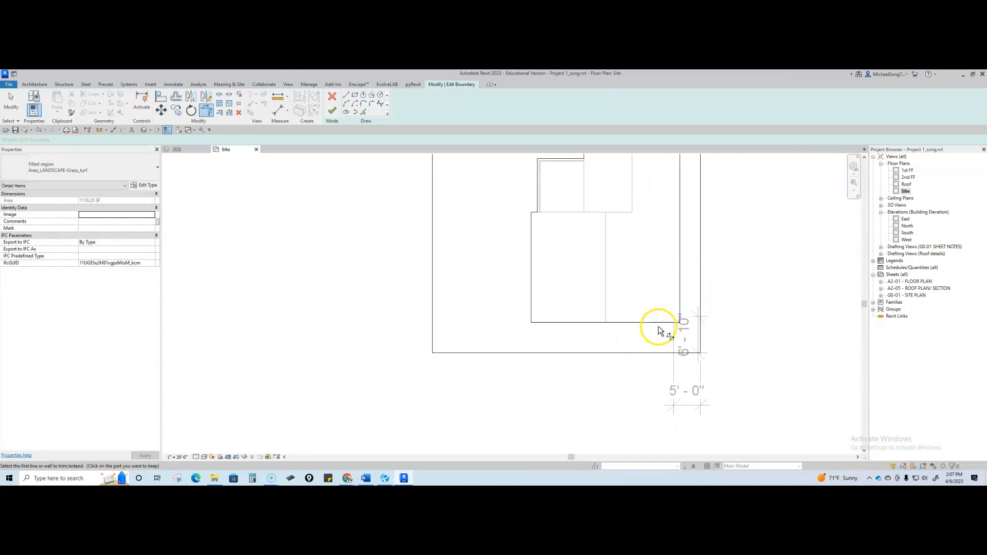
middle_drag(638, 320, 630, 327)
scroll(591, 353, down, 2)
key(Escape)
scroll(534, 241, down, 2)
middle_drag(531, 249, 514, 279)
click(332, 111)
click(390, 271)
Step: Start a filled region on the concrete area between the grass regions and sketch a rectangle about 28' by 25' from its southwest corner
scroll(392, 284, down, 2)
middle_drag(392, 284, 425, 316)
scroll(536, 330, up, 1)
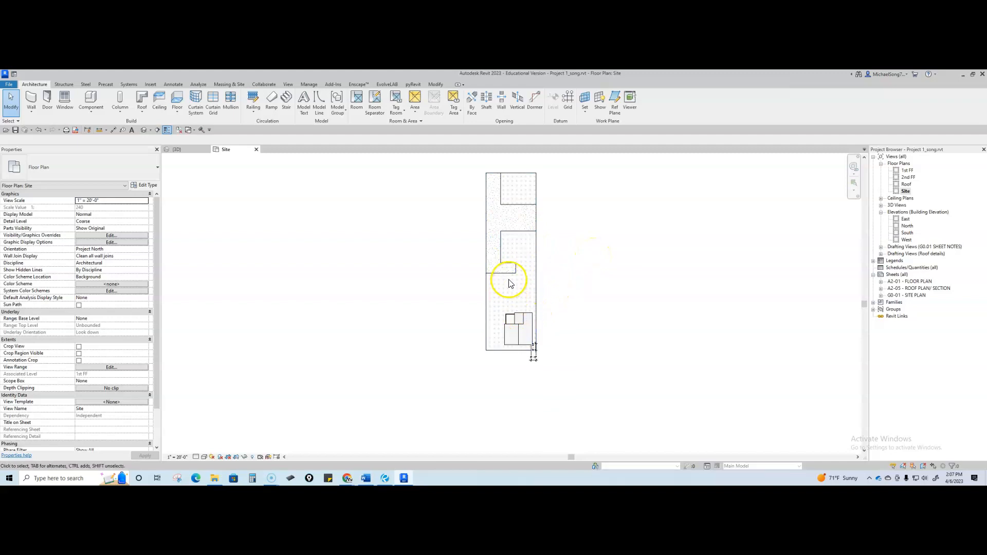
scroll(510, 300, up, 3)
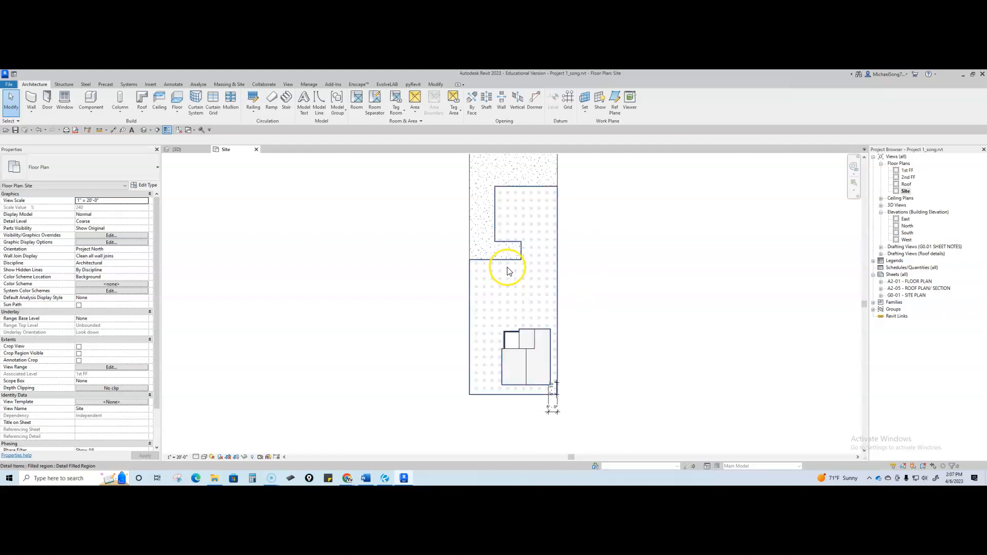
middle_drag(526, 318, 573, 374)
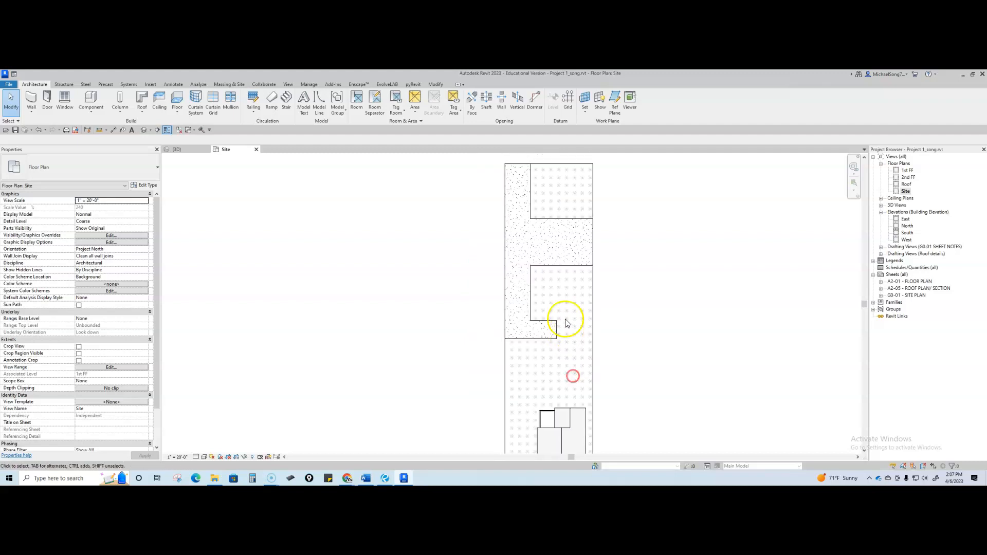
click(178, 85)
click(218, 96)
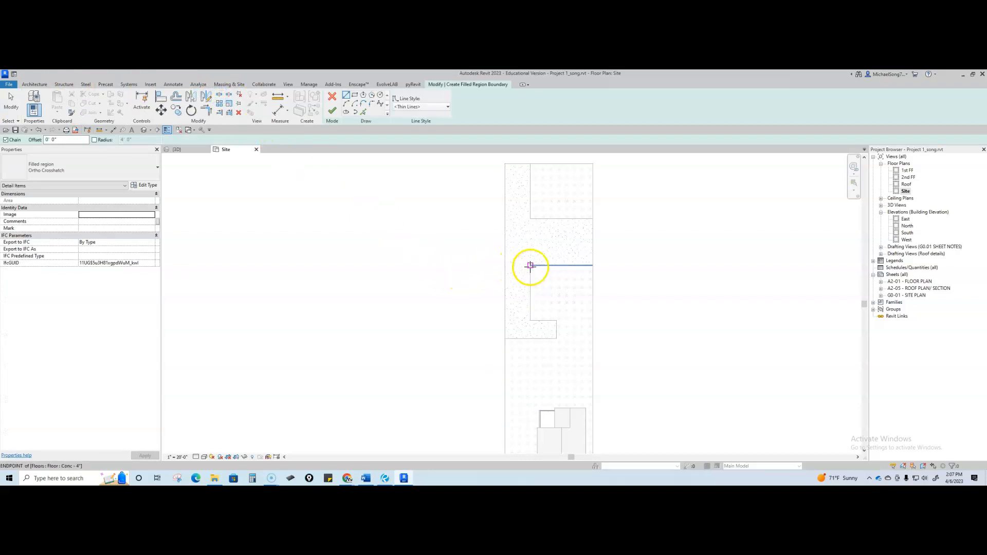
scroll(555, 226, up, 3)
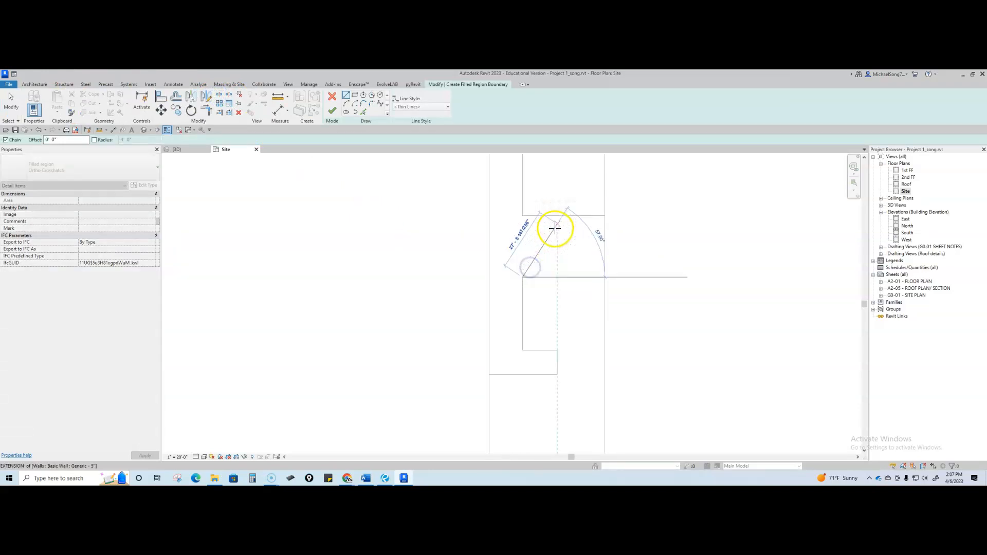
click(355, 99)
click(518, 284)
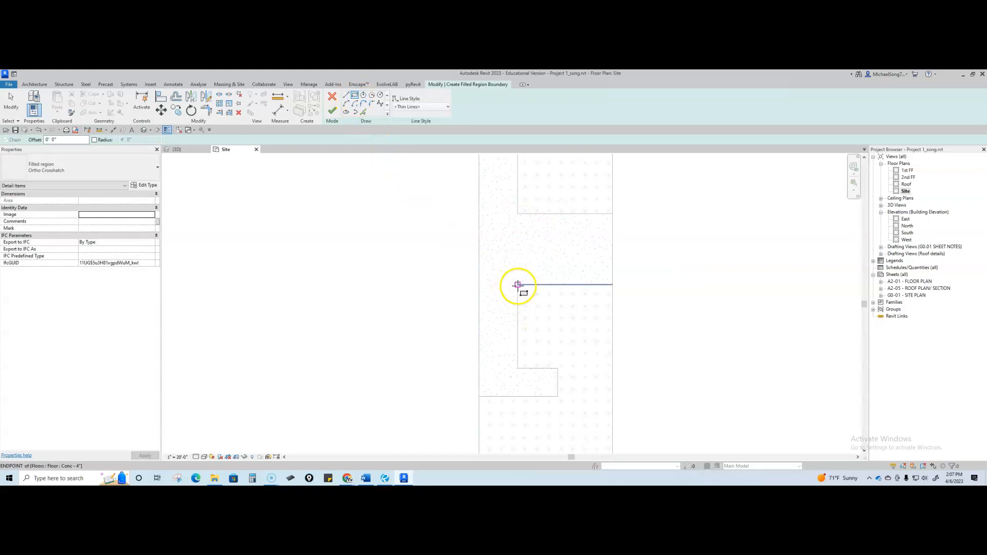
scroll(575, 224, up, 1)
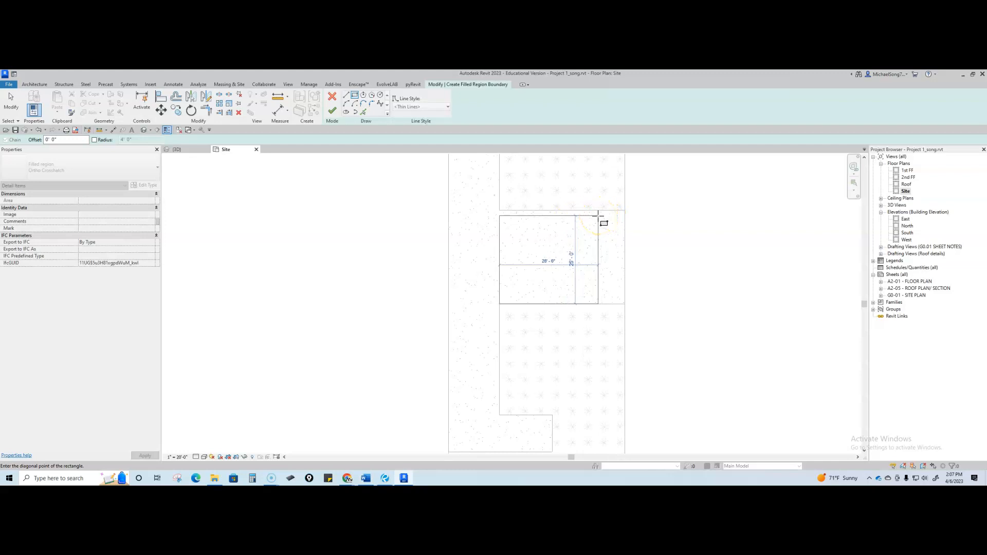
click(598, 213)
key(Escape)
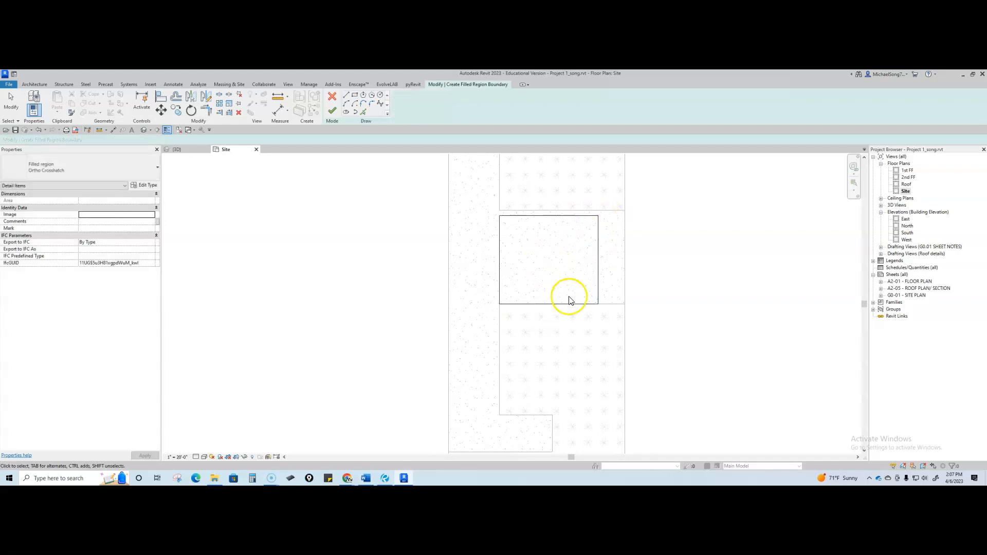
Step: Dimension the gap between the rectangle's east side and the east property line
key(d)
key(i)
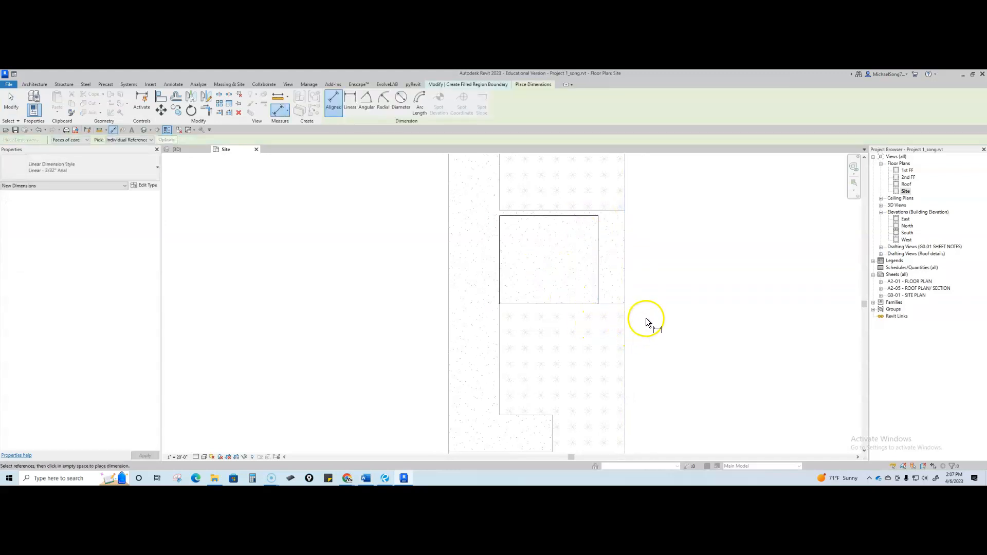
click(598, 266)
click(621, 271)
scroll(614, 265, up, 2)
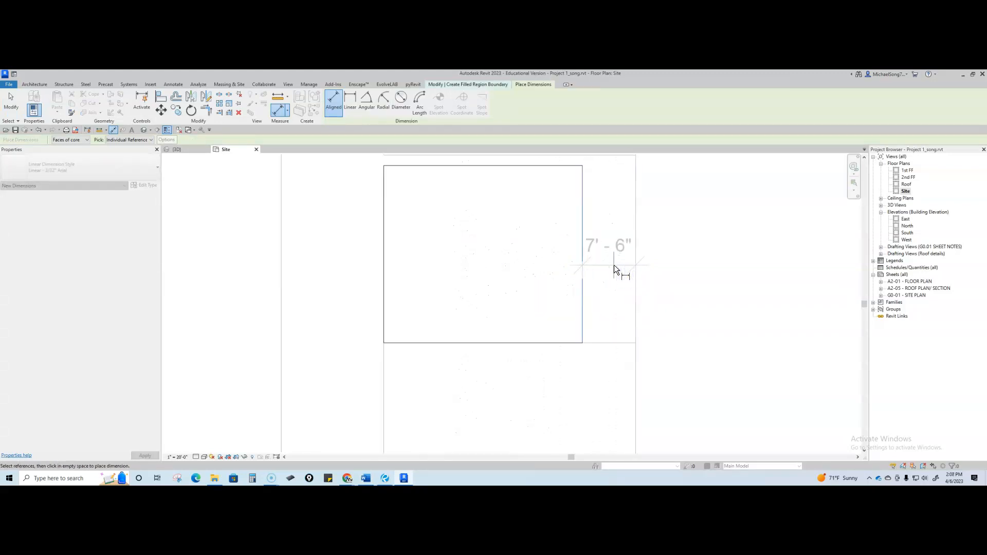
click(614, 266)
key(Escape)
Step: Set the distance from the rectangle's east side to the property line to 7' 8", and delete the dimension
click(584, 309)
click(608, 253)
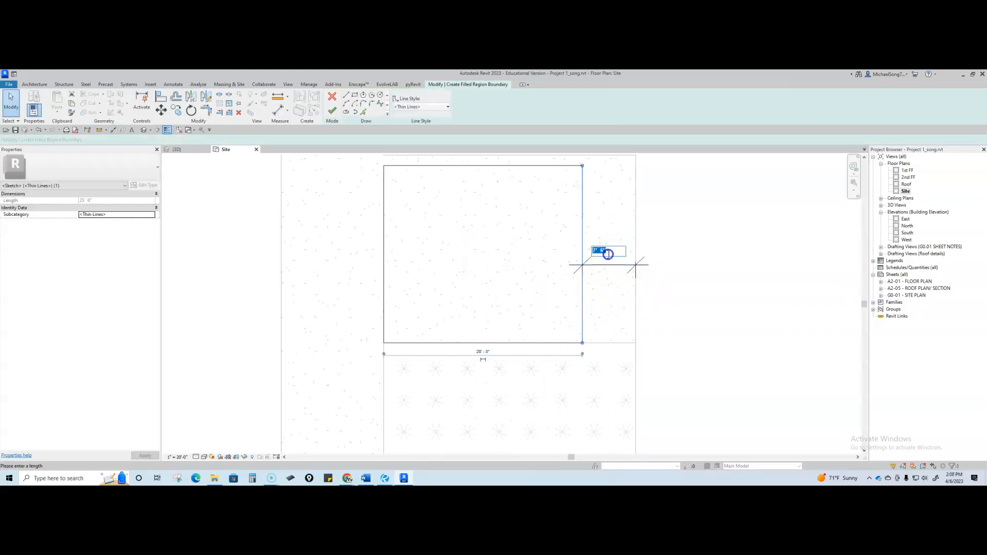
key(Return)
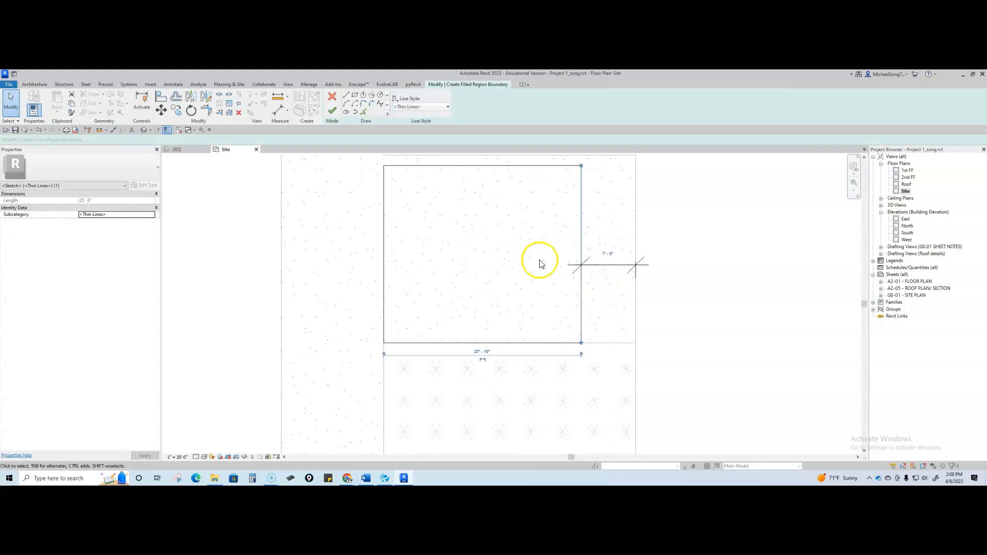
click(540, 260)
click(597, 264)
key(Delete)
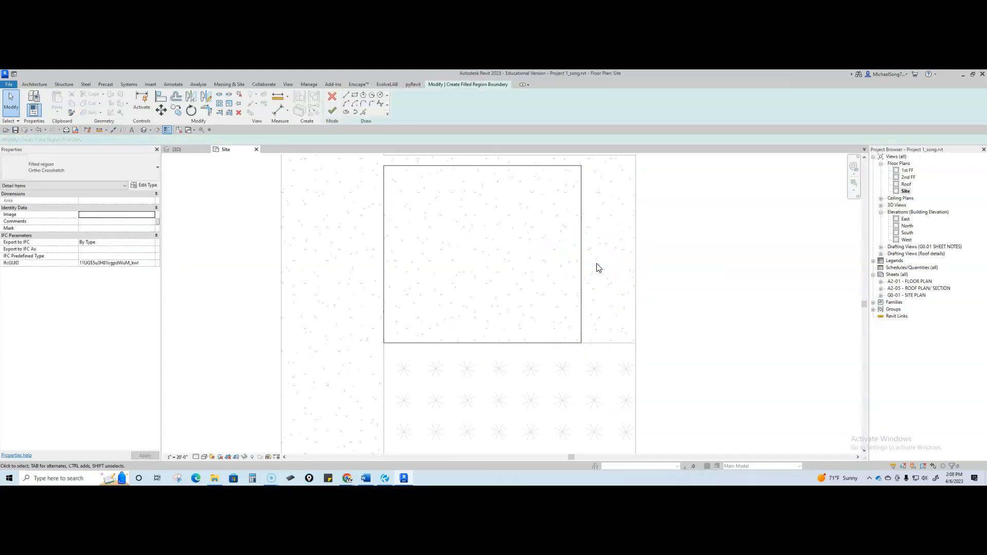
Step: Change the filled region's type to Solid-White_masking and finish its boundary sketch
click(129, 168)
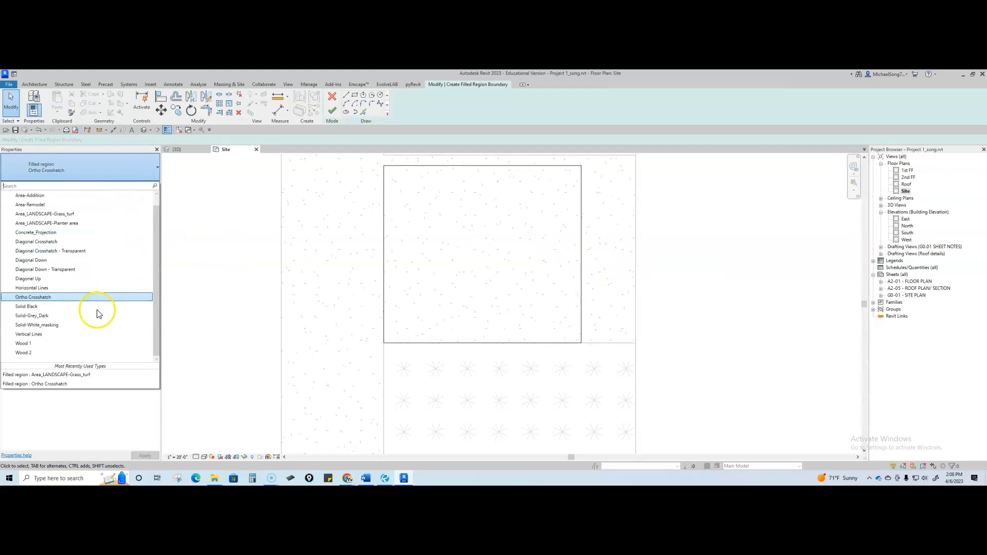
click(54, 326)
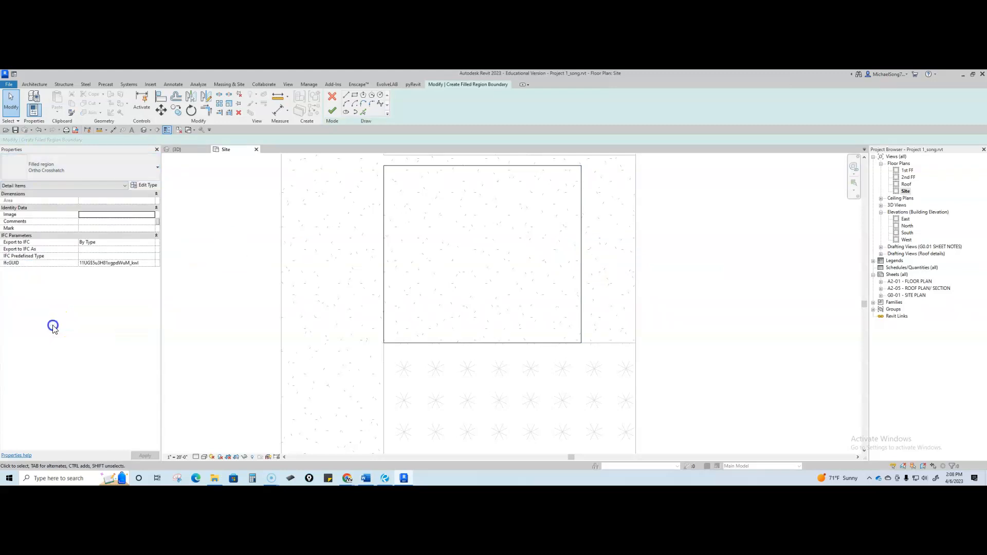
click(332, 110)
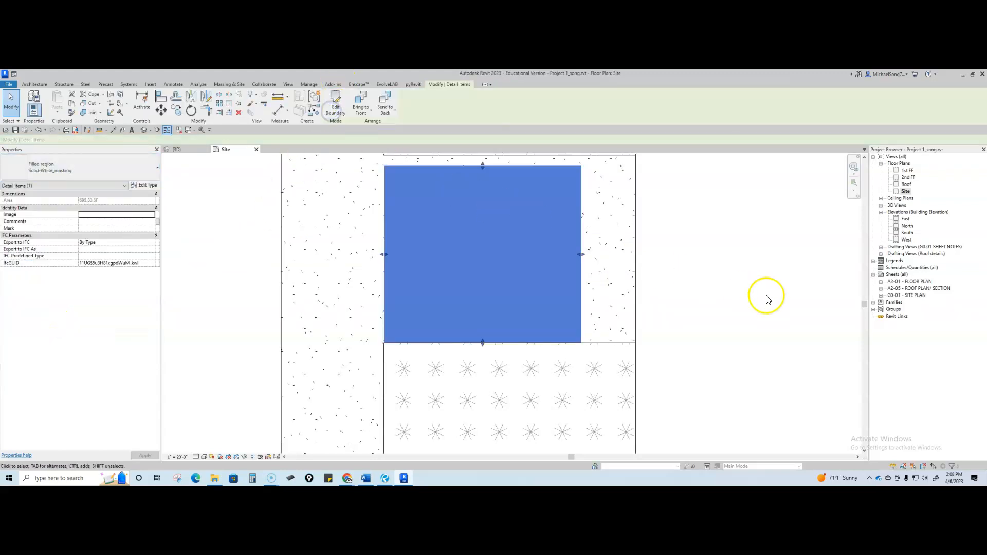
click(750, 299)
Step: Place a 3/32" Arial text note reading "(e) 945 SF SFR" inside the white masking region
scroll(740, 306, down, 4)
scroll(736, 311, down, 3)
middle_drag(744, 330, 572, 341)
scroll(523, 244, up, 2)
scroll(527, 249, up, 2)
scroll(622, 286, up, 1)
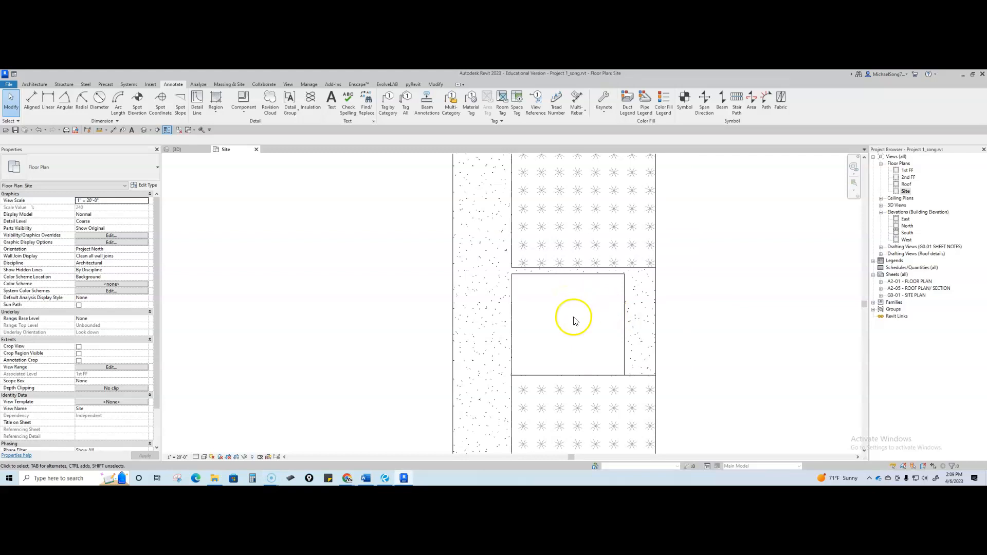
scroll(573, 336, up, 2)
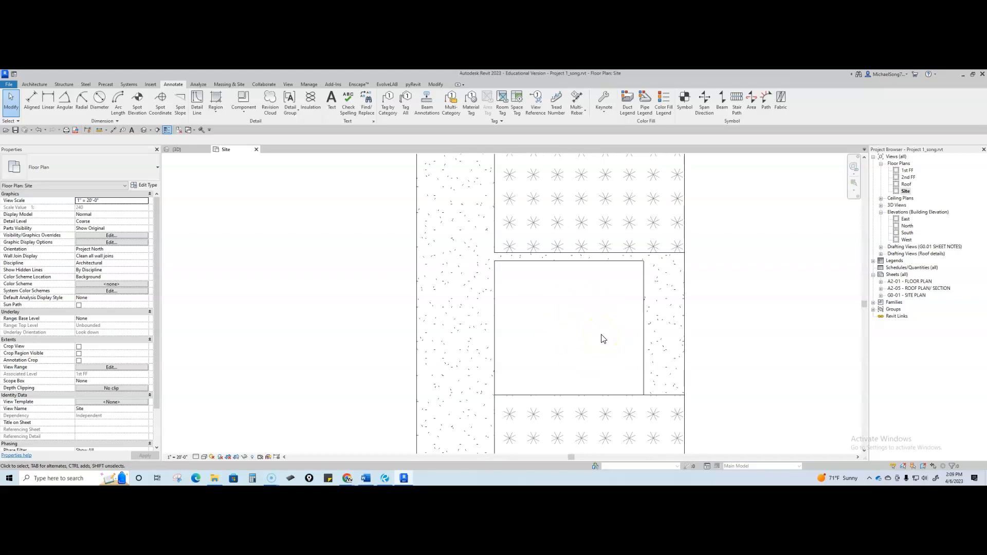
click(331, 101)
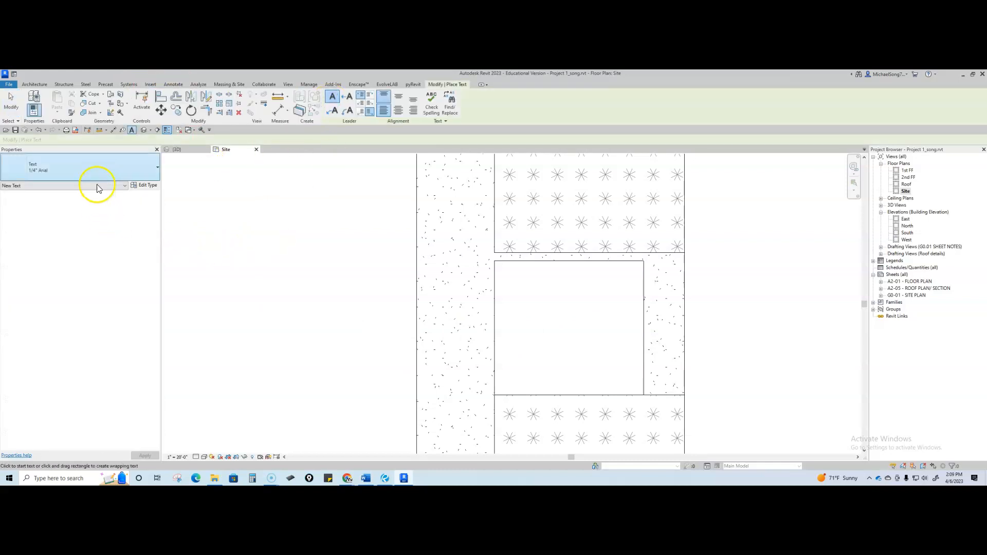
click(129, 167)
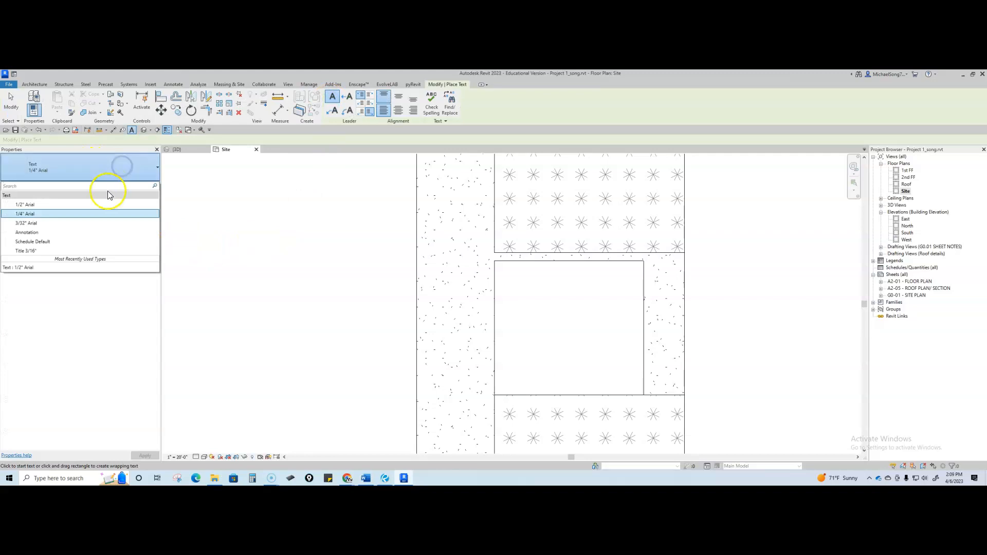
click(34, 224)
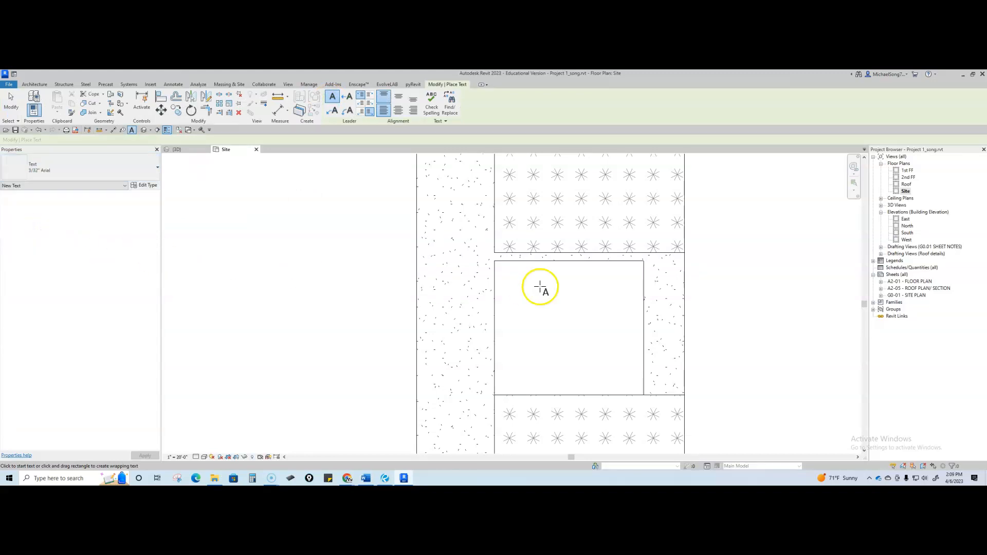
mouse_move(564, 339)
middle_down()
mouse_move(571, 346)
mouse_move(566, 322)
middle_up()
scroll(566, 321, up, 3)
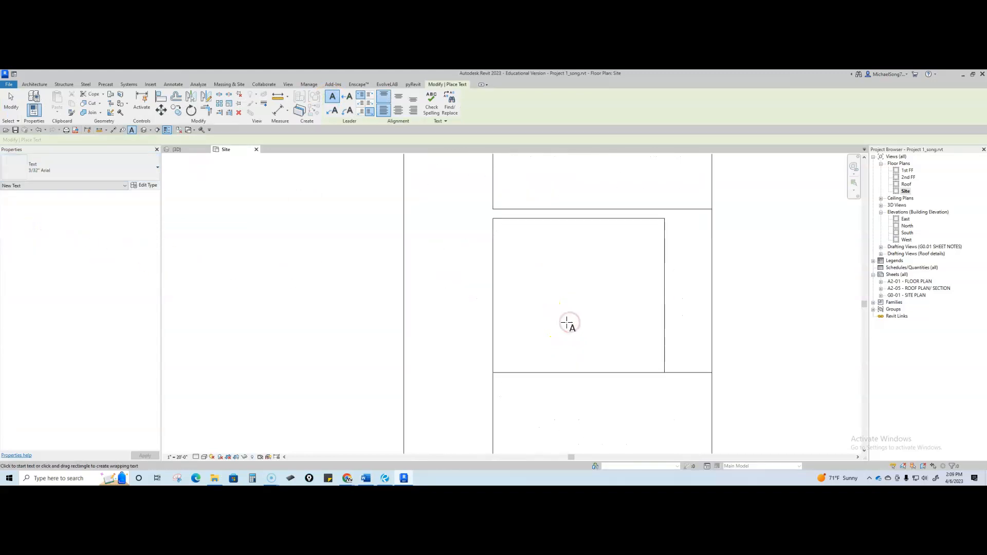
click(529, 288)
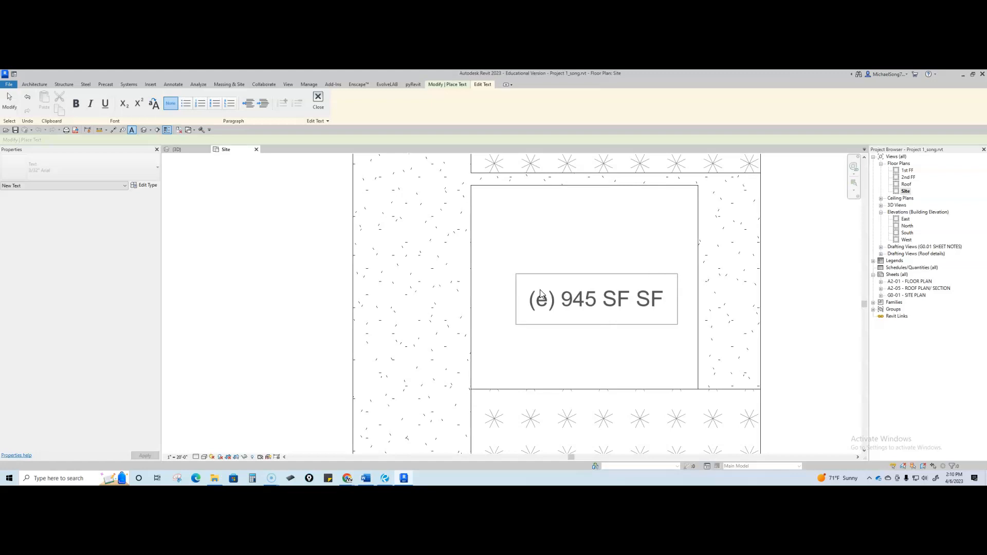
click(663, 368)
key(Escape)
scroll(647, 363, down, 2)
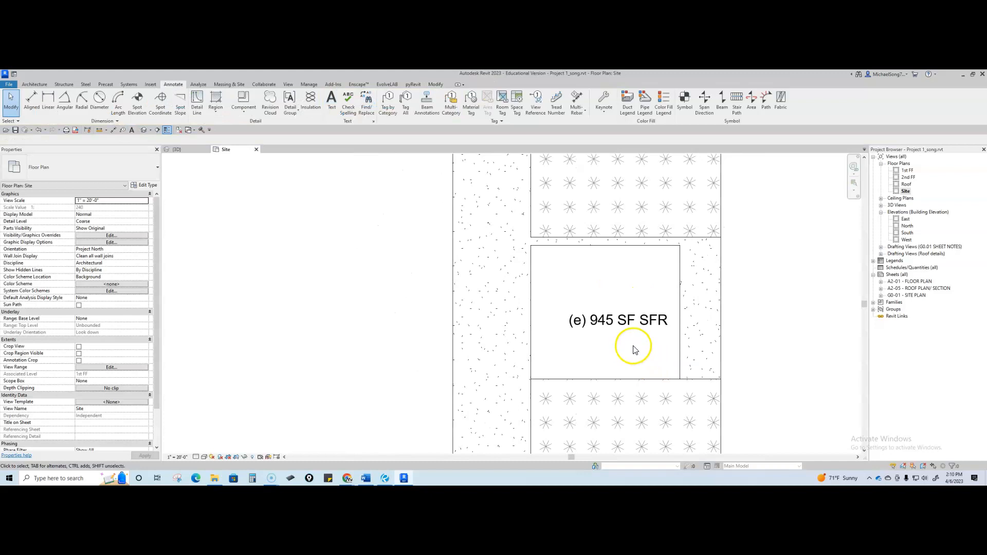
Step: Move the "(e) 945 SF SFR" note west to centre it horizontally in the white region
click(626, 320)
middle_drag(629, 354, 622, 309)
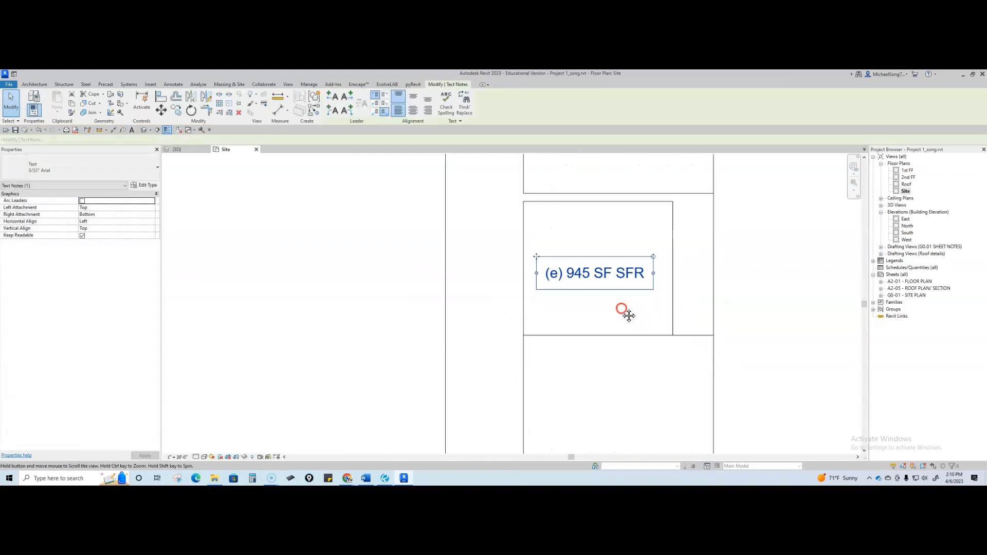
scroll(612, 325, down, 2)
key(Escape)
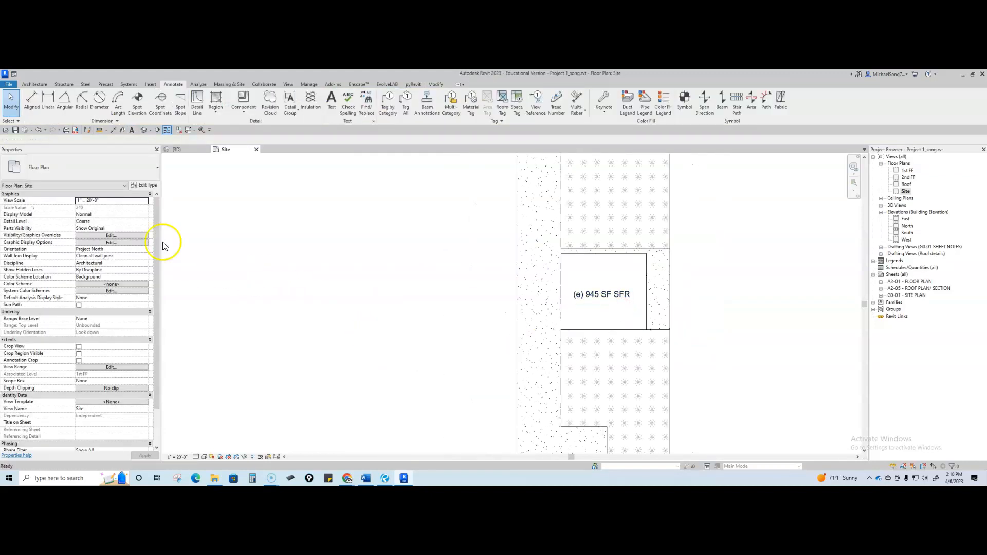
Step: Set the Site view's scale to 1/8" = 1'-0"
click(145, 202)
scroll(118, 224, up, 4)
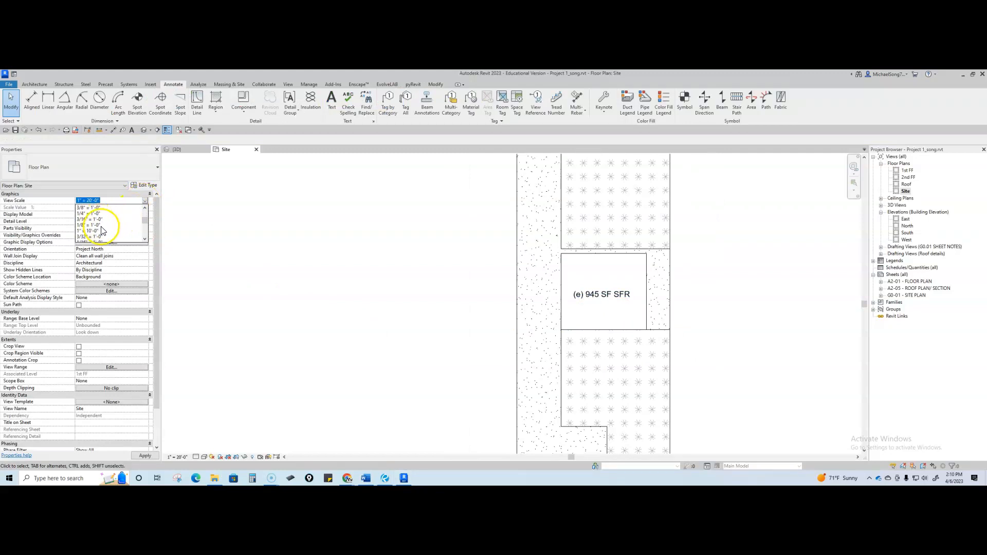
click(95, 225)
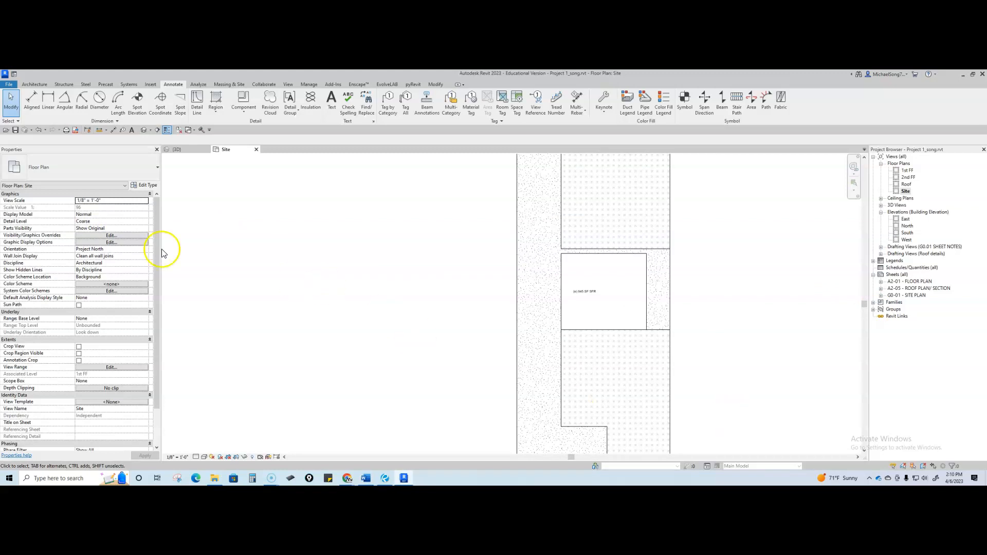
Step: Change the Site view's scale to 1/16" = 1'-0"
click(145, 200)
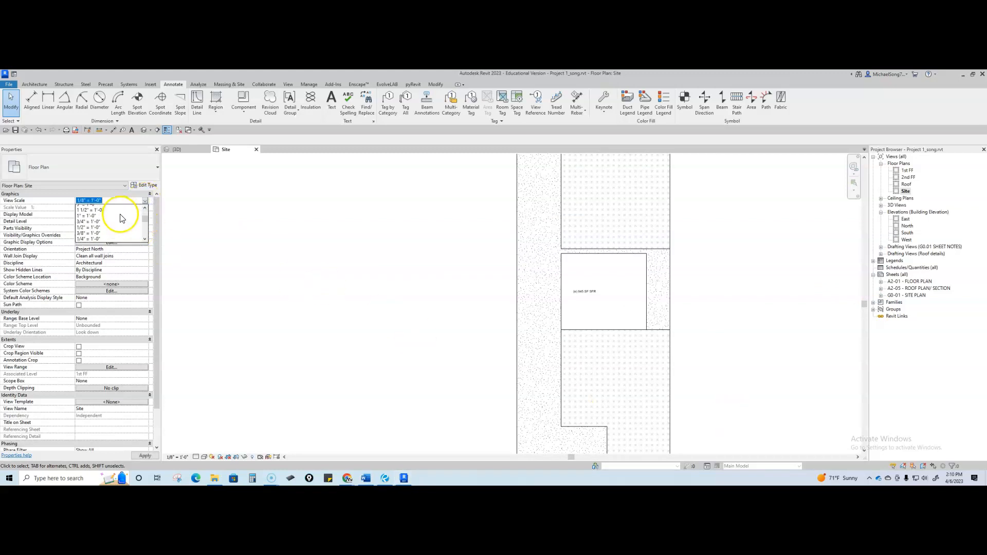
scroll(103, 227, down, 1)
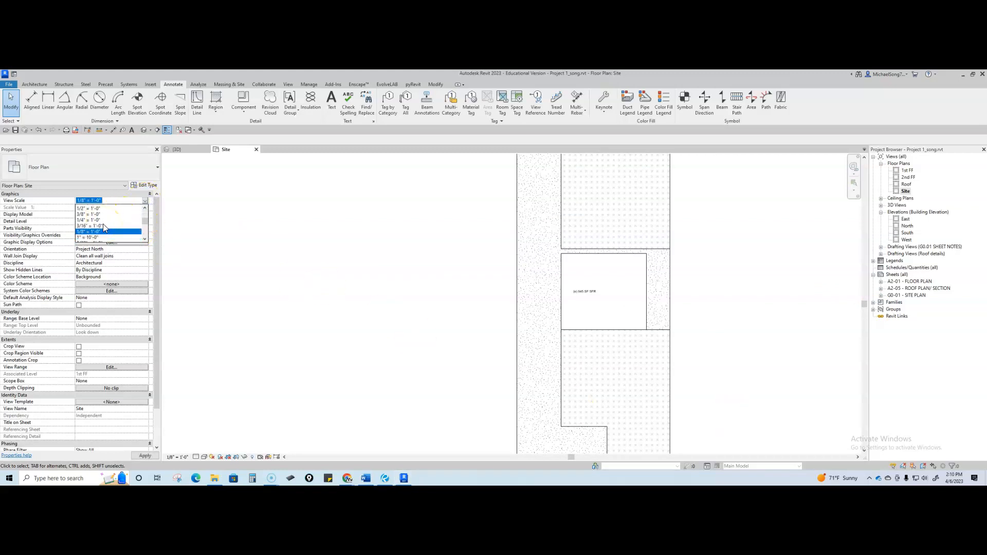
scroll(95, 235, down, 1)
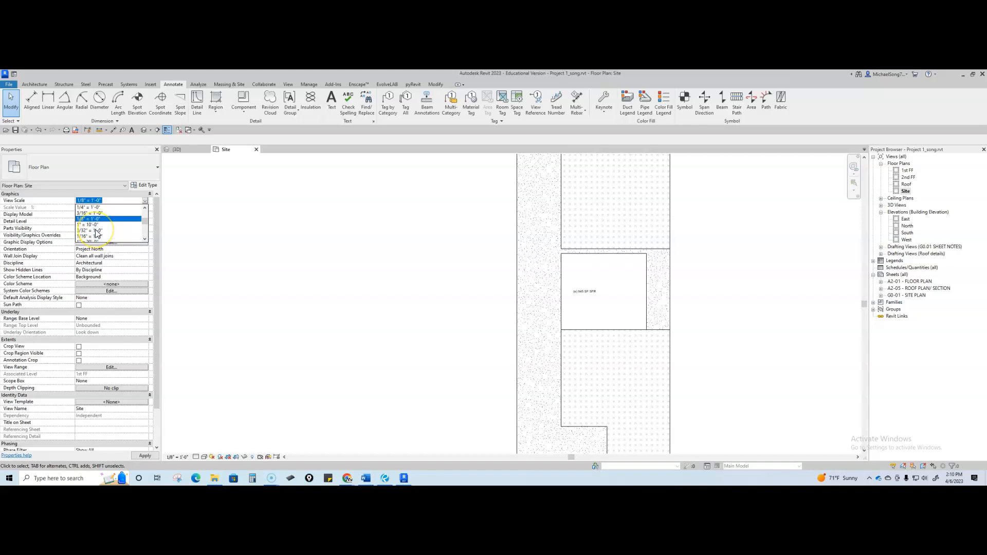
click(91, 236)
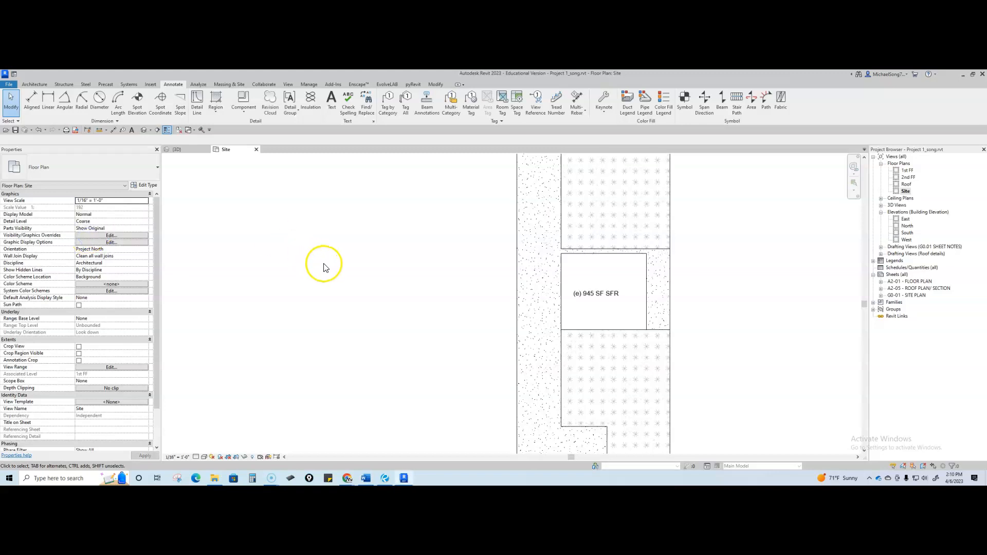
click(340, 267)
Step: Reposition the "(e) 945 SF SFR" note to the middle of the white region at the current view scale
scroll(367, 298, down, 1)
click(480, 293)
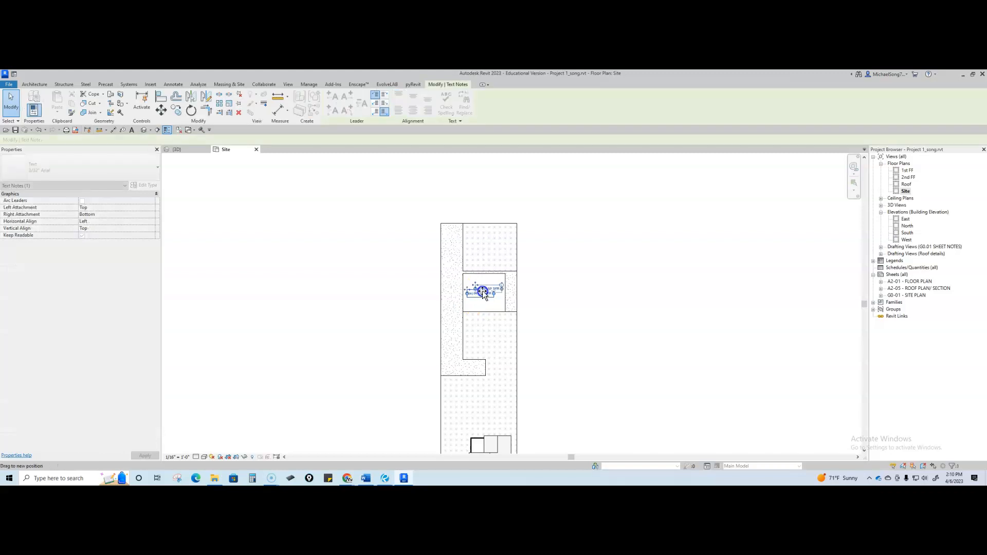
click(564, 307)
mouse_move(563, 306)
middle_down()
mouse_move(614, 338)
mouse_move(644, 374)
middle_up()
scroll(621, 344, down, 3)
middle_drag(625, 335, 597, 287)
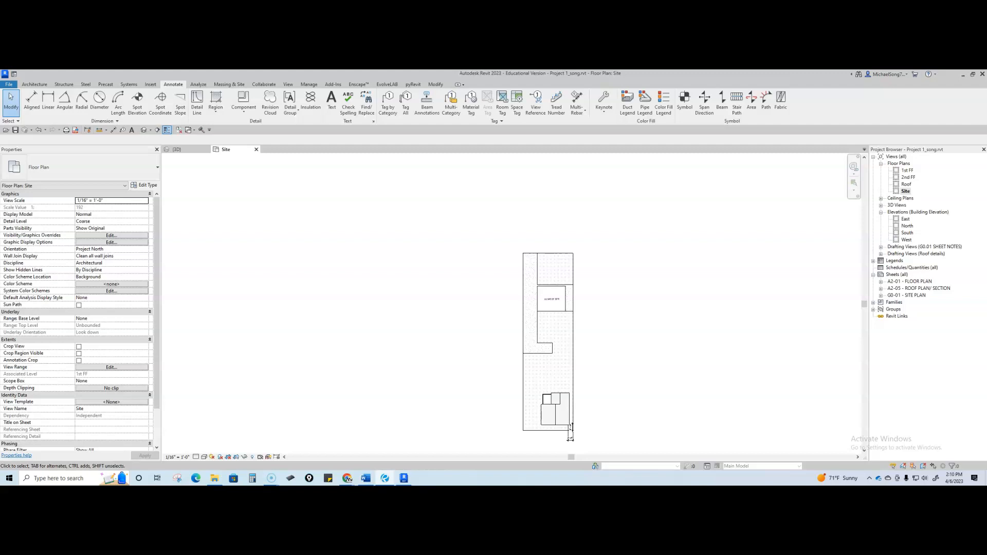
scroll(473, 268, down, 1)
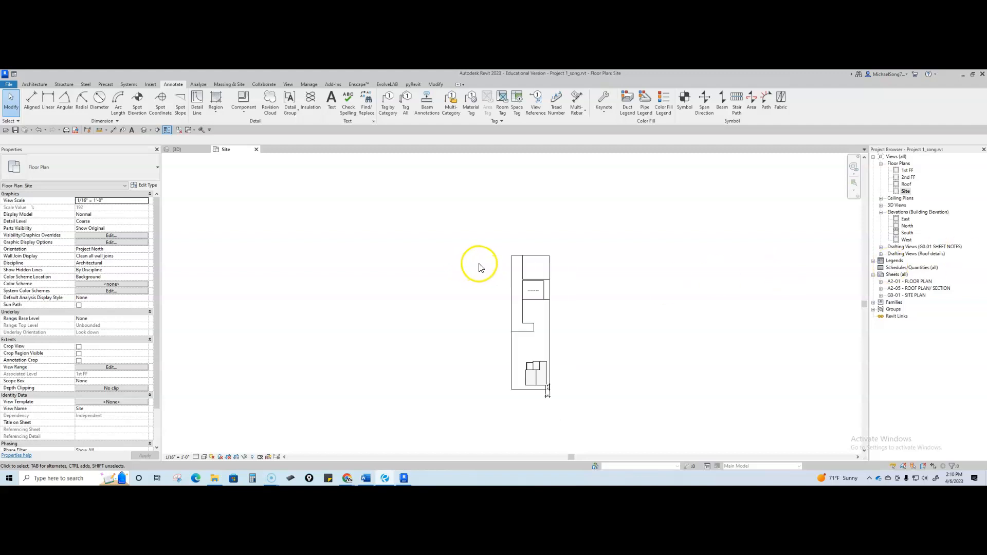
Step: Place a leader text note reading "(e) FH Public" just outside the lot's northwest corner, with its arrow pointing up to the northeast
click(331, 100)
click(331, 112)
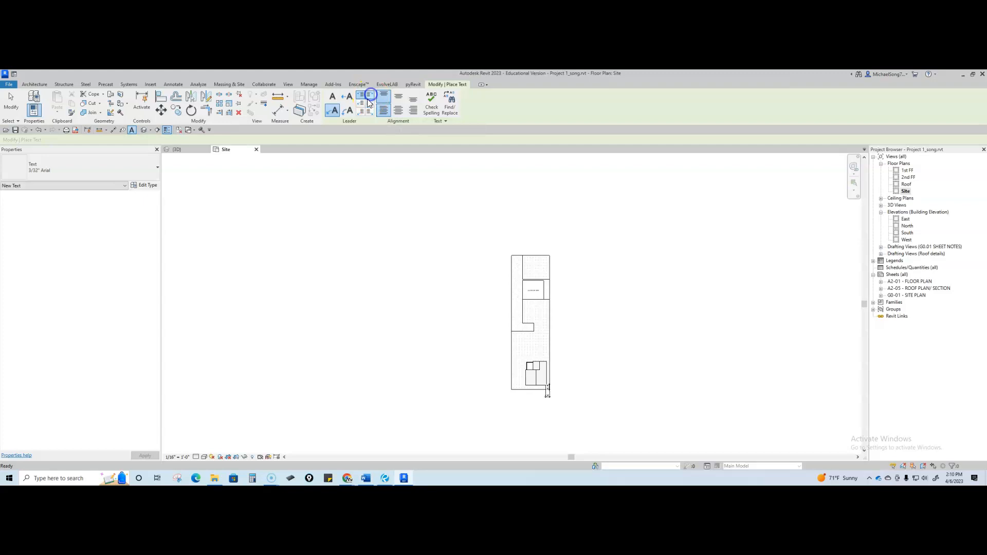
scroll(504, 242, up, 2)
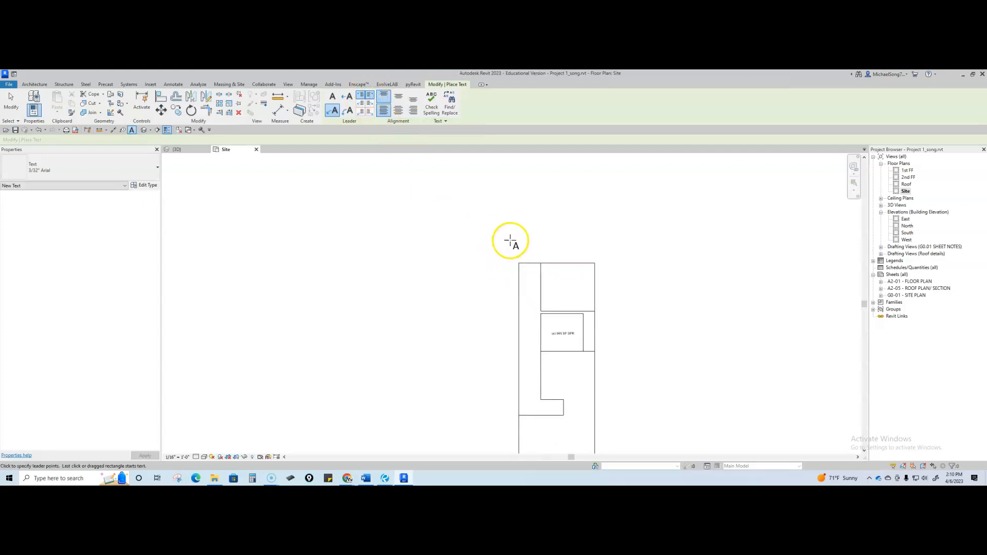
scroll(508, 239, up, 1)
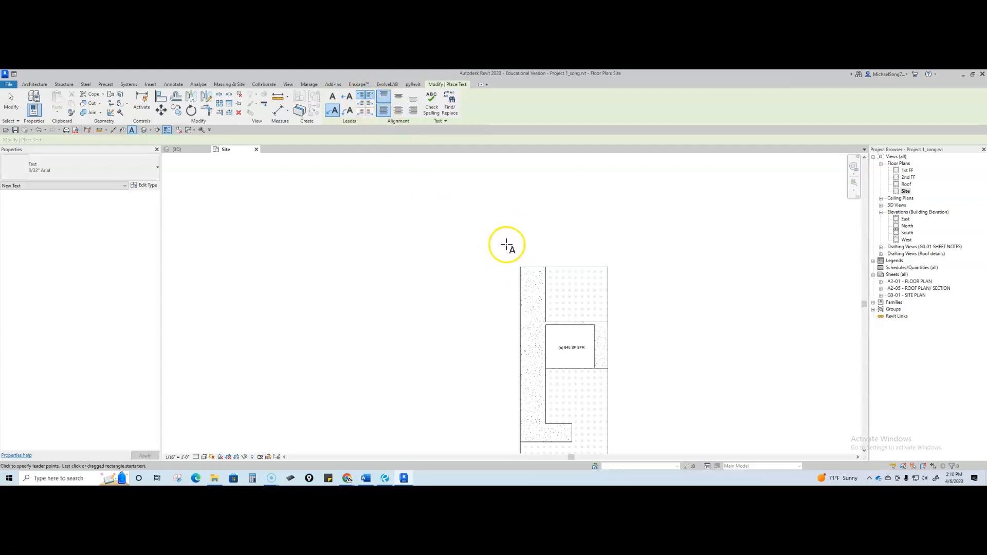
scroll(500, 263, up, 1)
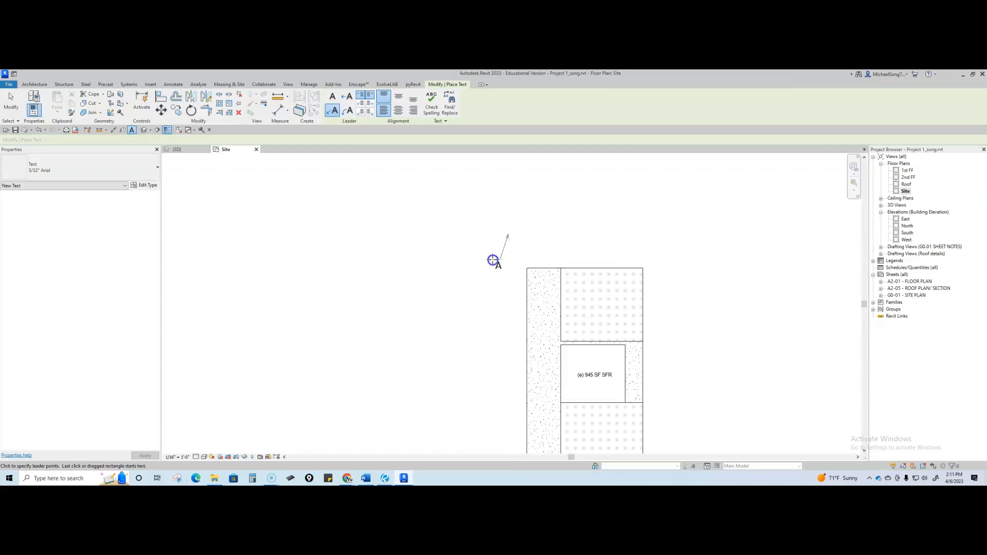
click(493, 260)
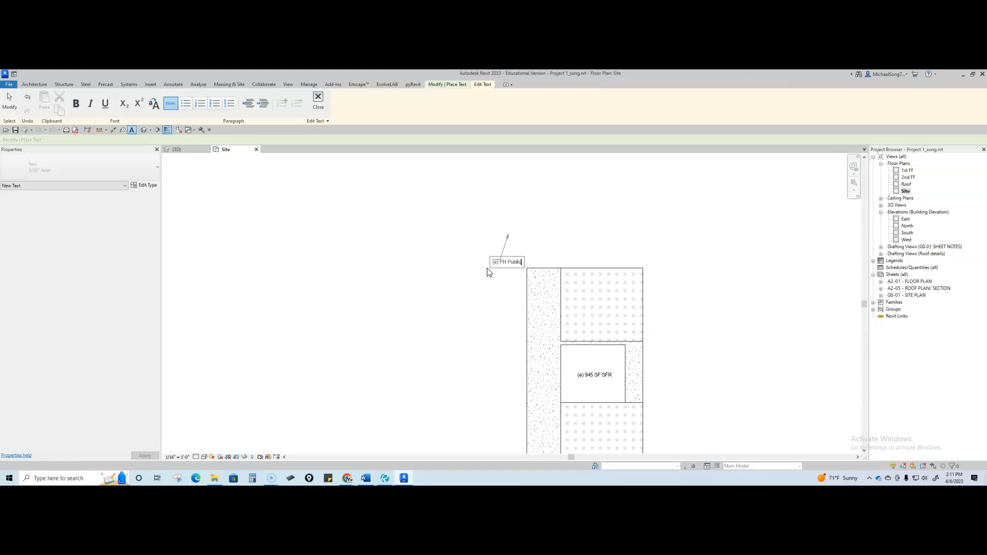
click(414, 221)
click(446, 256)
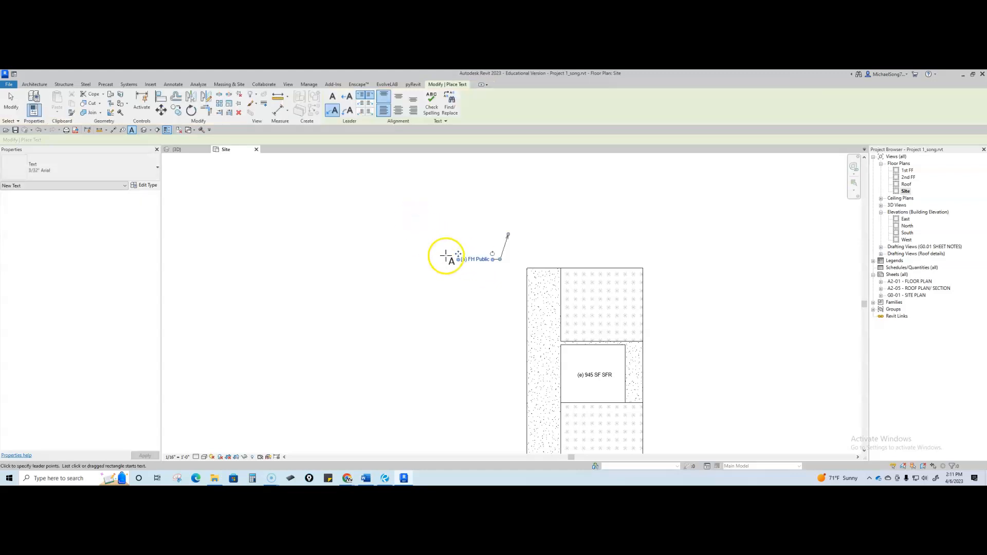
key(Escape)
key(Escape)
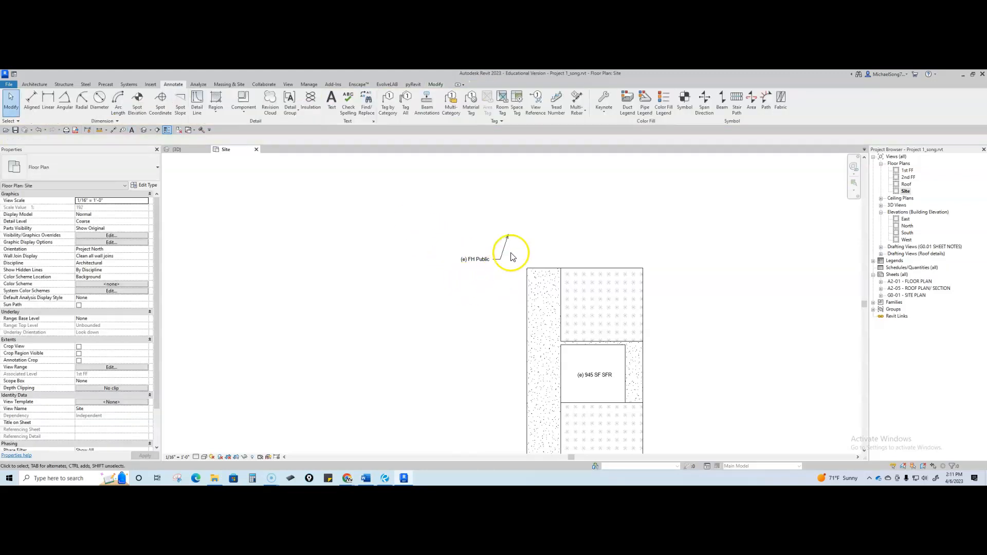
Step: Set the leader arrowhead of the "(e) FH Public" note's 3/32" Arial text type to Triangle Filled 3/32"
scroll(510, 248, up, 2)
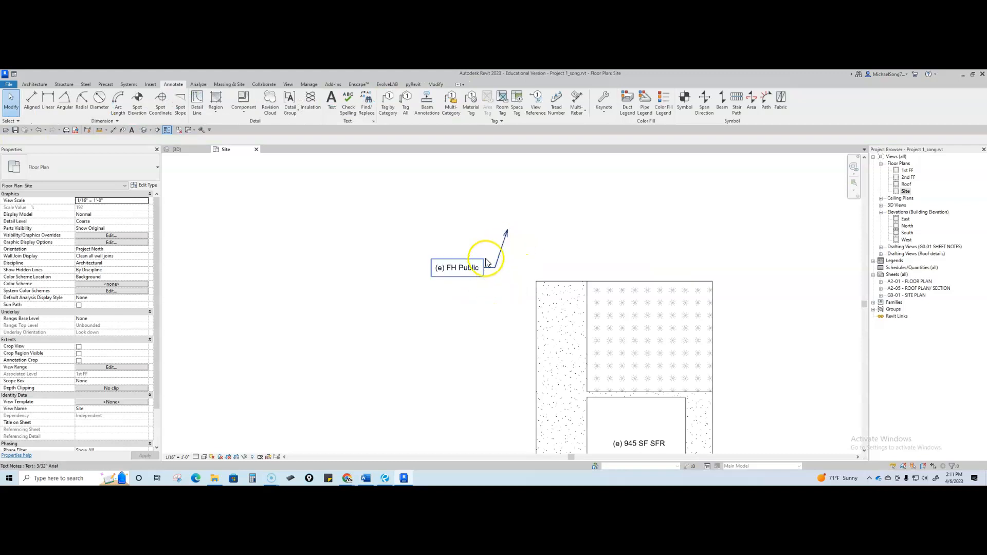
scroll(524, 250, up, 3)
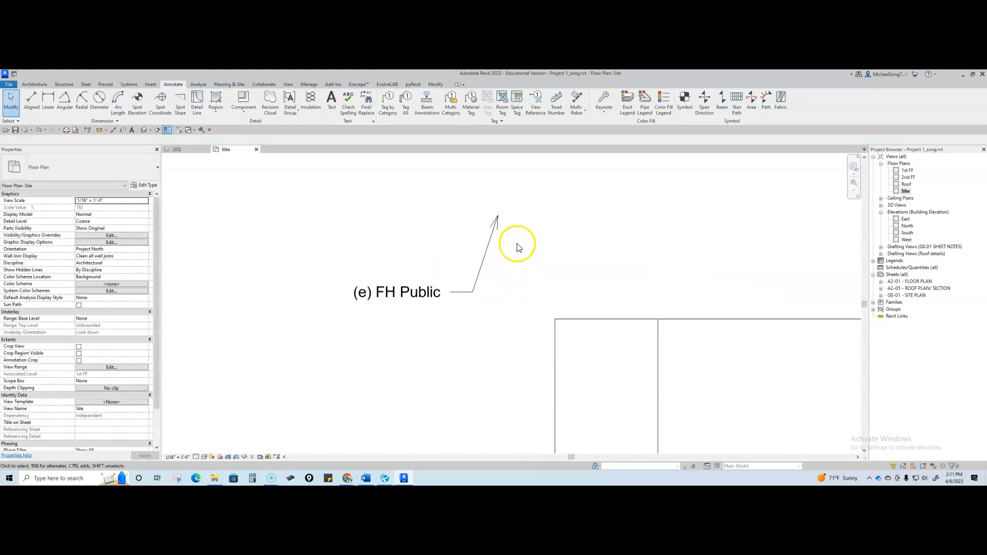
click(487, 246)
click(147, 186)
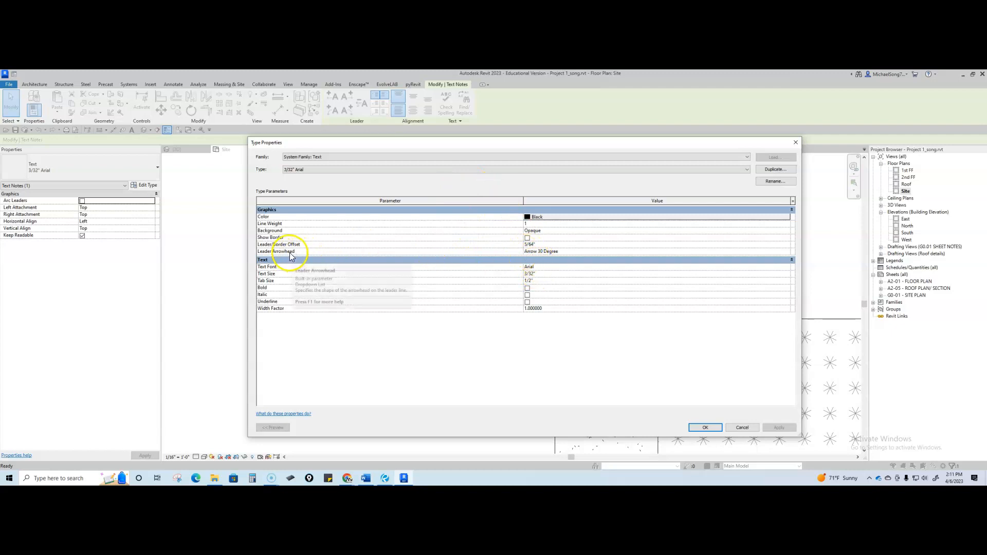
click(585, 252)
click(787, 252)
scroll(624, 275, down, 3)
scroll(569, 288, down, 1)
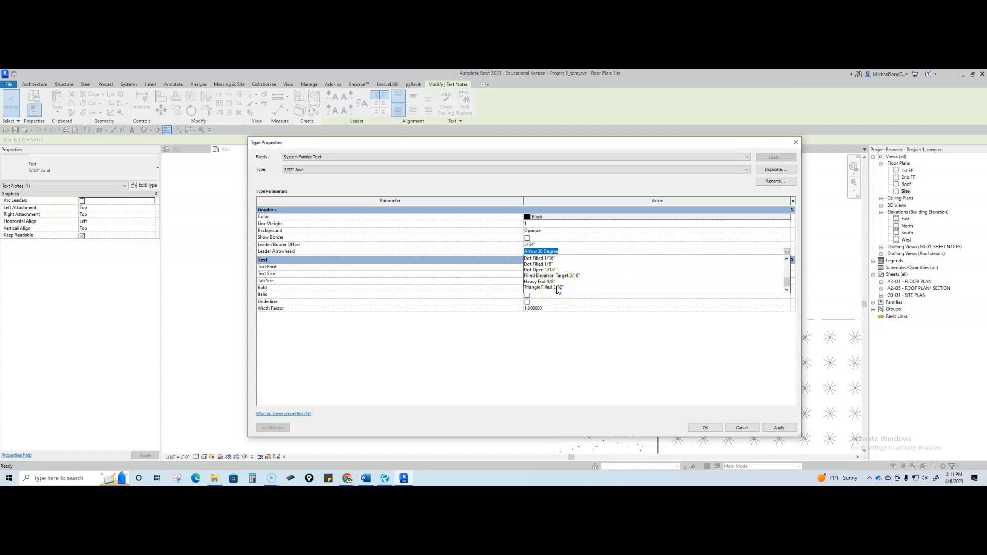
click(558, 287)
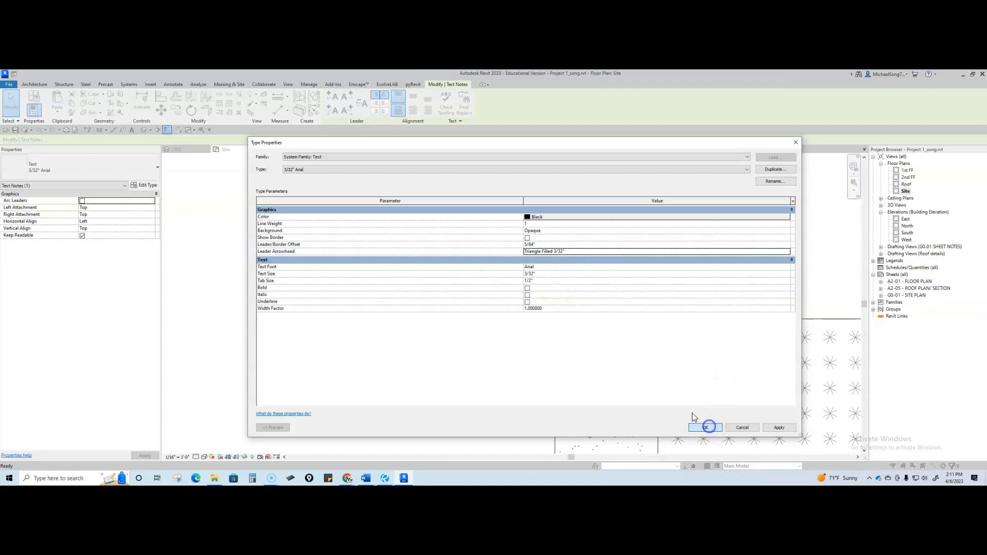
click(707, 427)
Step: Change the 3/32" Arial text type's leader arrowhead to Arrow Filled 30 Degree and deselect the note
click(146, 185)
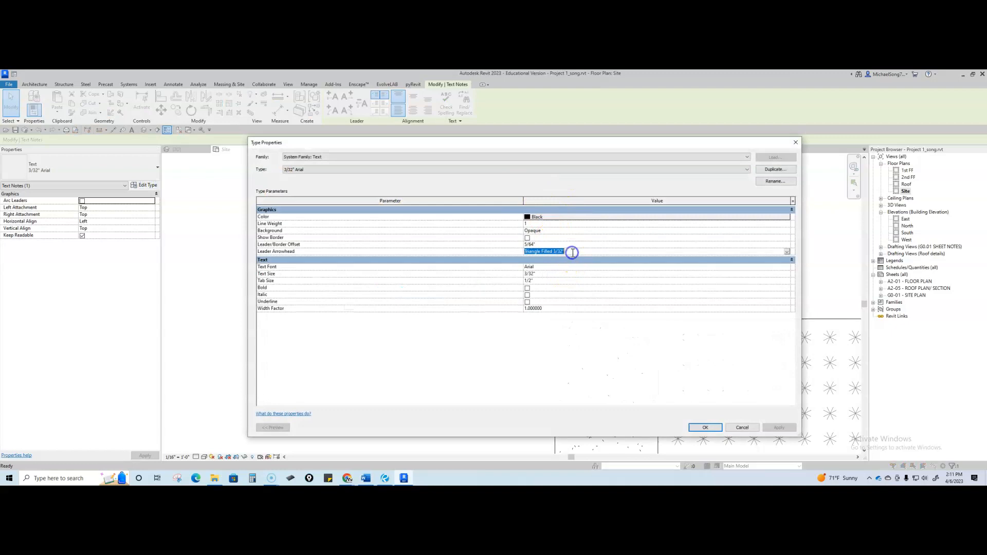
click(786, 251)
scroll(570, 272, up, 5)
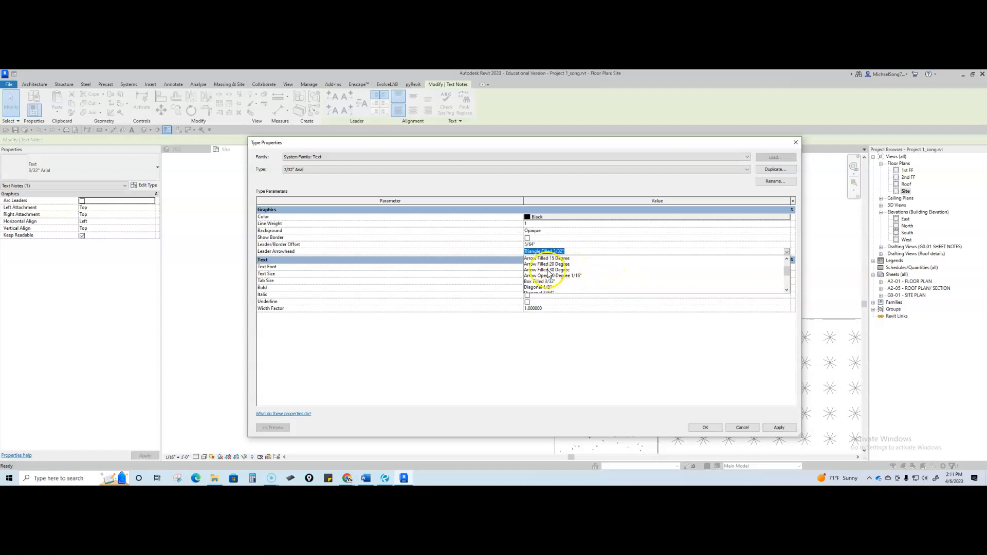
click(547, 275)
click(705, 428)
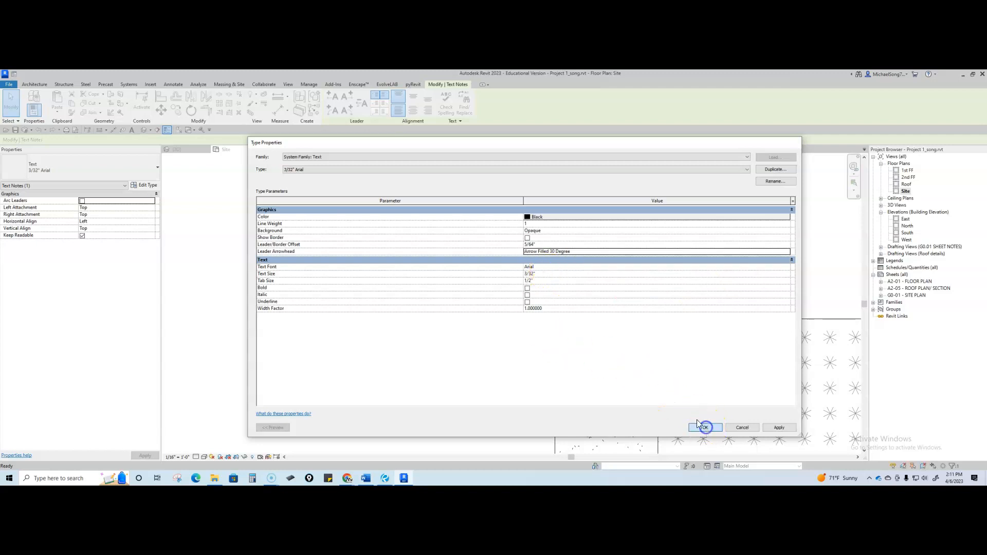
scroll(500, 368, down, 2)
scroll(621, 372, down, 1)
middle_drag(591, 329, 548, 290)
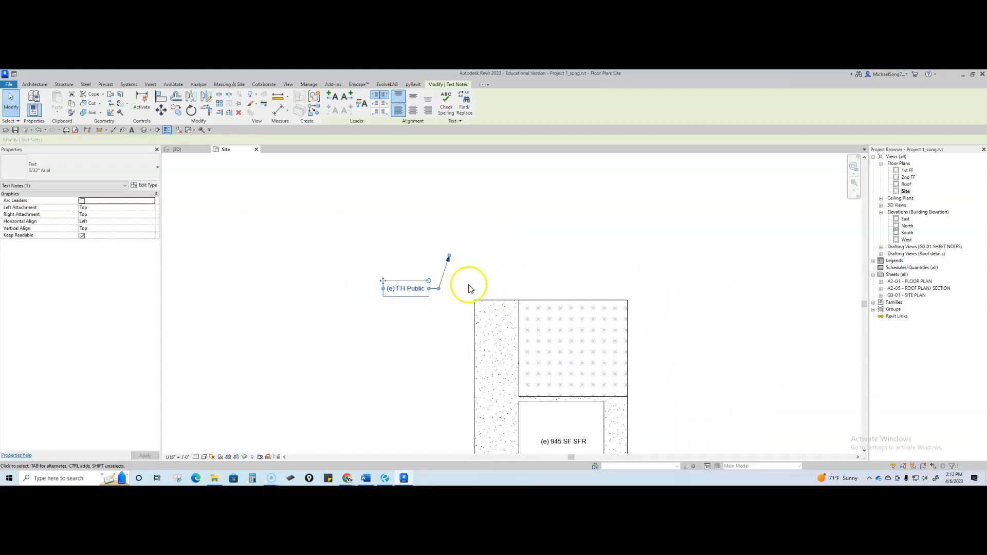
click(271, 190)
Step: Draw a thin detail line along the north property line's full width, offset 5' 0" to the north
key(d)
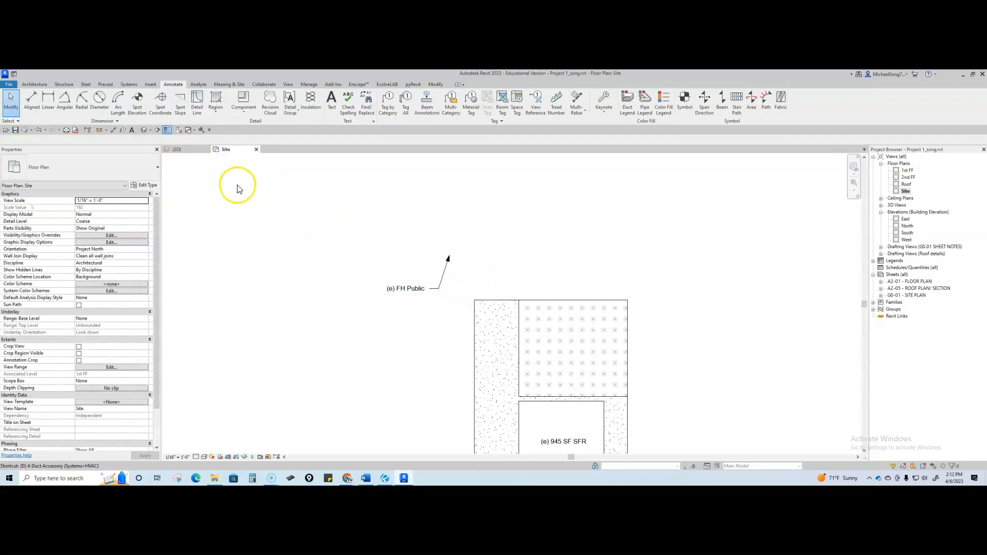
click(197, 98)
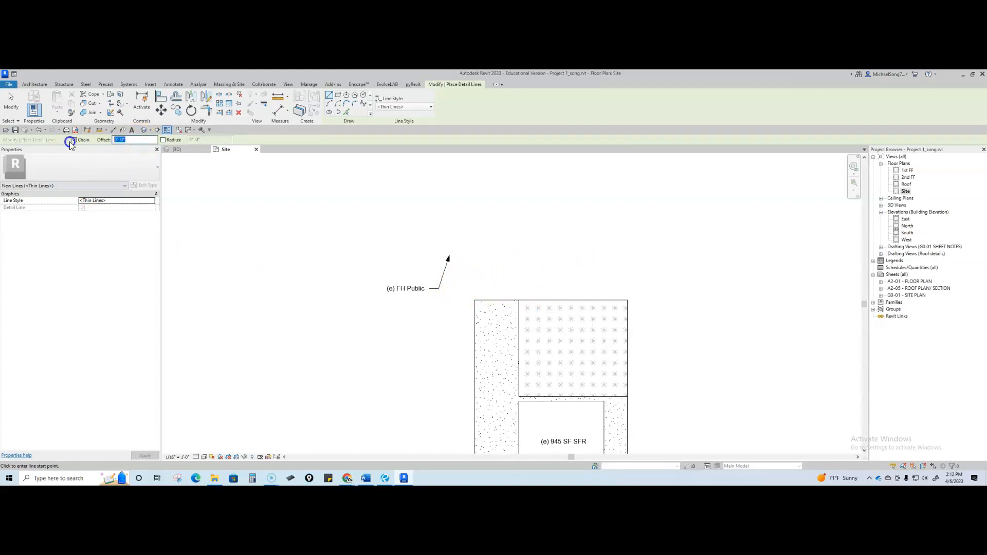
text(5)
click(473, 299)
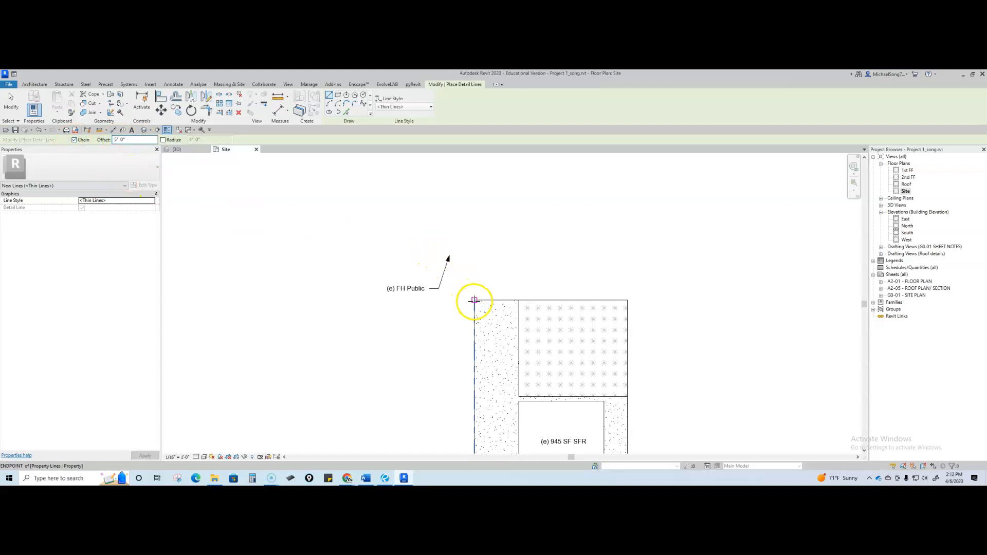
click(626, 299)
key(Escape)
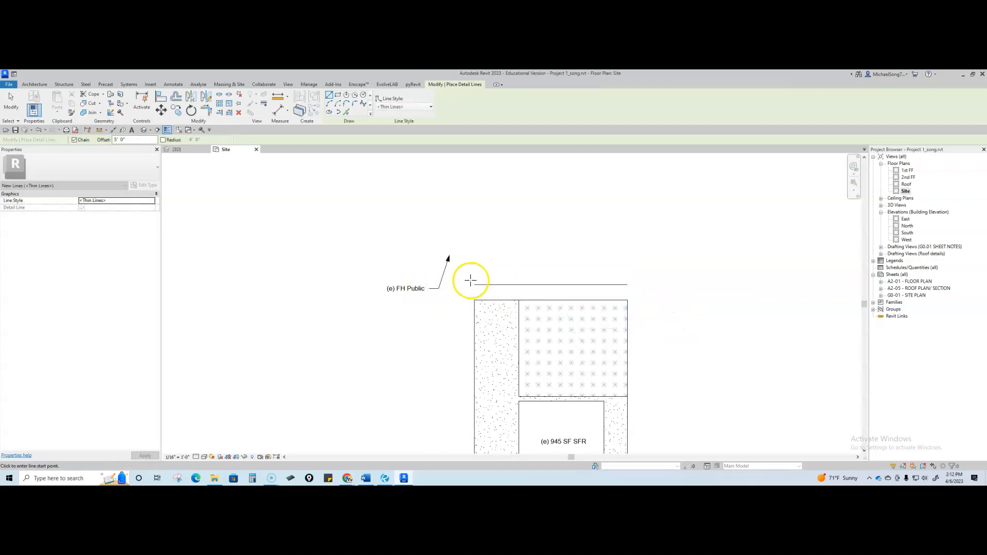
Step: Add a second parallel detail line 5' 0" north of the first, spanning the same lot width
click(472, 283)
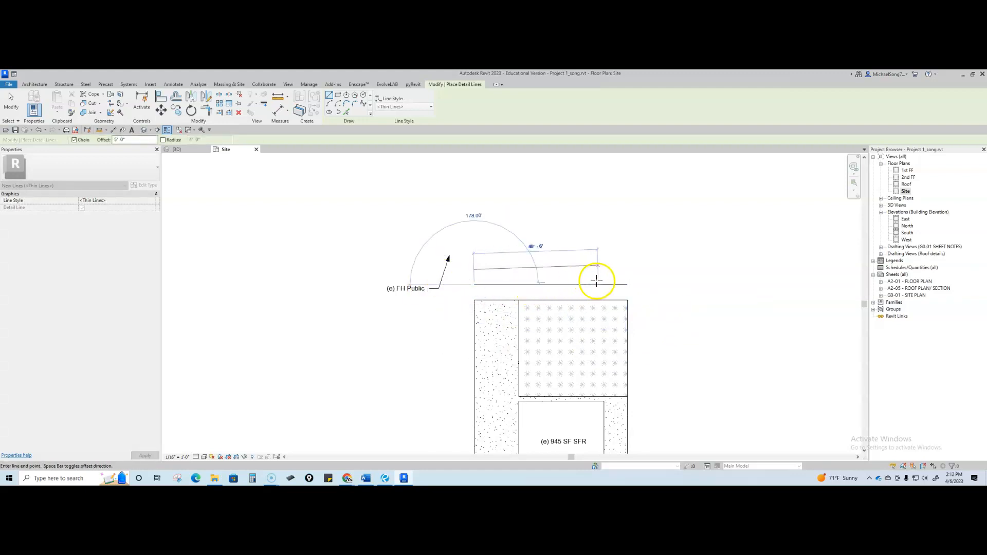
click(629, 285)
key(Escape)
key(Escape)
Step: Draw a vertical and an outward-slanting detail line with no offset between the two parallel lines at their west end
key(l)
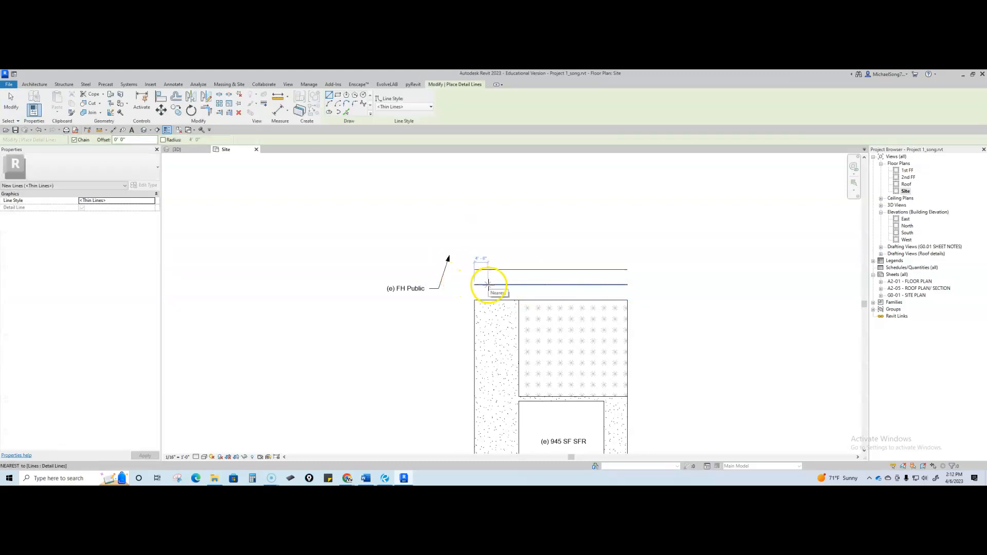
scroll(488, 284, up, 3)
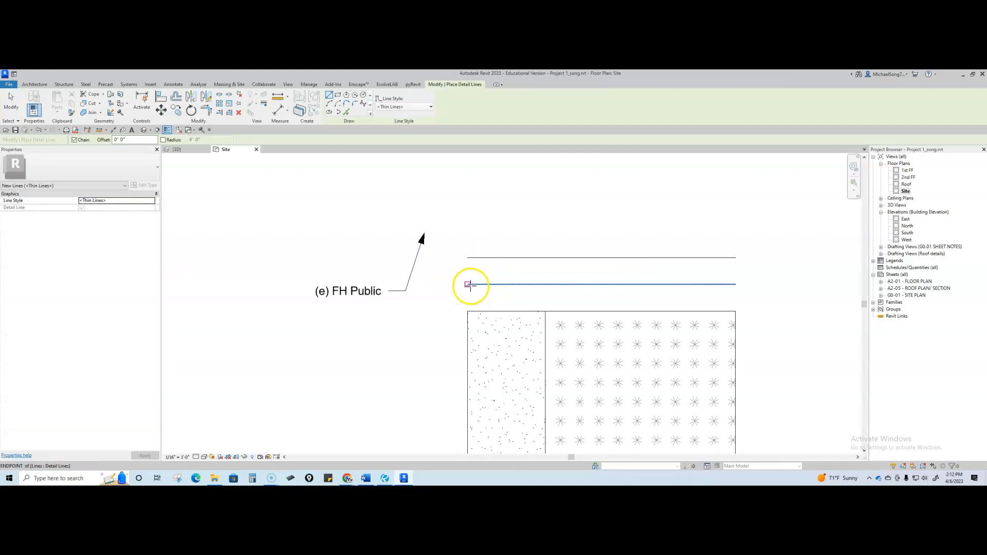
click(470, 285)
click(467, 257)
key(Escape)
click(467, 284)
click(456, 257)
key(Escape)
key(Escape)
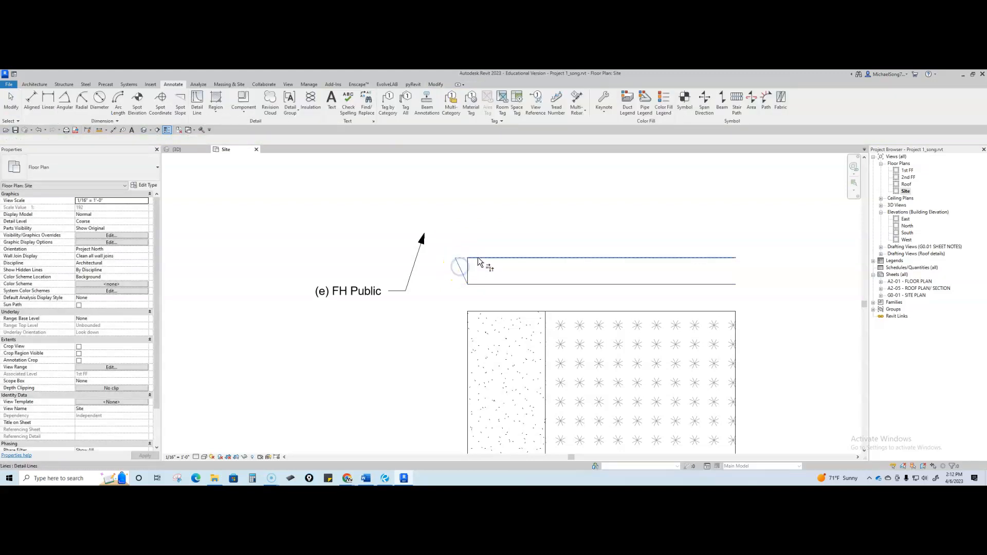
Step: Draw a vertical and an east-slanting detail line between the parallel lines, aligned with the concrete strip's east edge
click(548, 285)
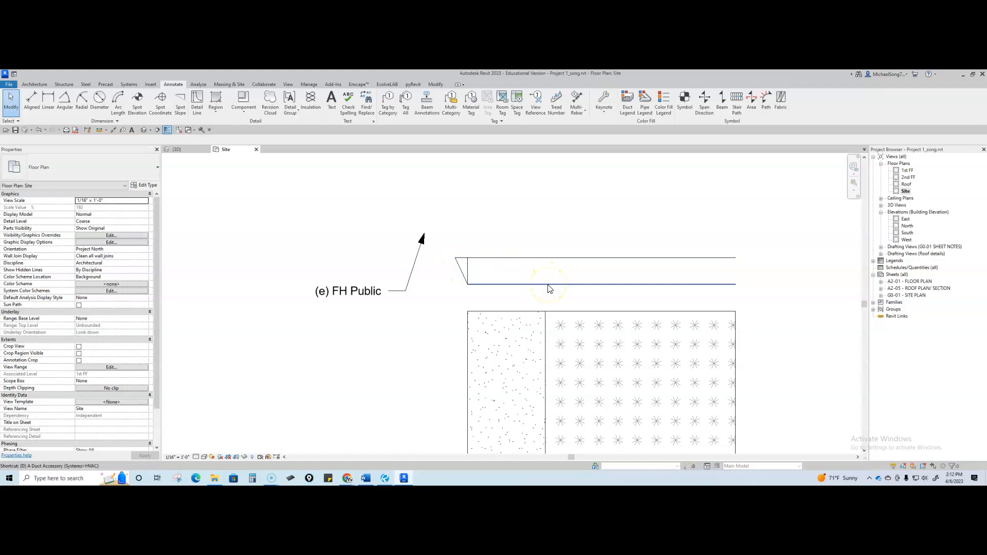
key(l)
click(544, 285)
click(544, 259)
click(544, 285)
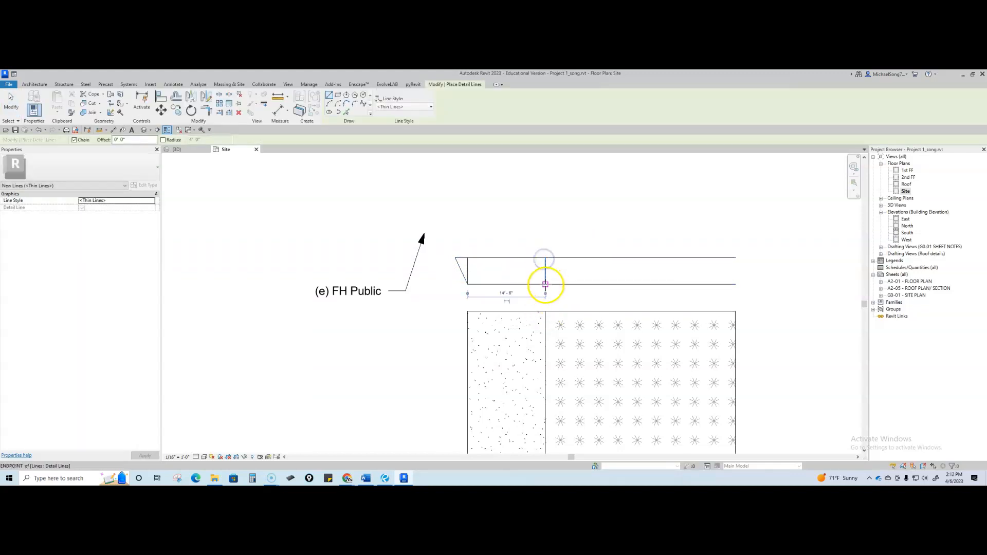
click(559, 258)
key(Escape)
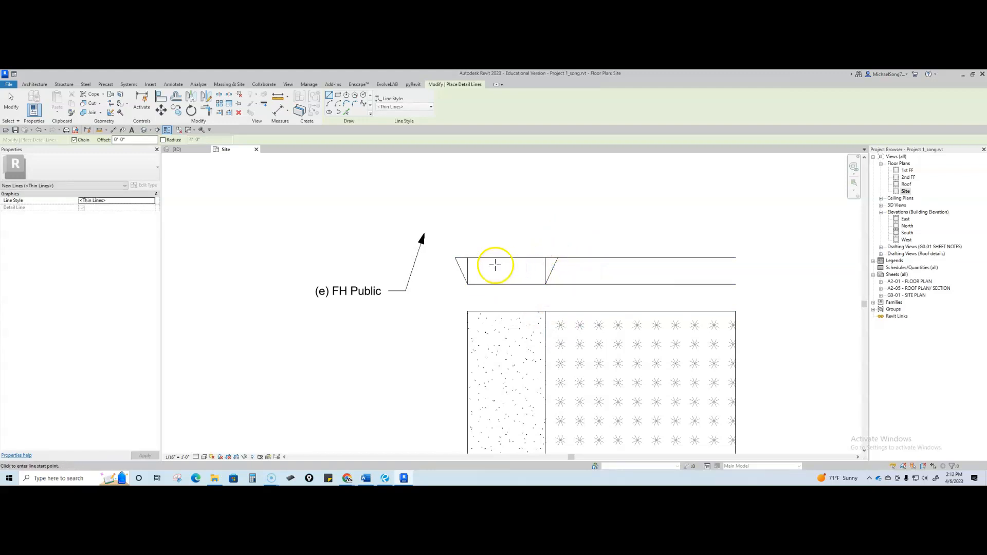
Step: Draw a horizontal detail line slightly north of the upper parallel line, from the west slanted line to the lot's east edge
click(454, 253)
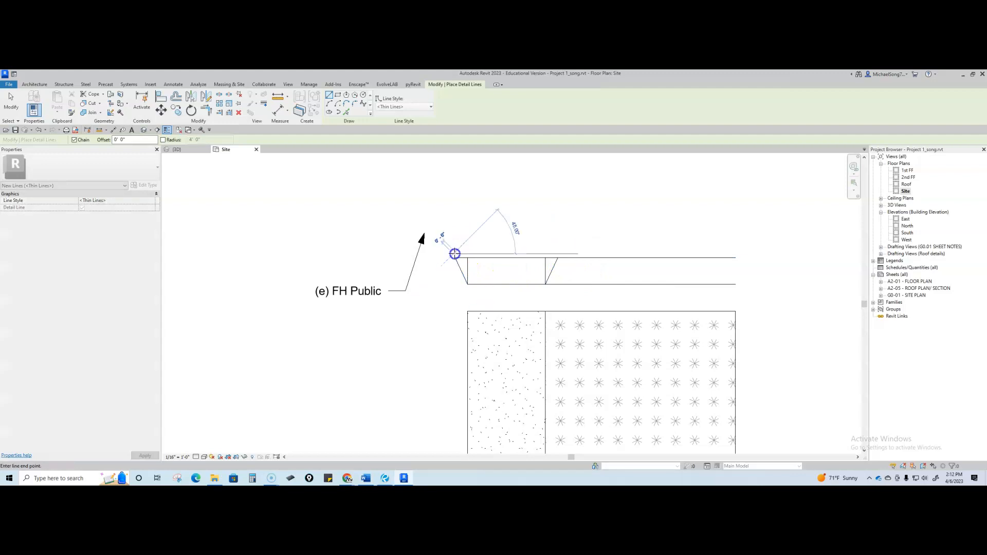
click(734, 251)
key(Escape)
key(Escape)
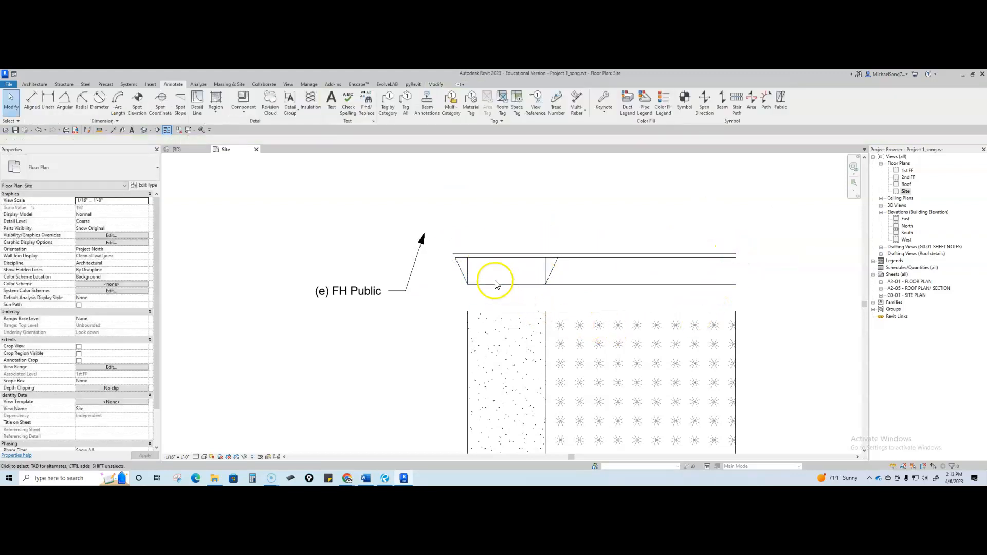
Step: Extend the driveway approach's vertical and slanted lines up to the northernmost line, trimming the west slanted line into a corner with it
scroll(478, 273, up, 2)
click(464, 265)
drag(463, 254, 463, 249)
click(558, 272)
click(566, 265)
drag(566, 254, 566, 248)
click(584, 269)
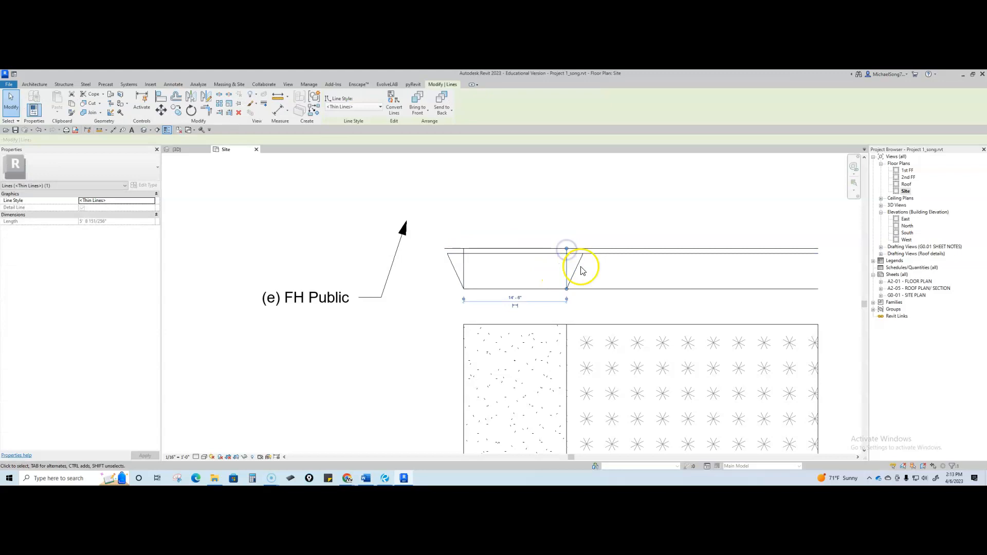
drag(583, 260, 585, 251)
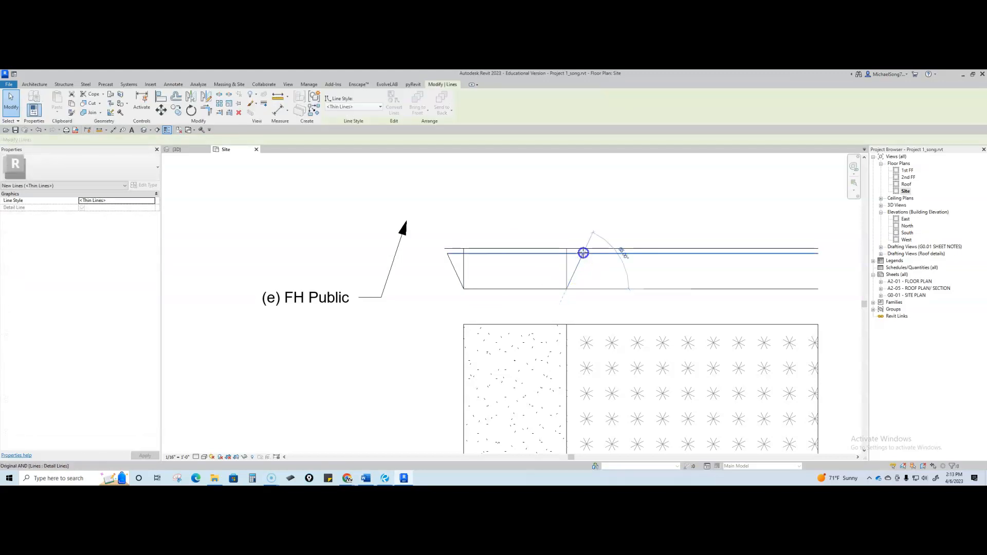
click(445, 266)
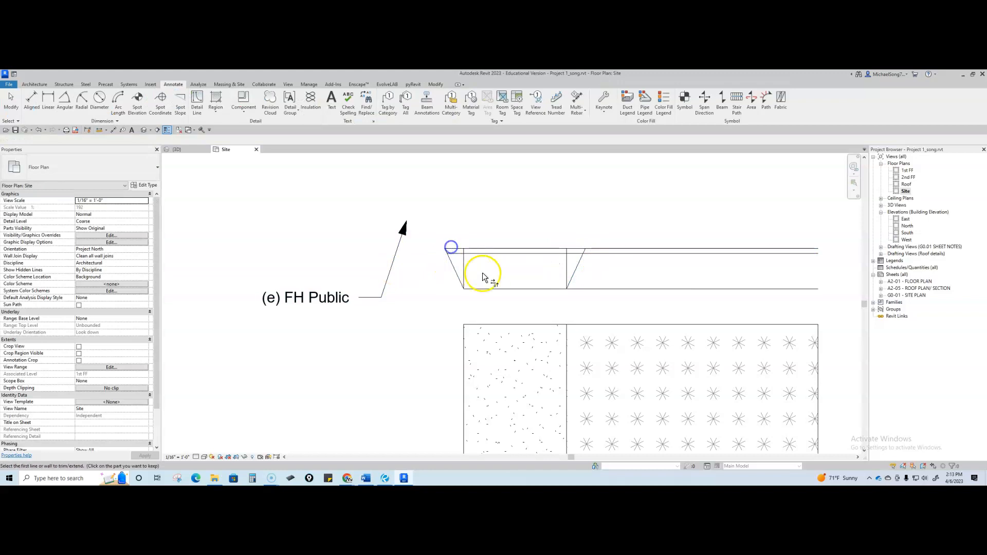
Step: Stretch the west ends of the three horizontal street-side detail lines westward past the driveway approach to a common alignment
scroll(486, 280, down, 1)
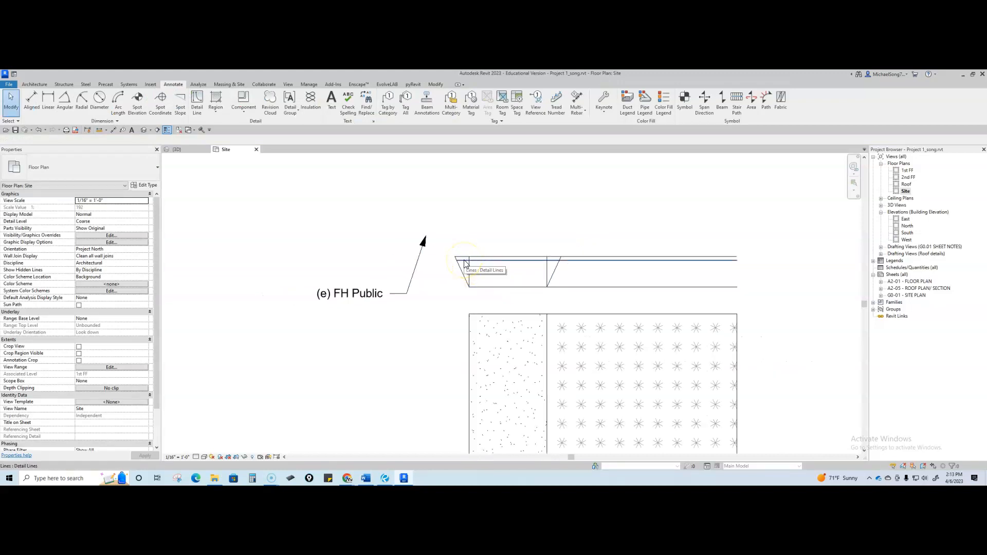
click(465, 263)
drag(457, 260, 445, 288)
key(Escape)
click(470, 256)
key(Escape)
click(482, 287)
key(Escape)
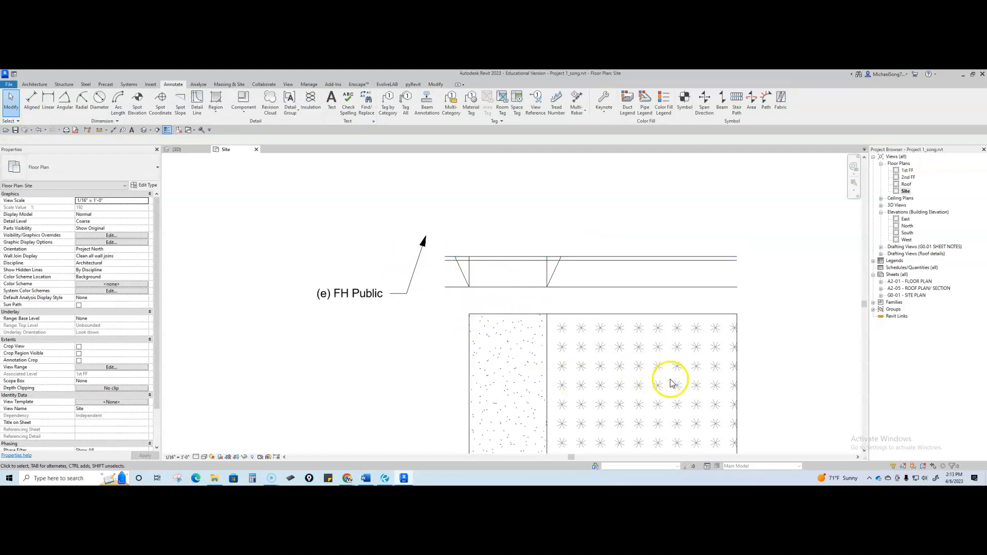
scroll(749, 319, down, 3)
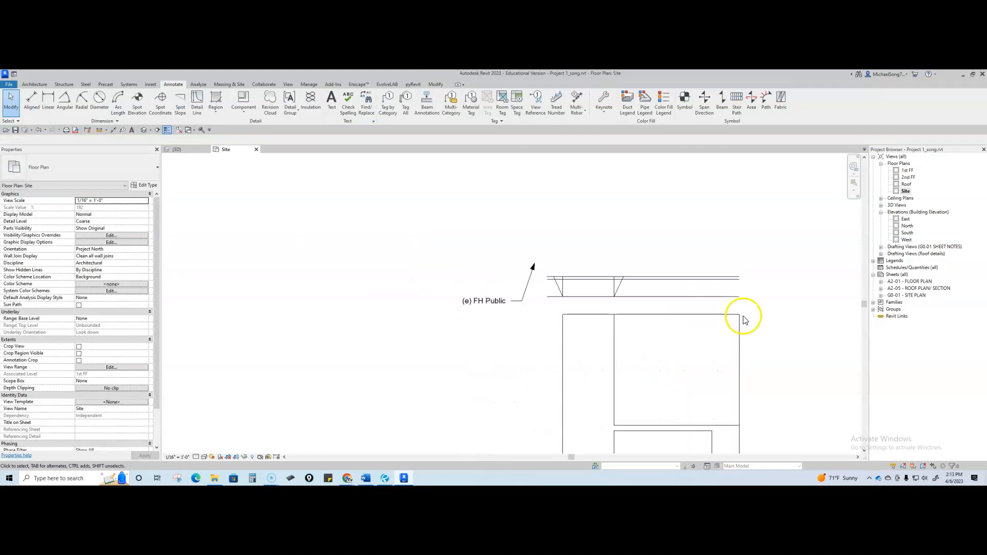
Step: Place a spot elevation showing the actual (selected) elevation on the concrete strip's north end, with its shouldered leader extending west
middle_drag(709, 360, 696, 319)
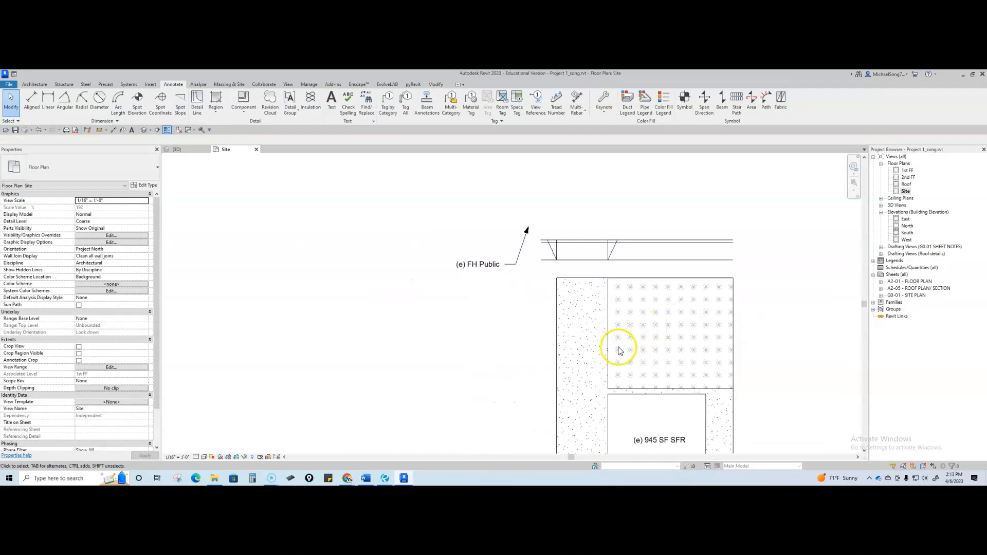
middle_drag(619, 346, 562, 292)
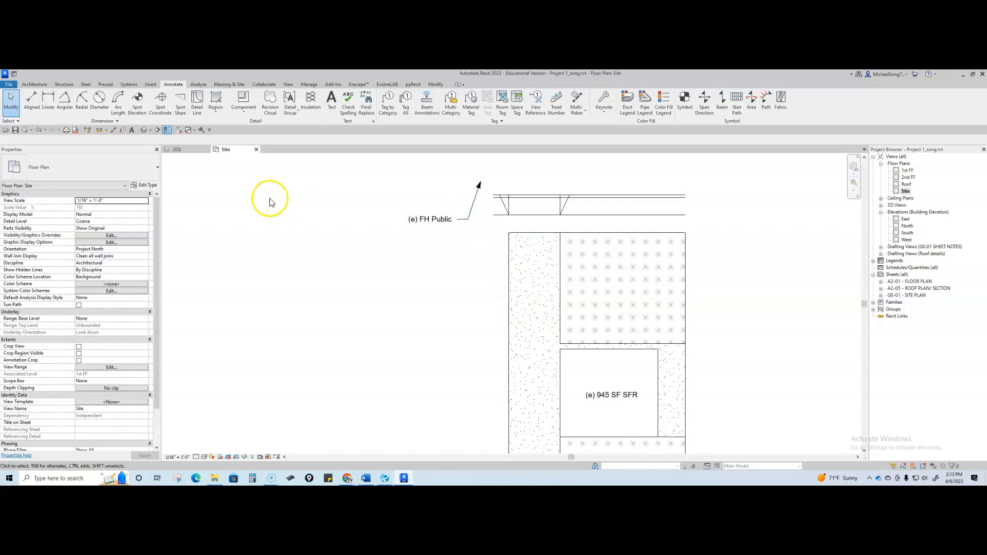
click(137, 99)
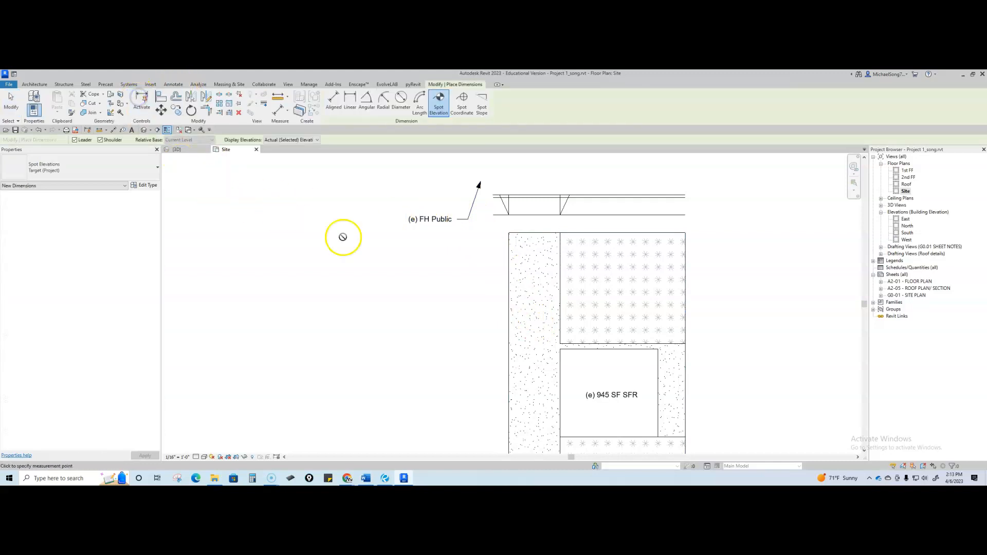
scroll(537, 271, up, 1)
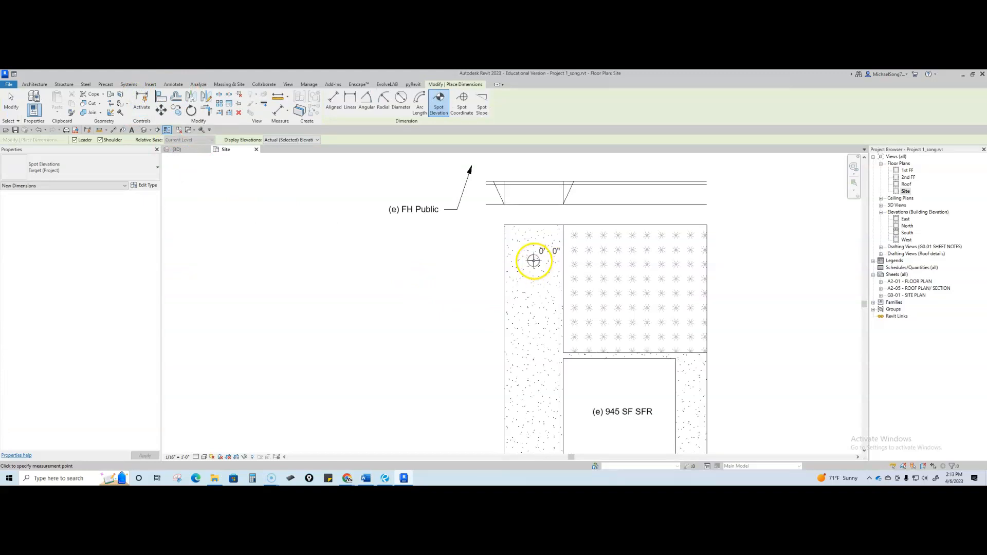
click(534, 260)
click(526, 247)
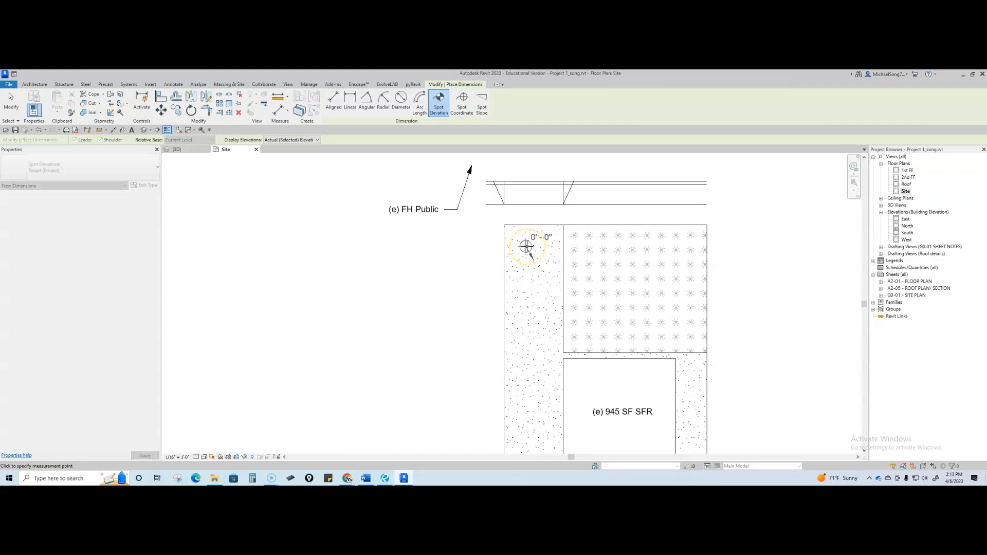
key(Escape)
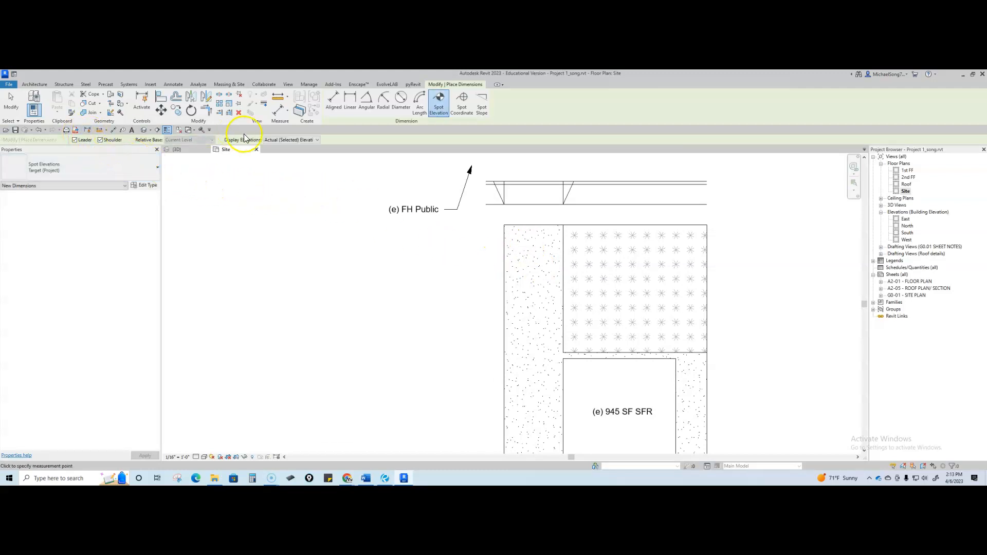
click(294, 140)
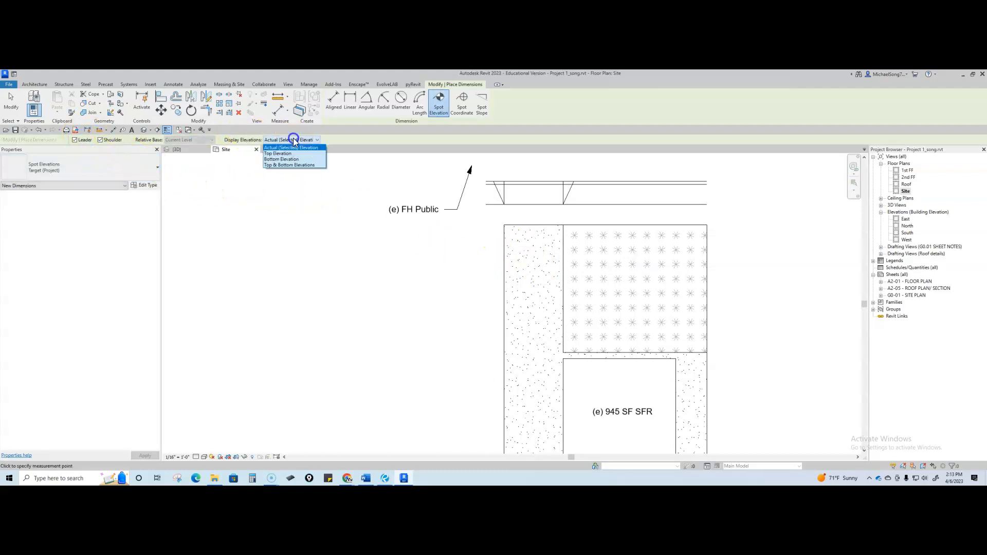
click(297, 148)
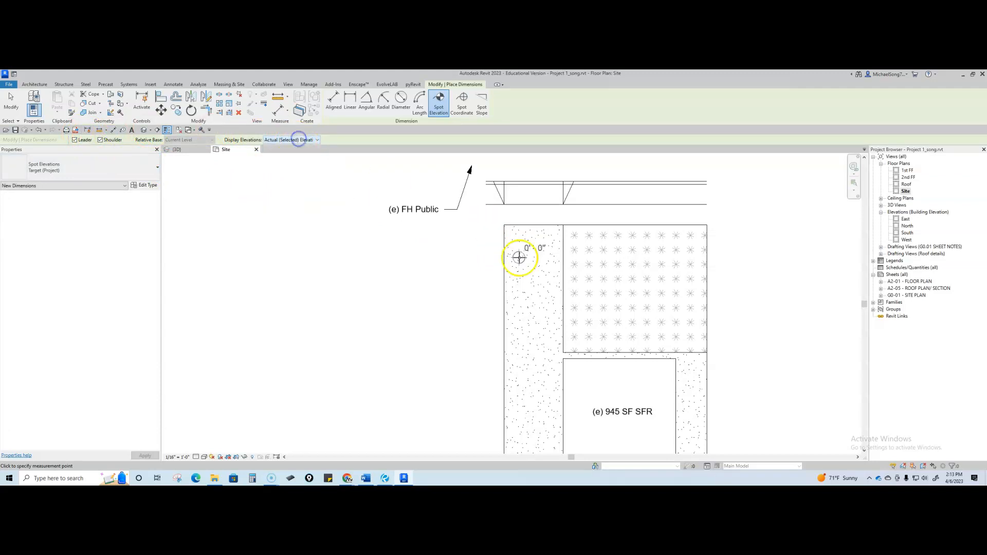
click(530, 280)
click(523, 265)
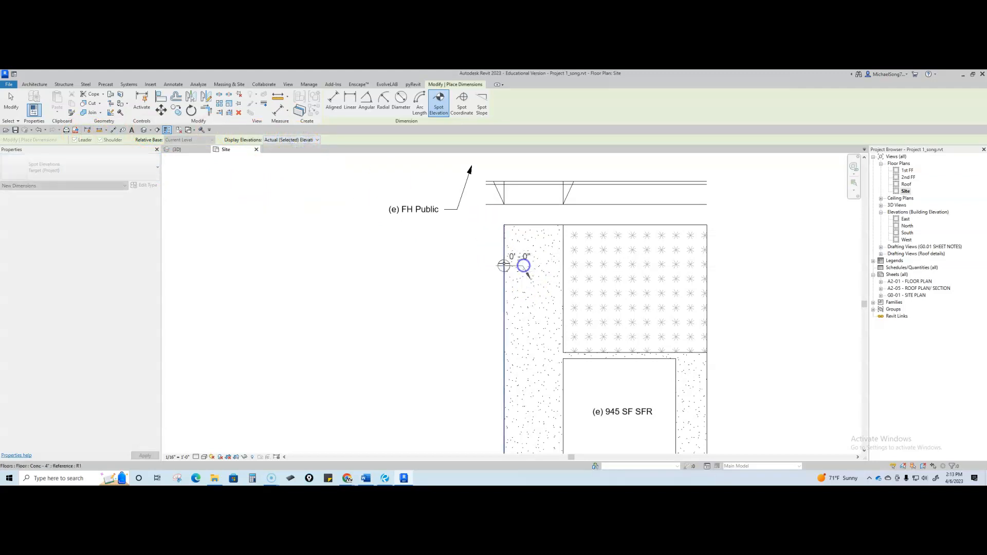
click(484, 266)
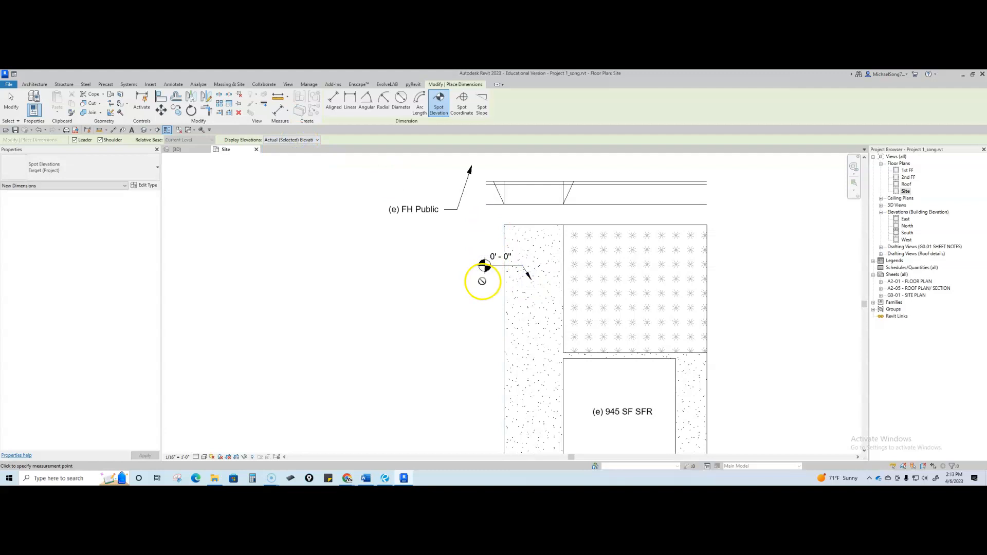
key(Escape)
key(Escape)
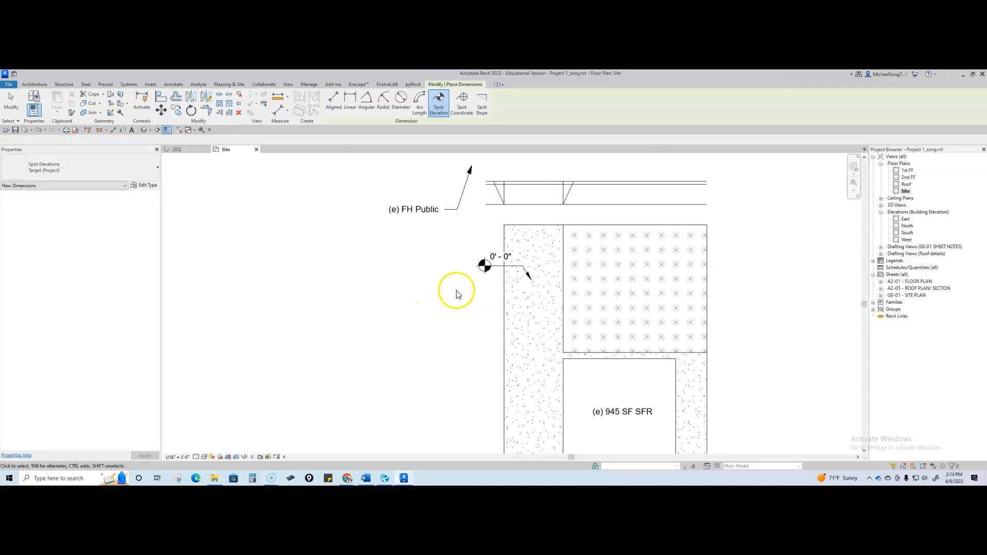
Step: Change the spot elevation on the concrete strip to the Target (Relative) type
click(486, 271)
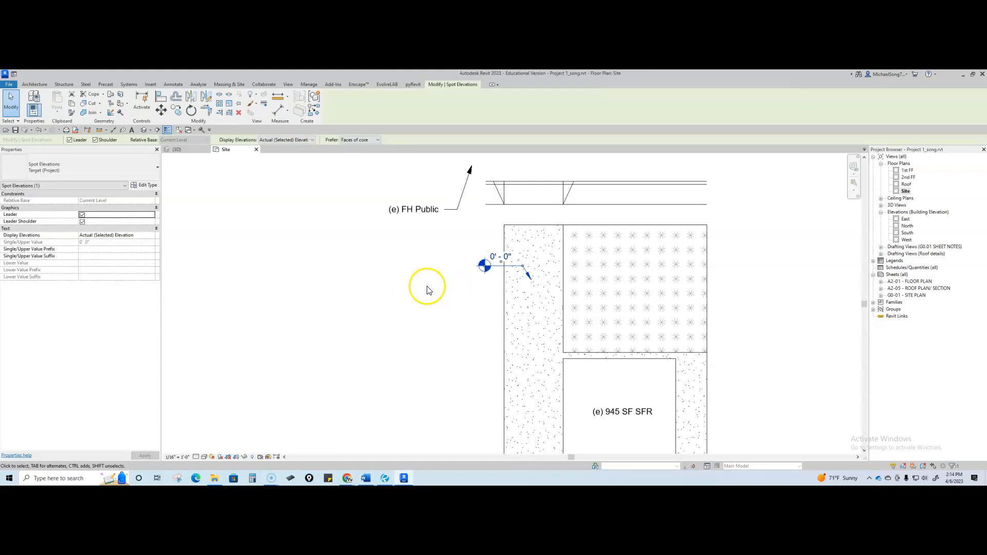
click(137, 168)
click(79, 272)
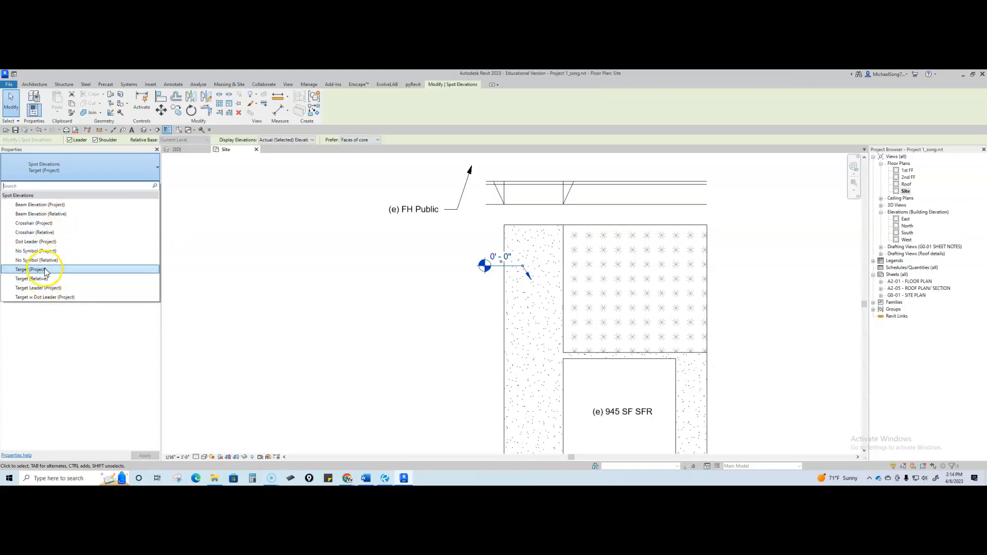
click(31, 279)
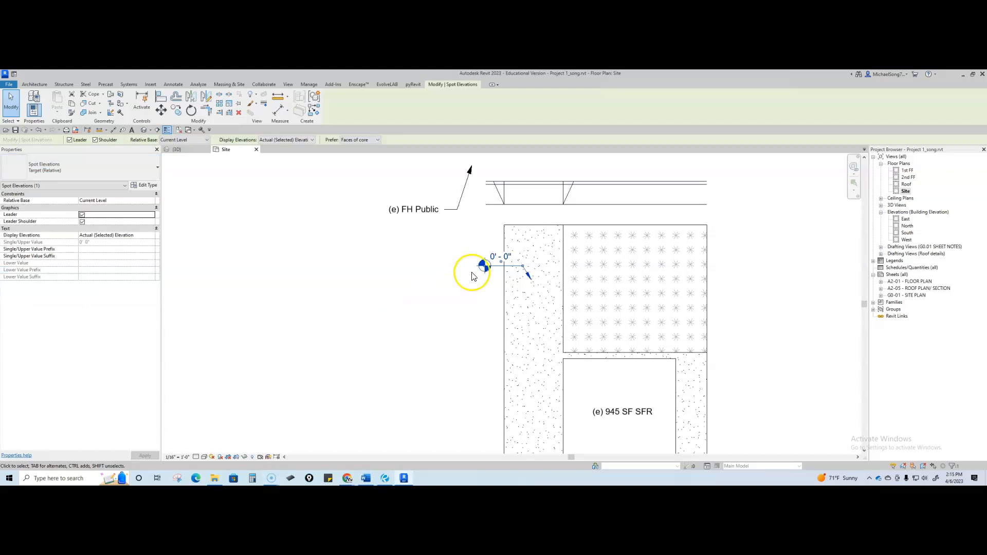
click(81, 165)
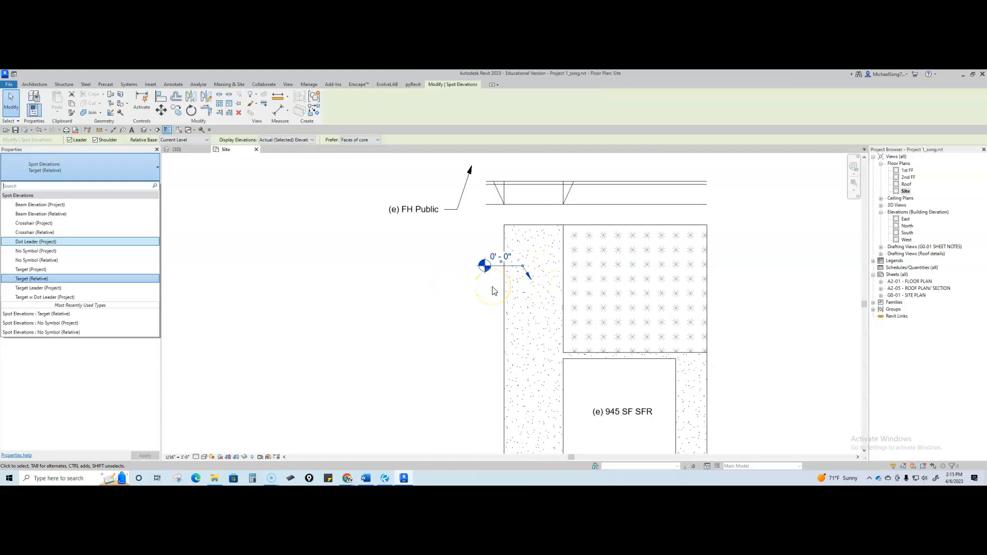
key(Escape)
key(Escape)
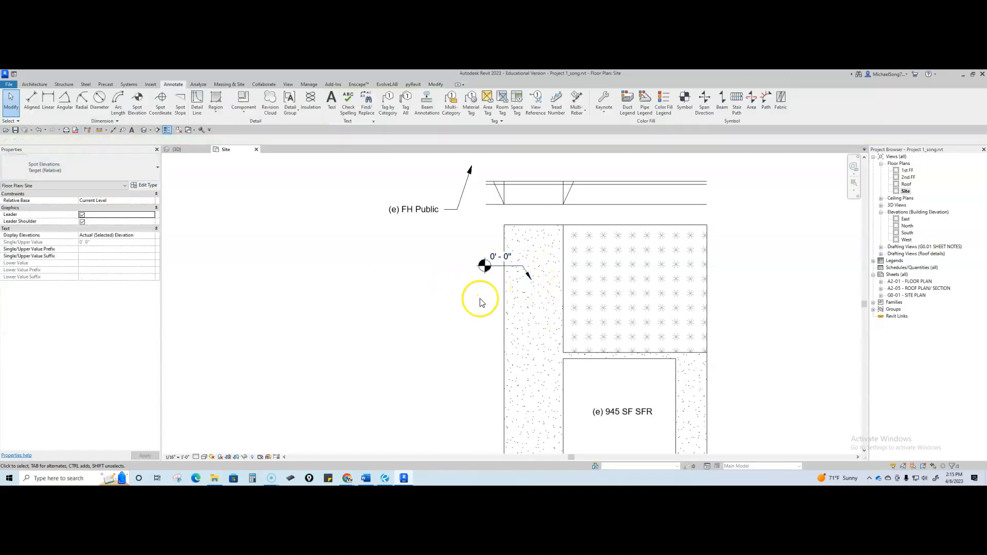
Step: Shift the spot elevation's target symbol and value farther west, clear of the concrete strip
scroll(480, 297, down, 5)
middle_drag(446, 368, 463, 289)
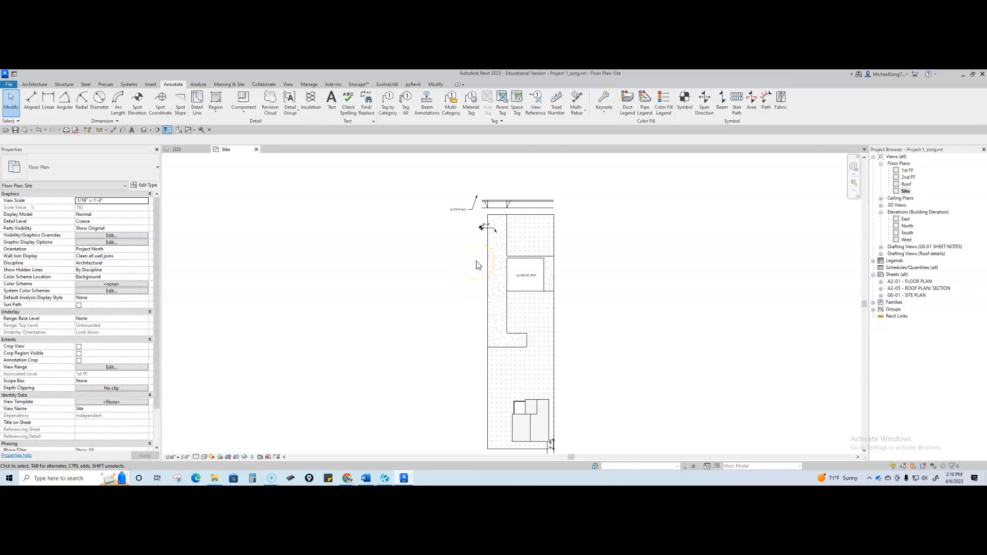
scroll(474, 244, up, 6)
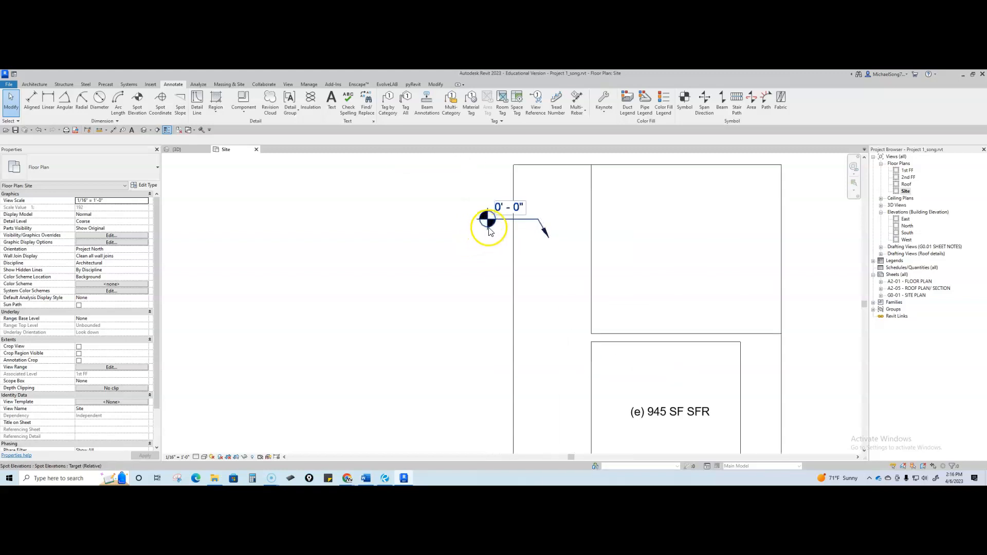
middle_drag(494, 245, 493, 264)
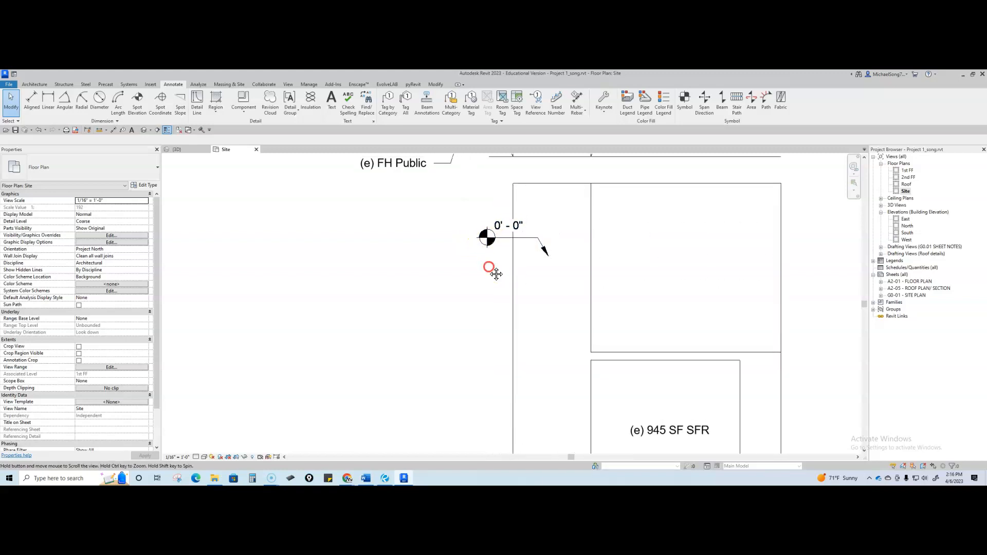
click(501, 243)
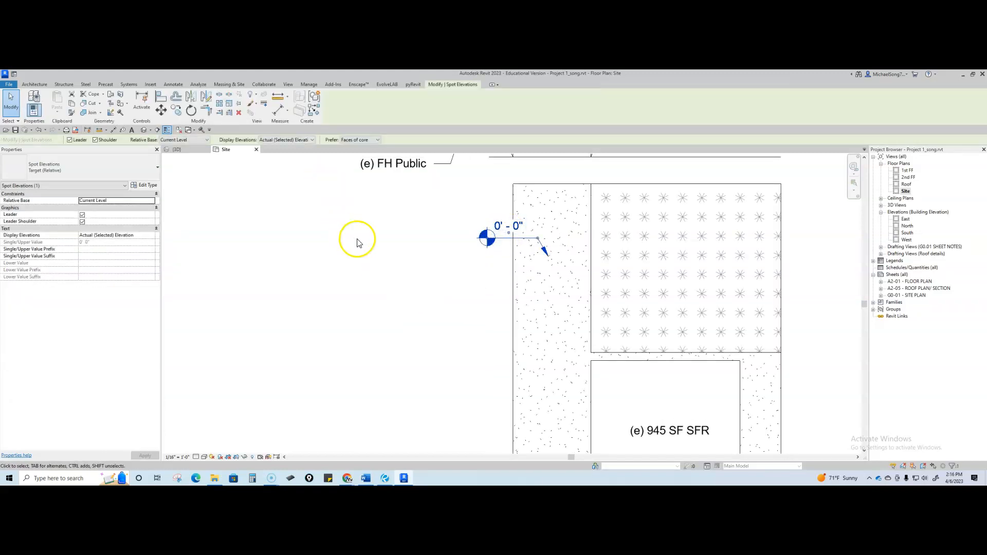
middle_drag(504, 282, 473, 289)
drag(455, 250, 438, 250)
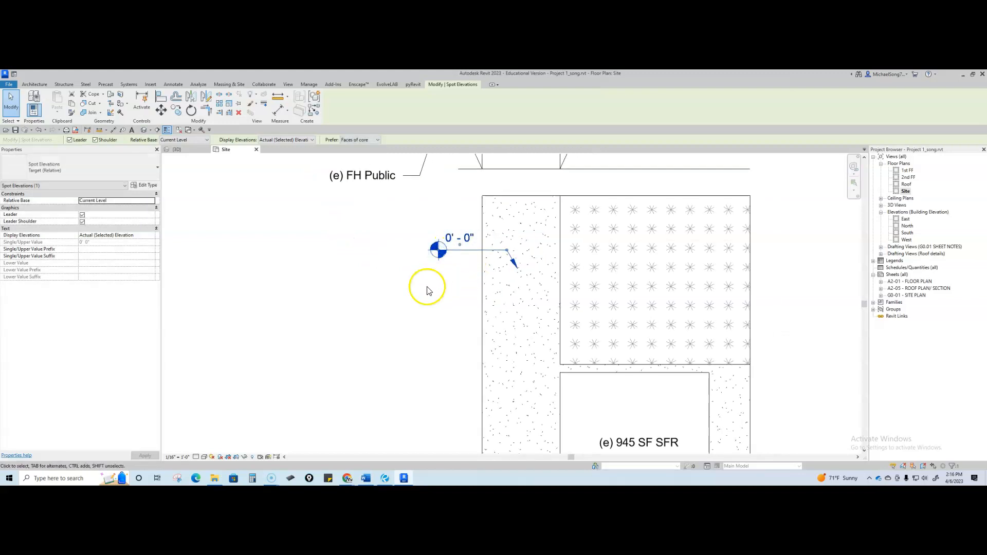
click(447, 289)
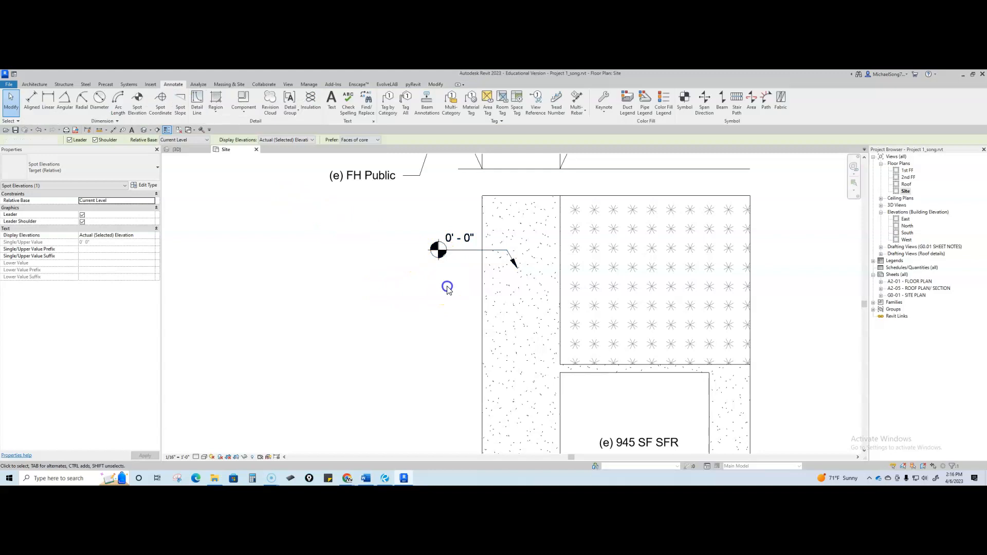
Step: Set the leader arrowhead of the Target (Relative) spot elevation type to a filled dot
click(454, 252)
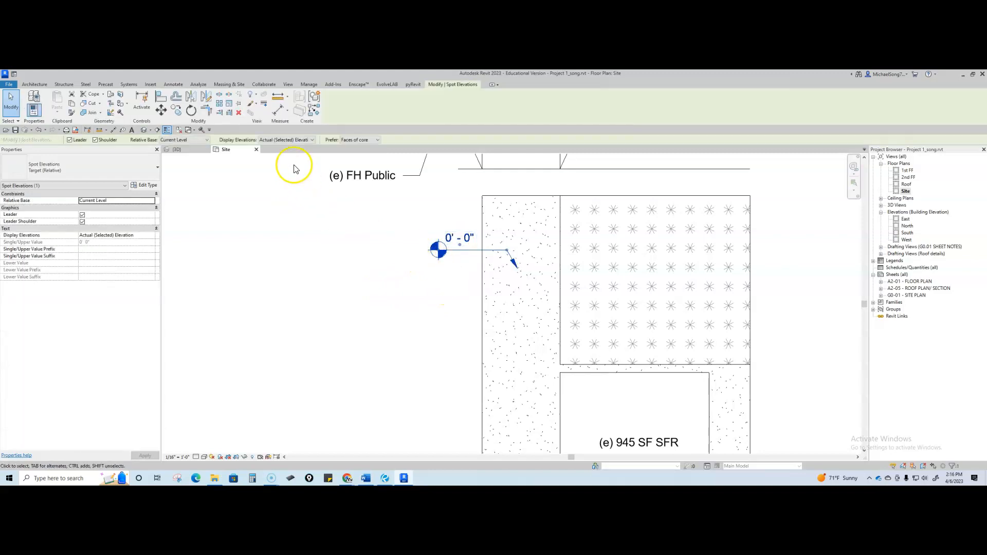
click(289, 229)
click(445, 257)
click(145, 186)
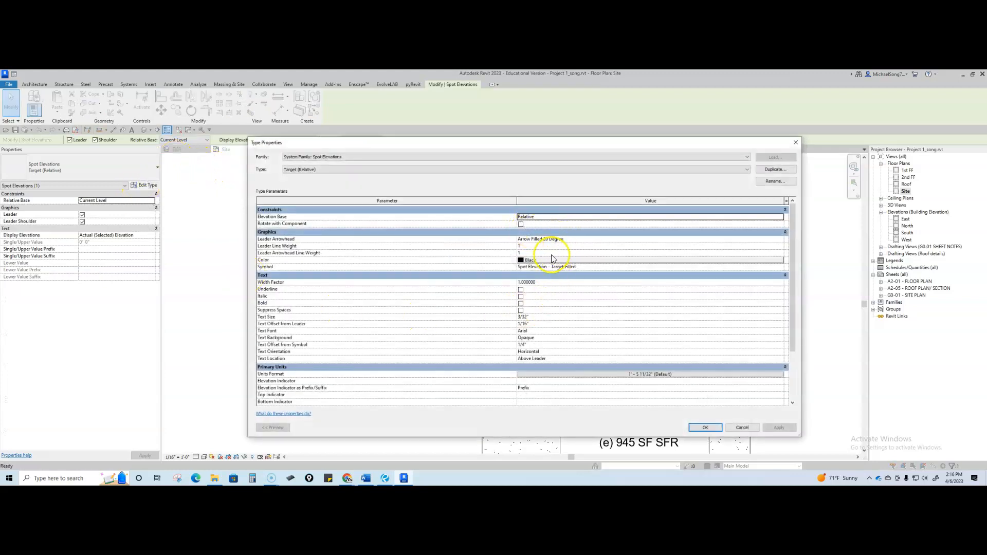
click(554, 240)
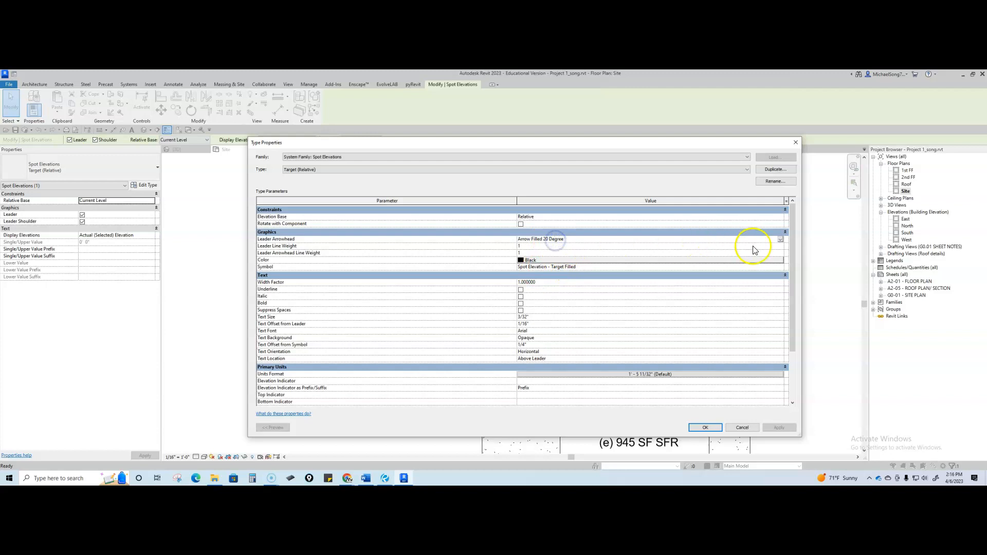
click(780, 240)
scroll(572, 266, down, 1)
scroll(570, 266, down, 2)
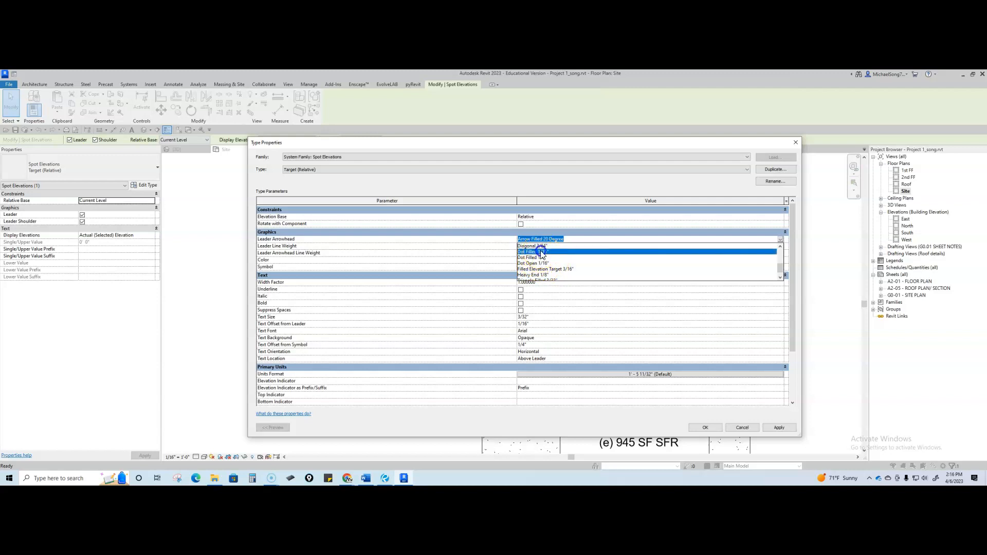
click(538, 251)
click(703, 427)
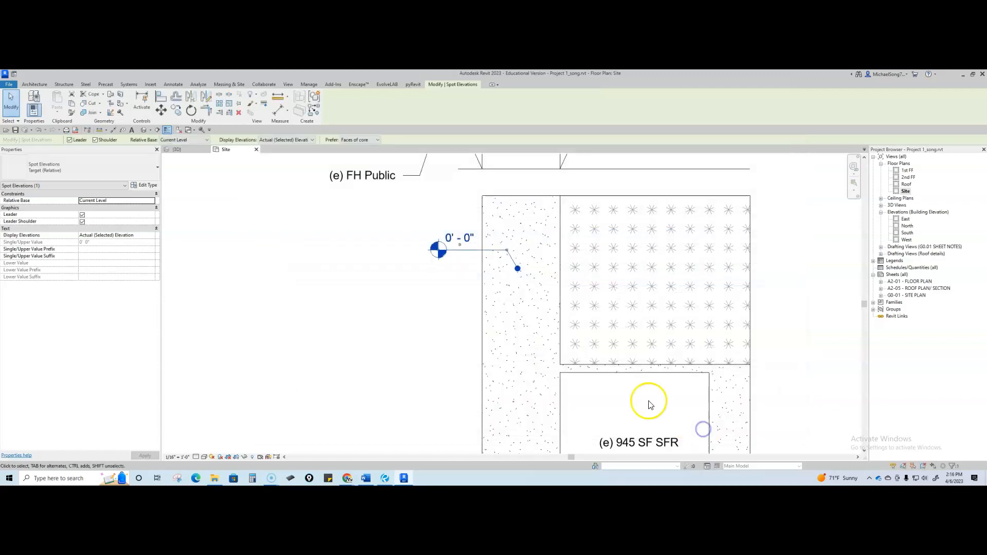
click(419, 287)
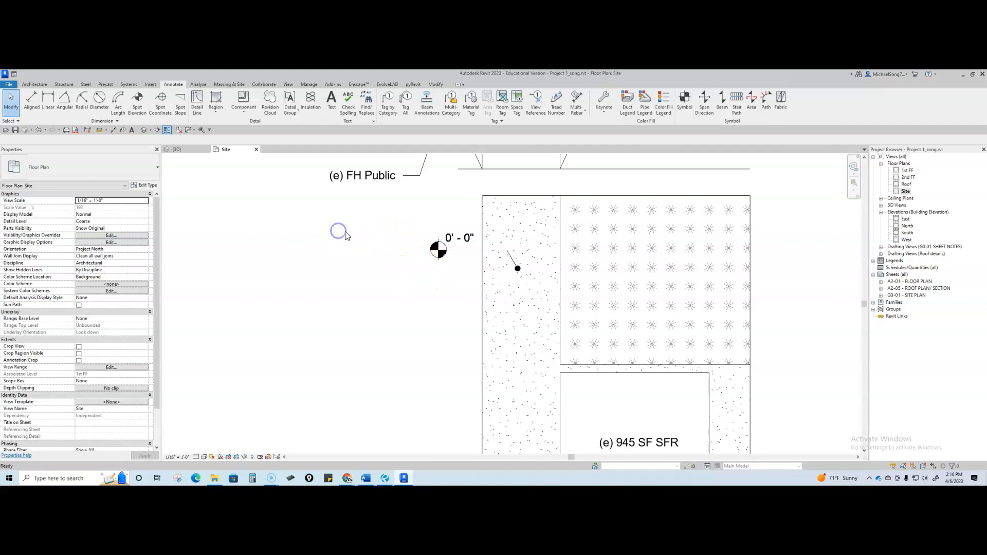
Step: Add a text note without a leader reading 1239.5 just northwest of the spot elevation
click(331, 99)
click(332, 96)
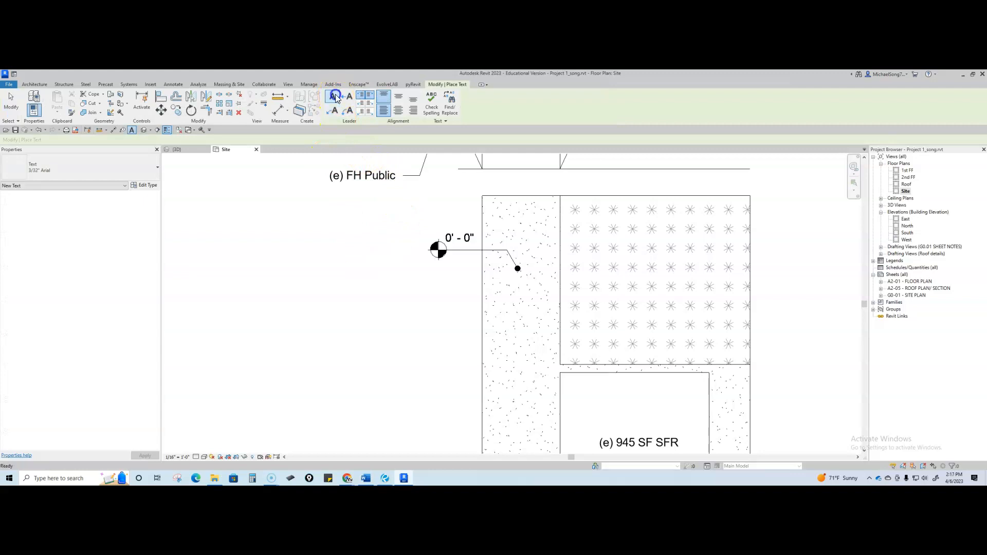
click(408, 212)
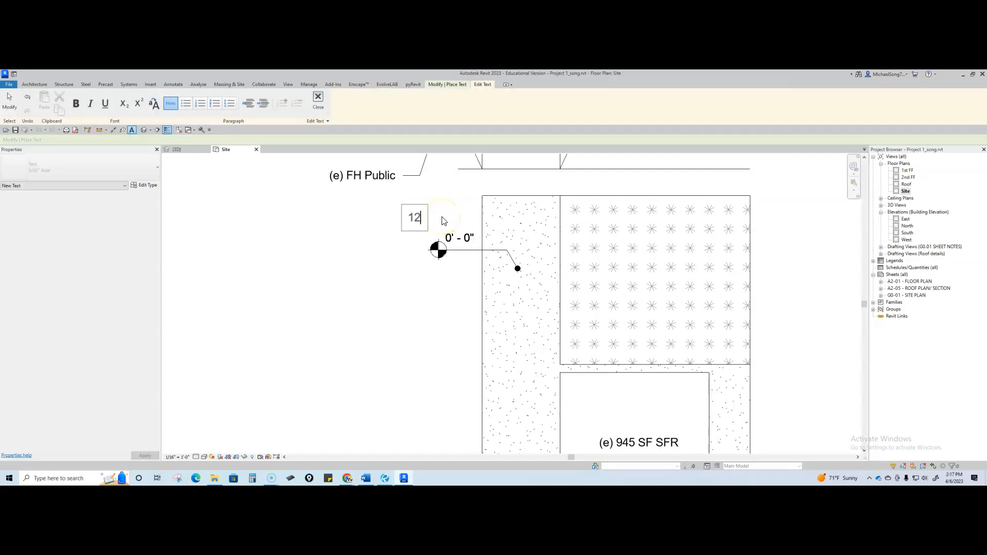
text(1239.5)
click(382, 275)
key(Escape)
Step: Move the 1239.5 note onto the spot elevation's value to cover it, leaving the target symbol and leader in place
drag(420, 220, 402, 300)
click(461, 312)
click(458, 238)
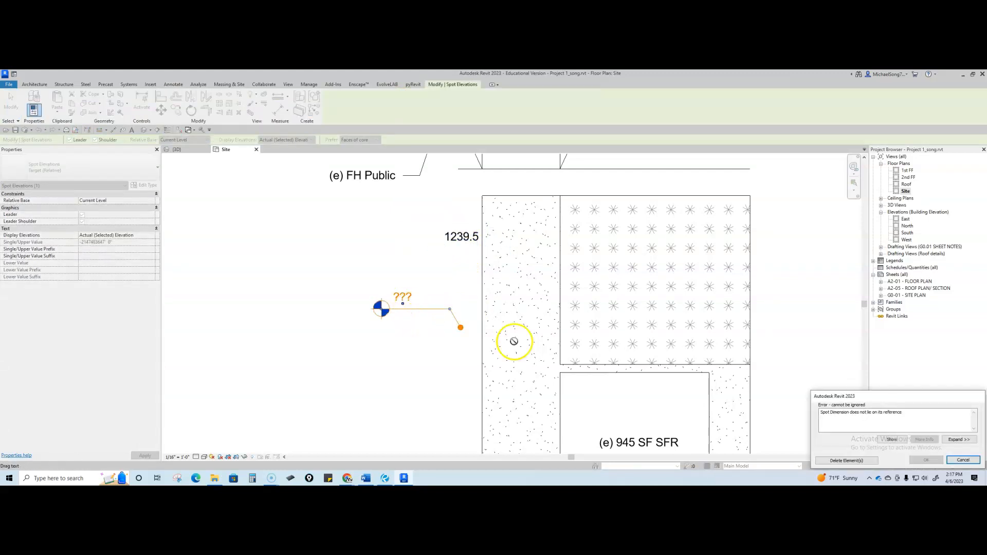
click(957, 458)
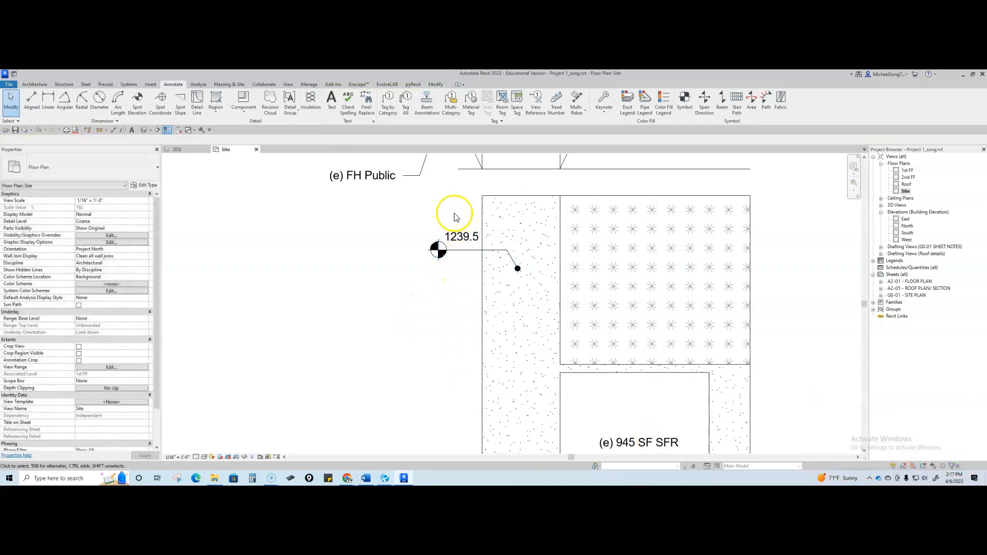
scroll(454, 217, up, 2)
middle_drag(433, 350, 409, 288)
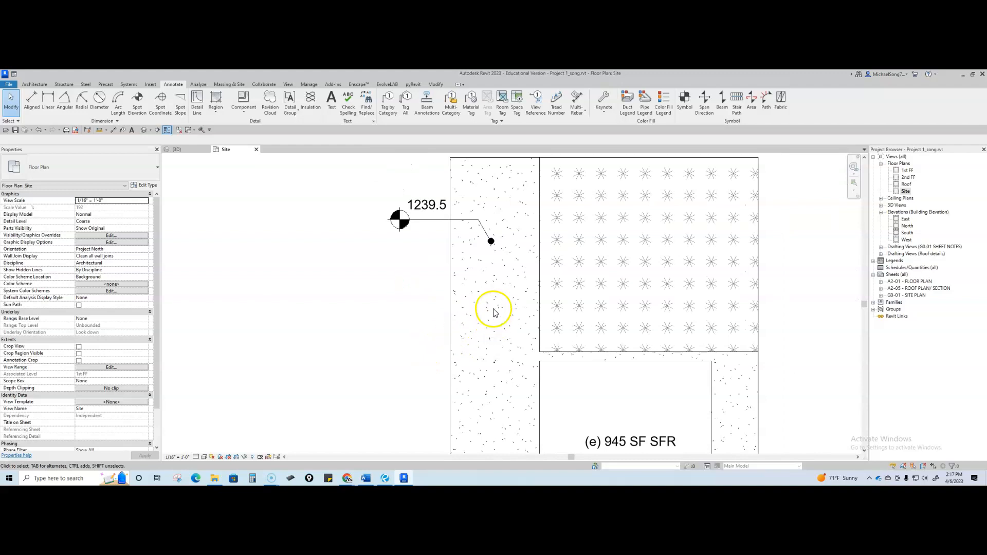
scroll(489, 319, down, 3)
middle_drag(480, 339, 462, 308)
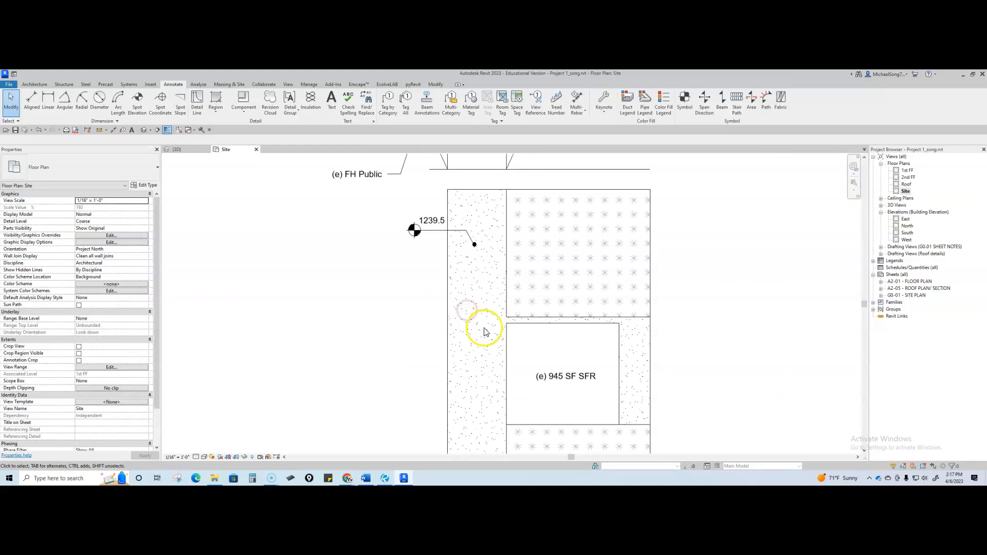
scroll(484, 332, down, 2)
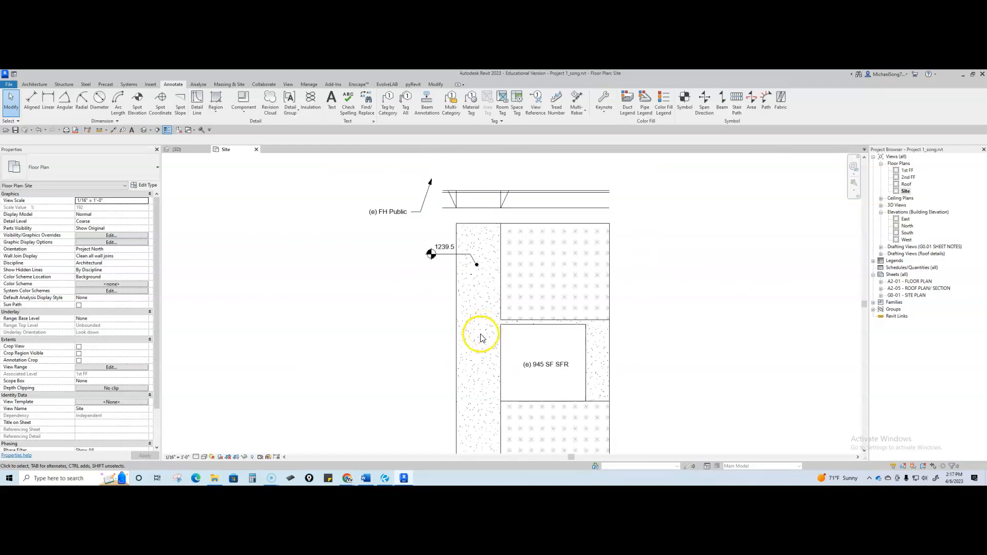
scroll(481, 339, down, 3)
middle_drag(535, 293, 533, 257)
middle_drag(457, 361, 459, 336)
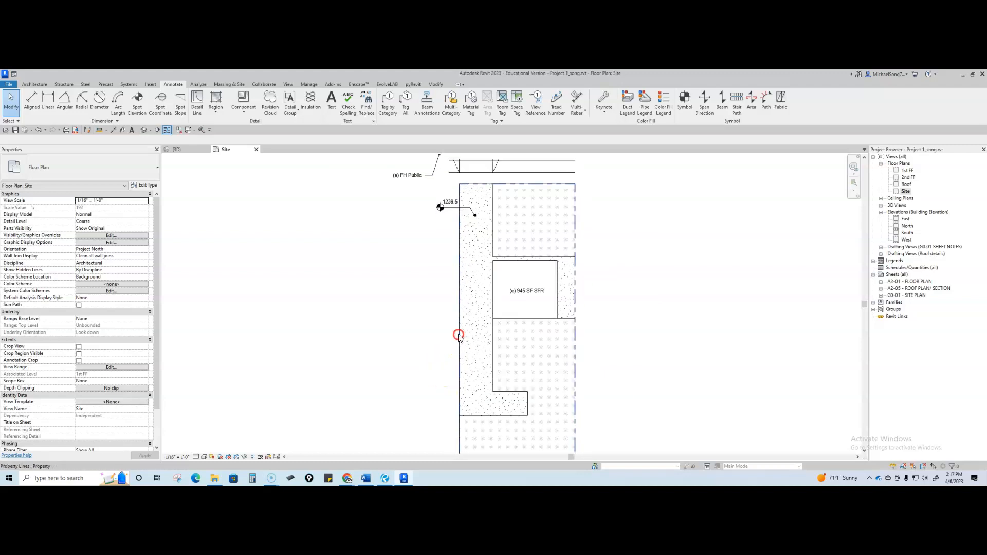
click(137, 101)
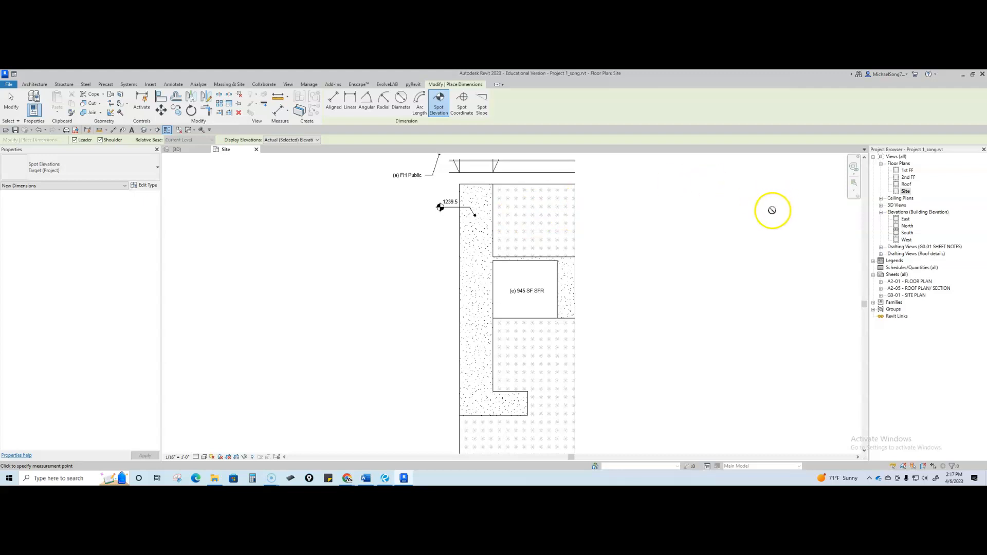
key(Escape)
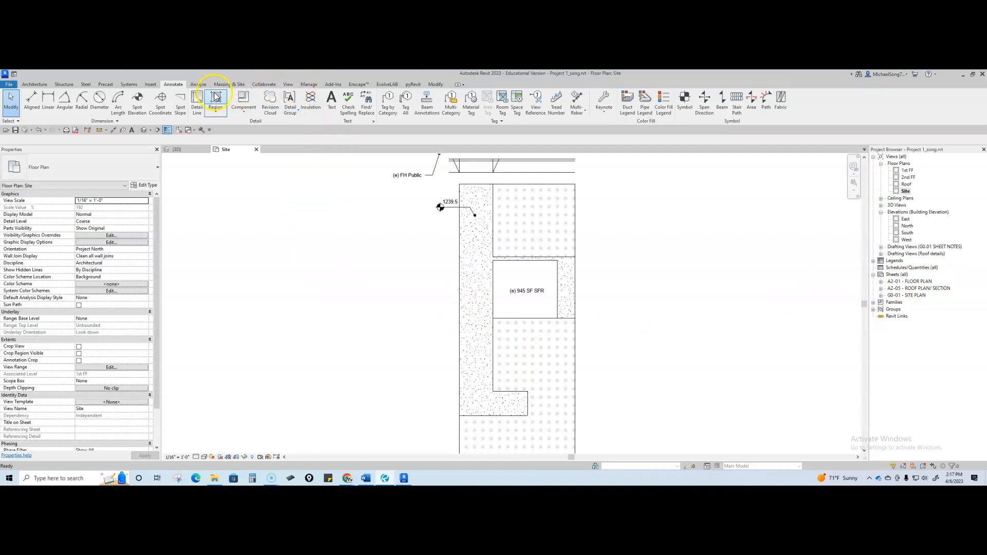
Step: Try a small detail-line circle just west of the concrete strip, below the spot elevation, and delete it
click(197, 102)
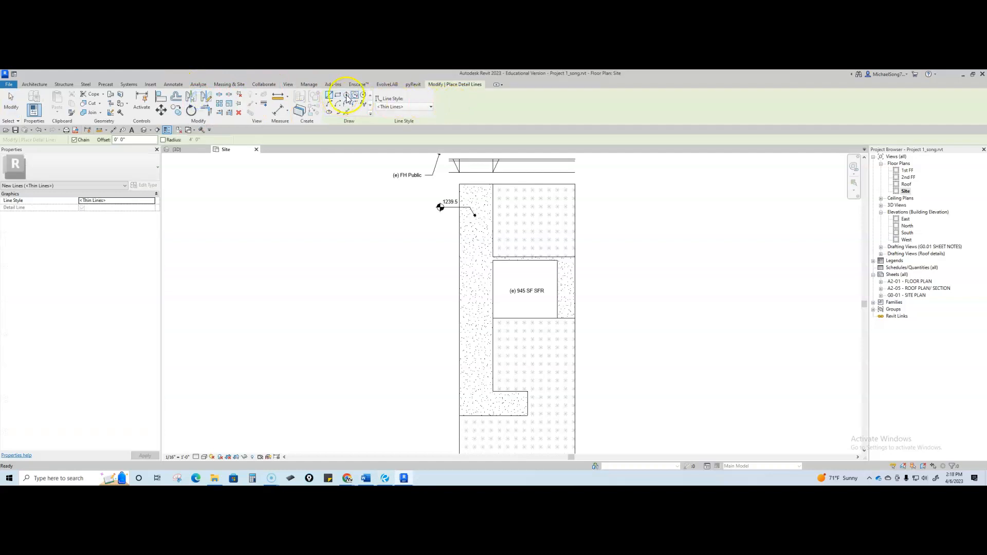
click(363, 96)
click(435, 263)
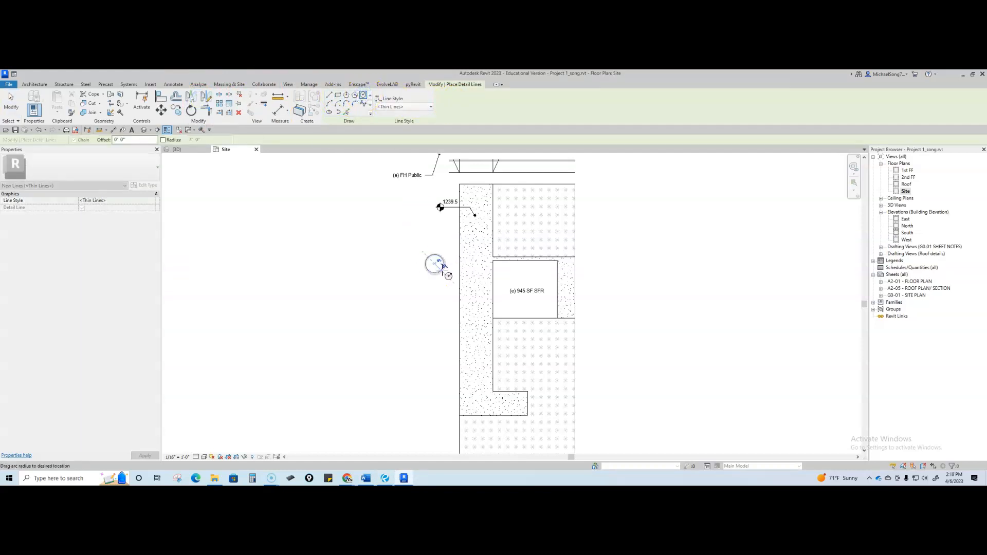
click(442, 270)
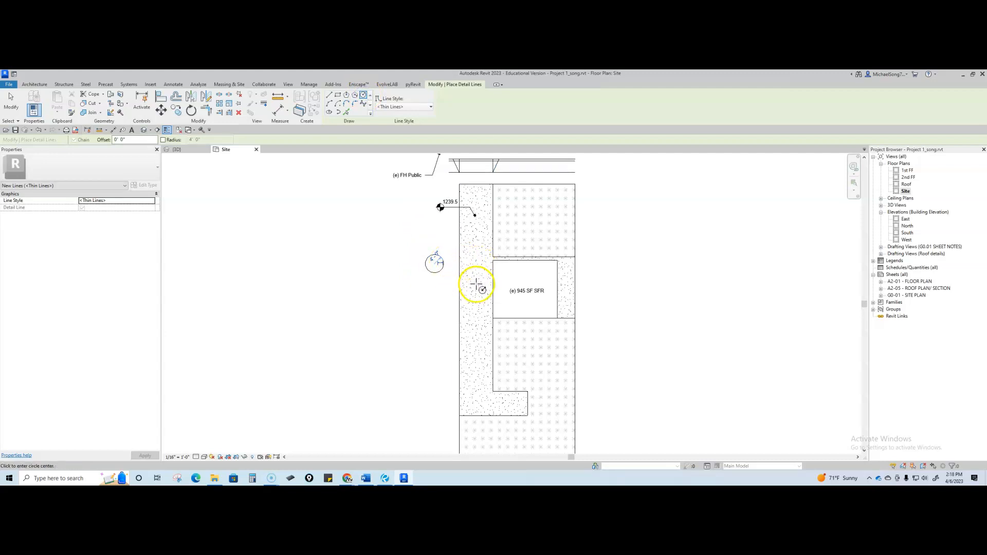
key(Escape)
key(Escape)
click(438, 273)
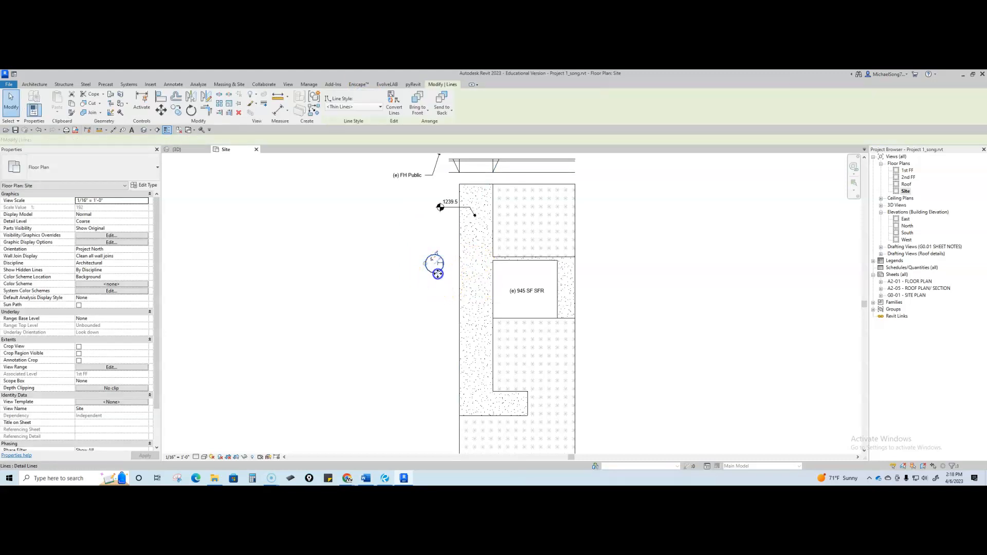
key(Delete)
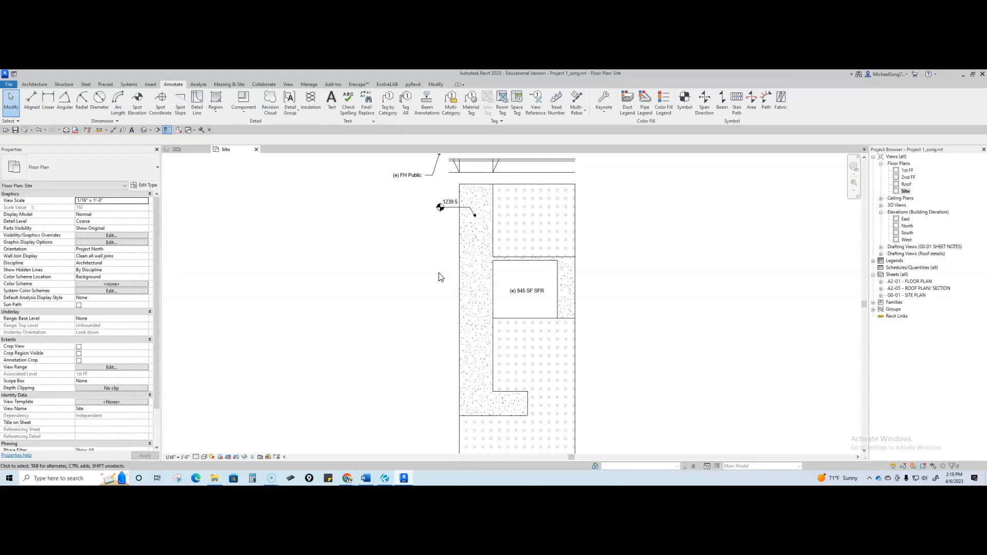
Step: Move the vertical setback dimension at the new building's southeast corner farther east, outside the property line
scroll(478, 281, down, 1)
middle_drag(490, 327, 524, 321)
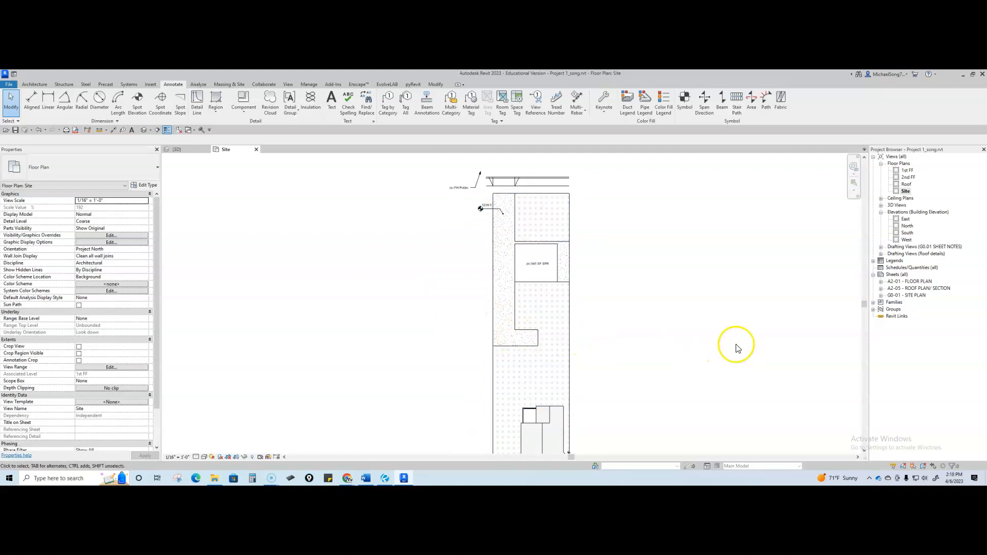
scroll(733, 346, down, 1)
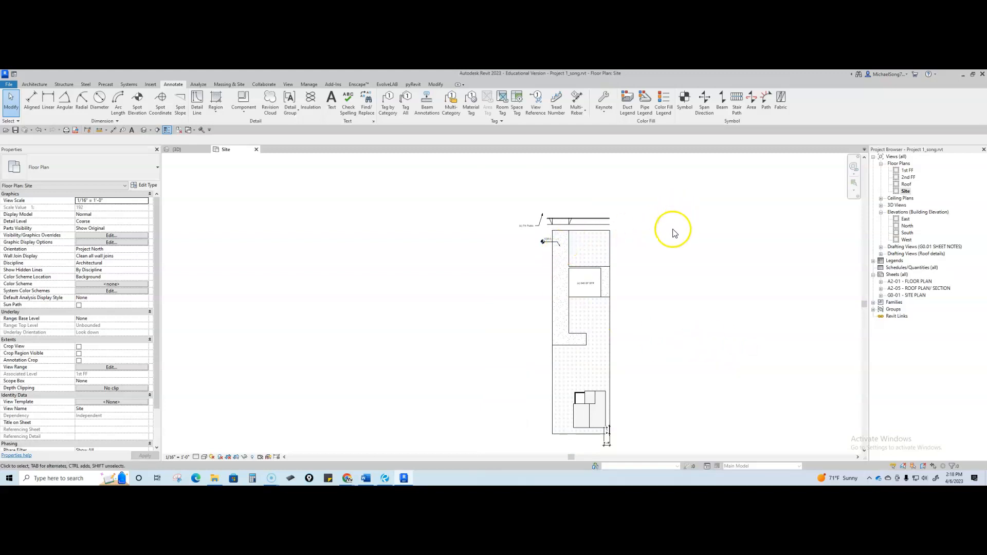
middle_drag(636, 341, 624, 284)
scroll(577, 375, up, 3)
middle_drag(570, 379, 569, 327)
scroll(570, 328, up, 3)
drag(623, 316, 659, 317)
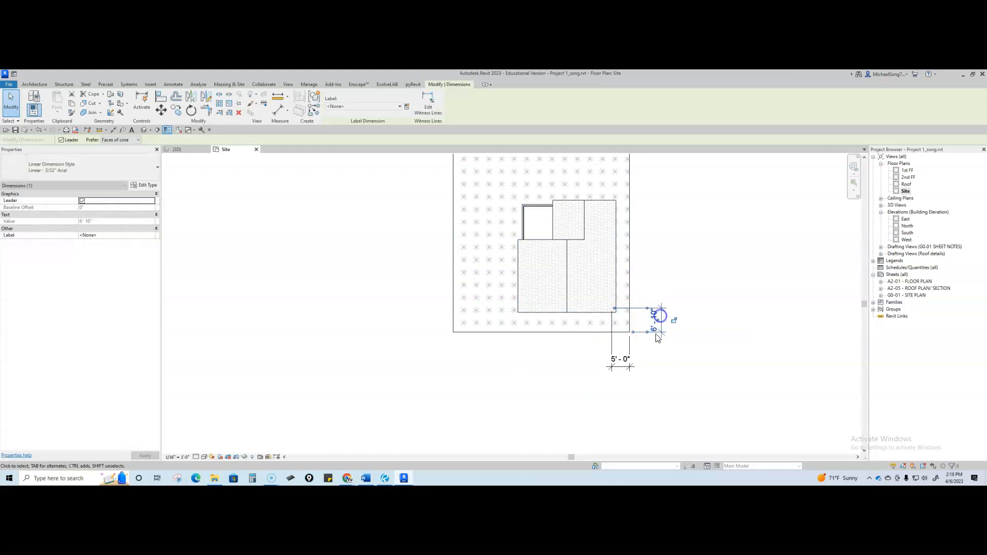
scroll(652, 351, down, 1)
mouse_move(653, 349)
middle_down()
mouse_move(690, 315)
mouse_move(646, 373)
mouse_move(653, 380)
middle_up()
click(647, 338)
Step: Extend the horizontal setback dimension below the new building with witness lines at its west roof reference and the west property line
scroll(650, 339, up, 3)
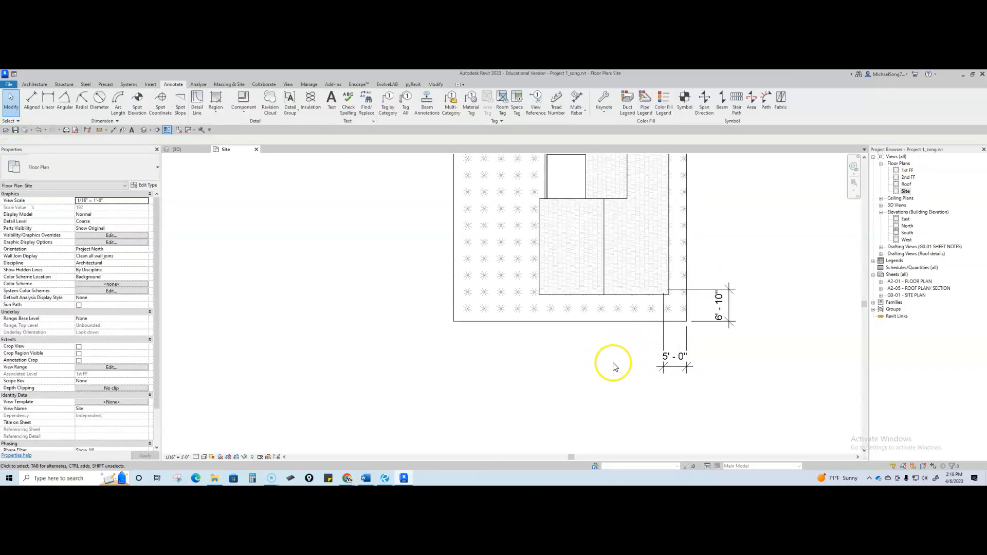
click(662, 341)
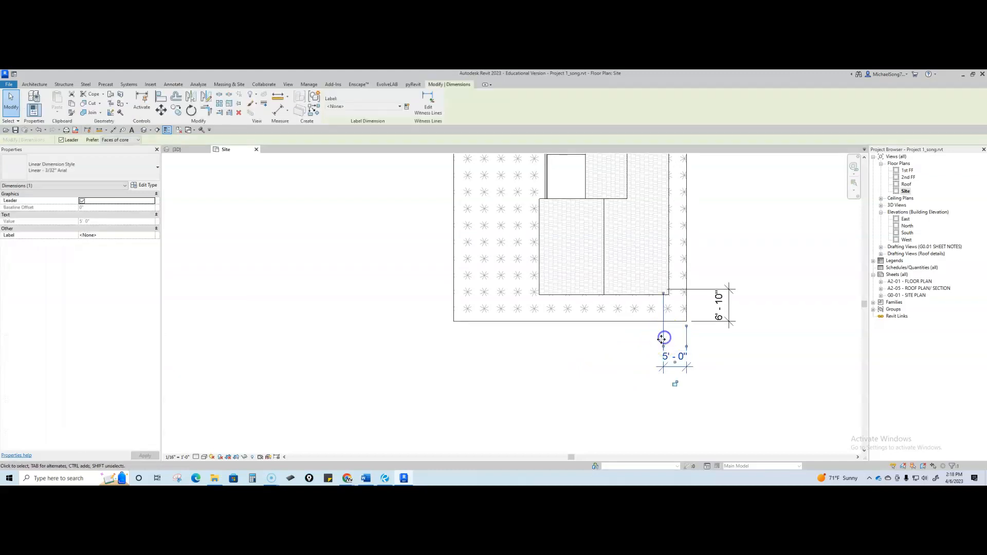
click(420, 108)
scroll(536, 273, up, 2)
click(548, 283)
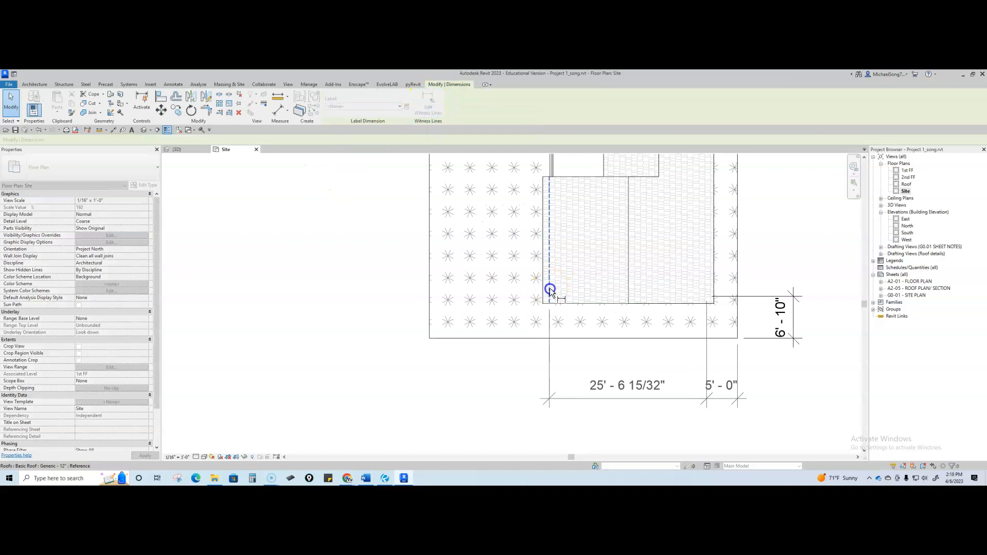
click(430, 314)
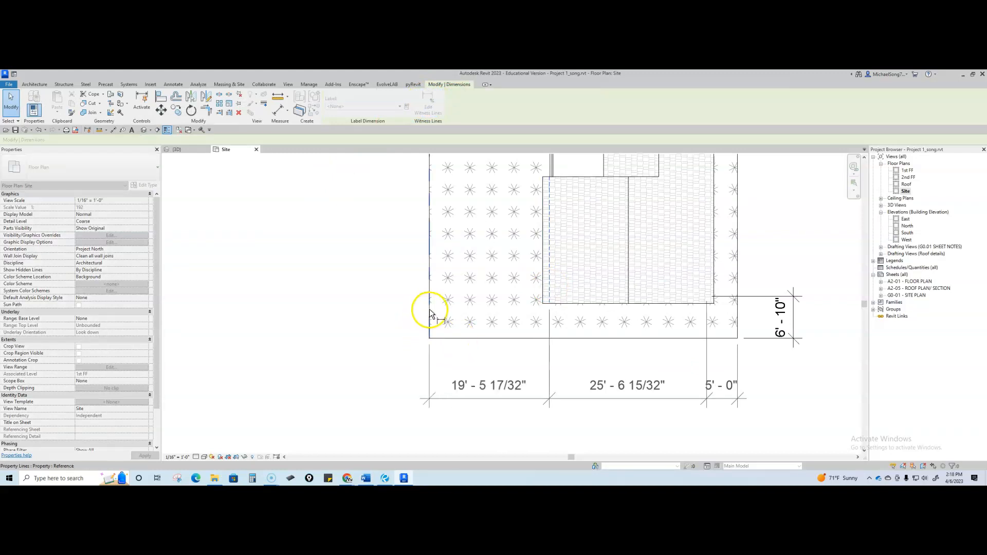
click(485, 366)
Step: Edit the vertical setback dimension's witness lines to add the roof reference at the new building's north side
scroll(536, 362, down, 4)
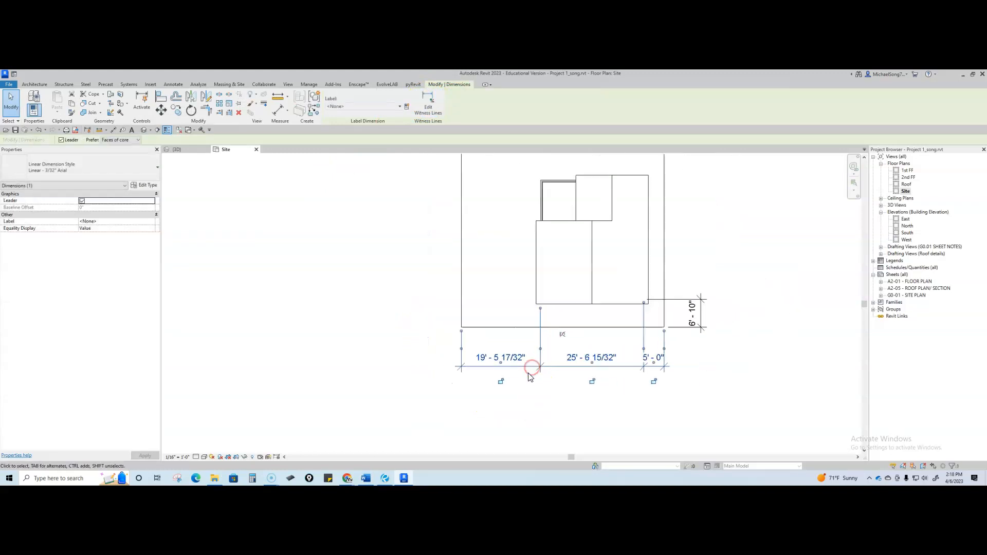
middle_drag(553, 334, 534, 408)
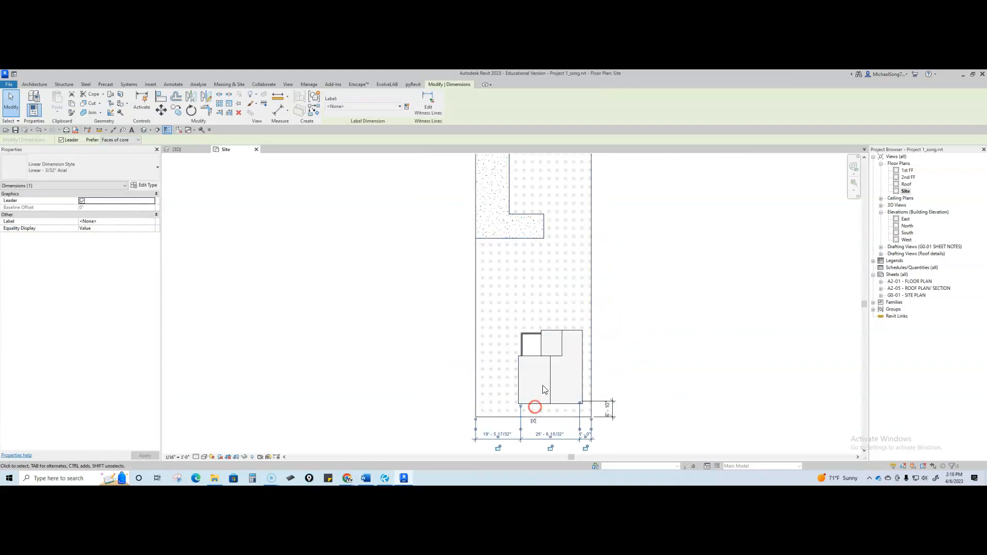
scroll(546, 386, down, 1)
scroll(600, 405, down, 3)
click(426, 99)
scroll(612, 360, up, 3)
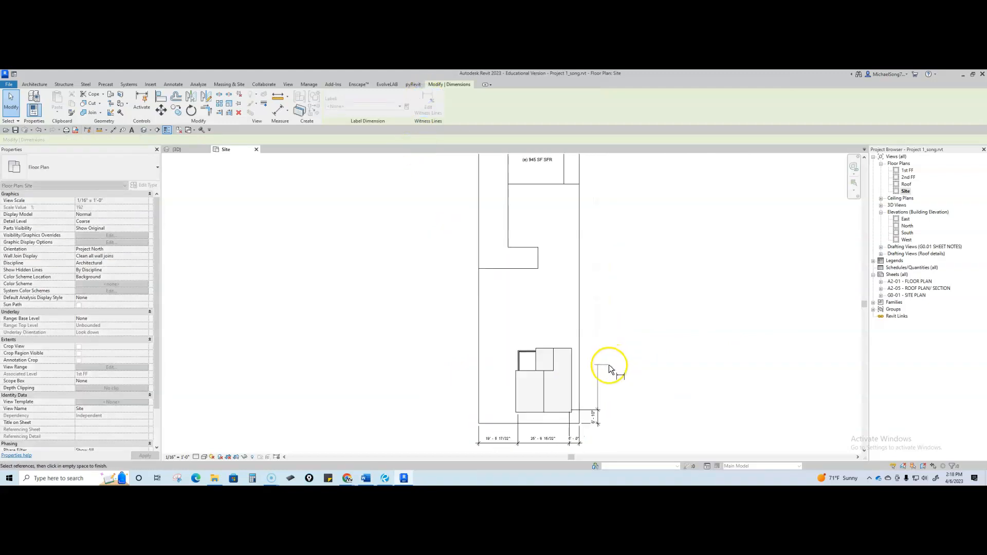
scroll(566, 351, up, 3)
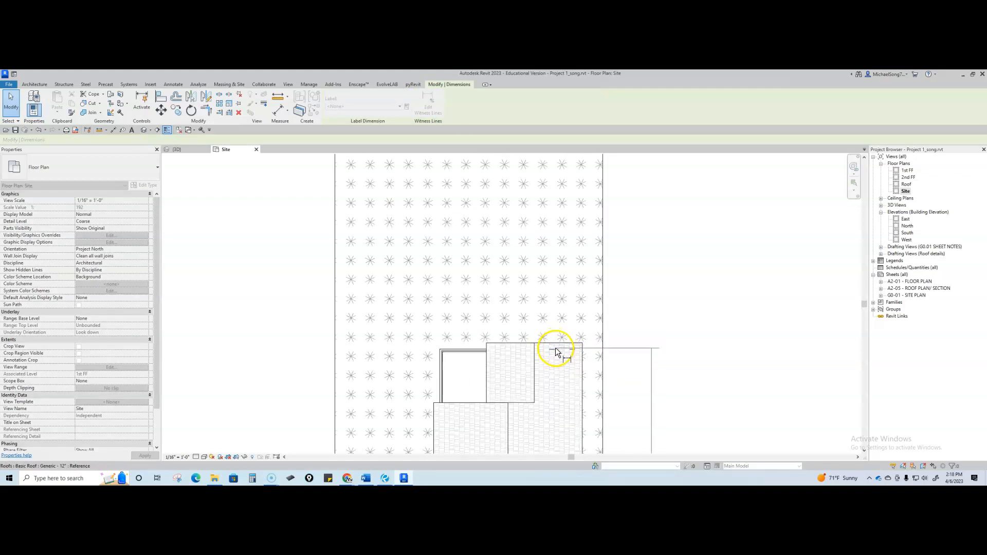
click(553, 348)
scroll(377, 383, down, 3)
middle_drag(378, 378, 362, 336)
scroll(363, 336, up, 1)
scroll(446, 364, down, 3)
middle_drag(540, 255, 564, 327)
scroll(565, 316, down, 2)
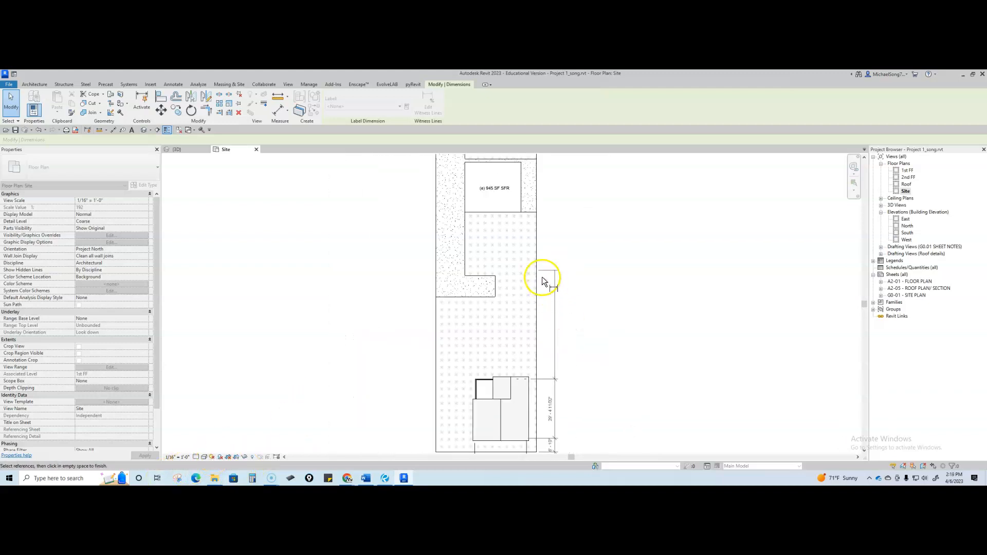
Step: Continue the vertical dimension string to the existing house's south edge, the lawn edge just north of the house, and the north property line
click(529, 213)
middle_drag(571, 226, 588, 357)
click(531, 286)
click(544, 227)
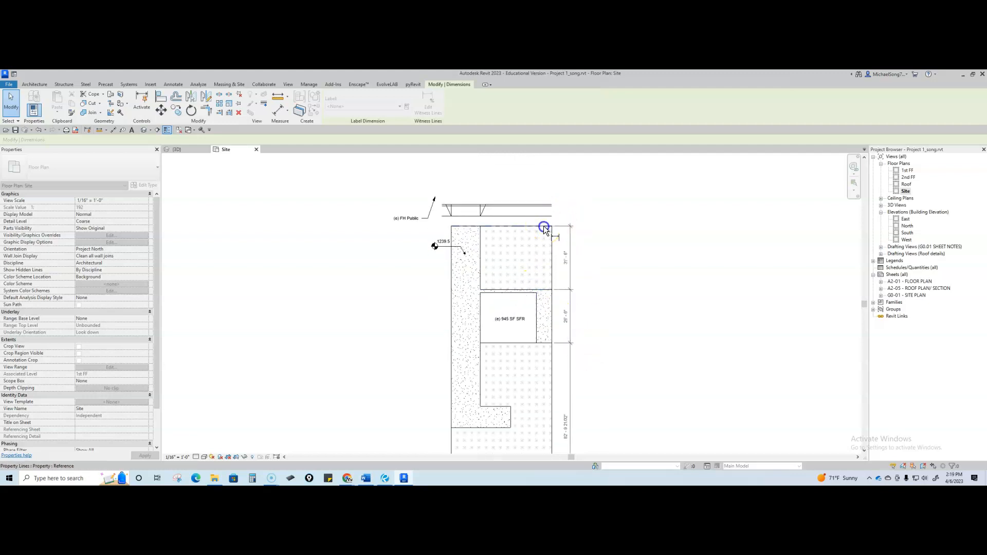
click(585, 247)
scroll(619, 292, down, 3)
middle_drag(632, 344, 640, 305)
key(Escape)
click(628, 329)
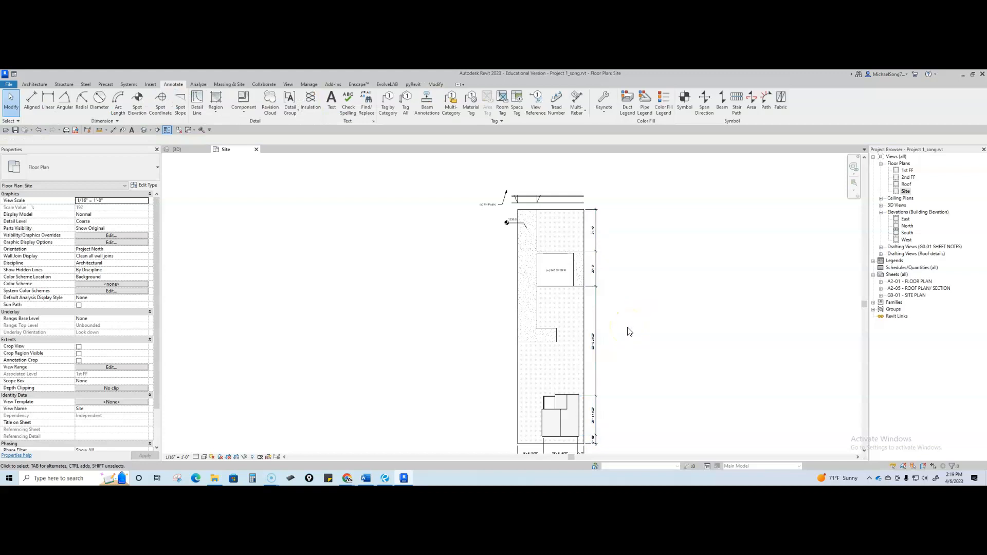
click(840, 349)
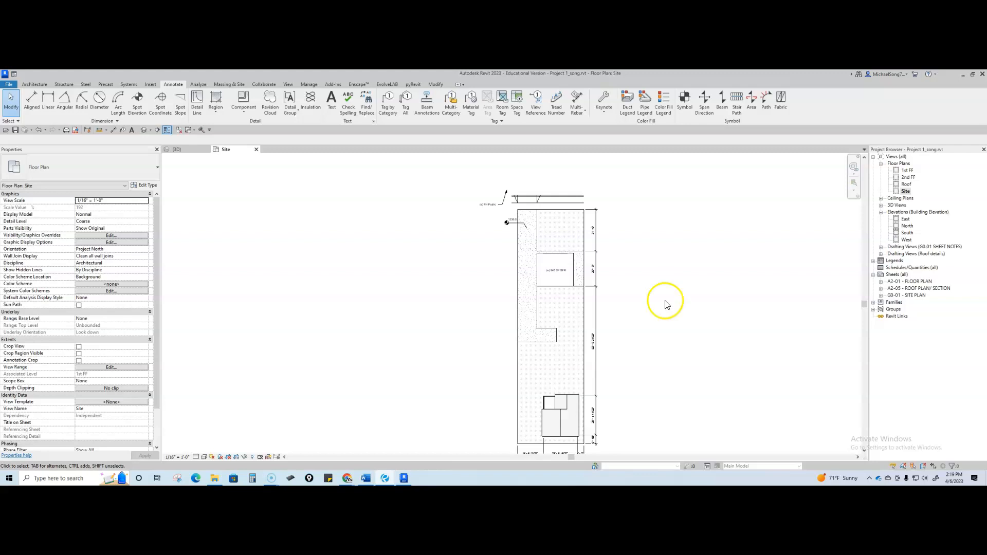
scroll(648, 296, up, 1)
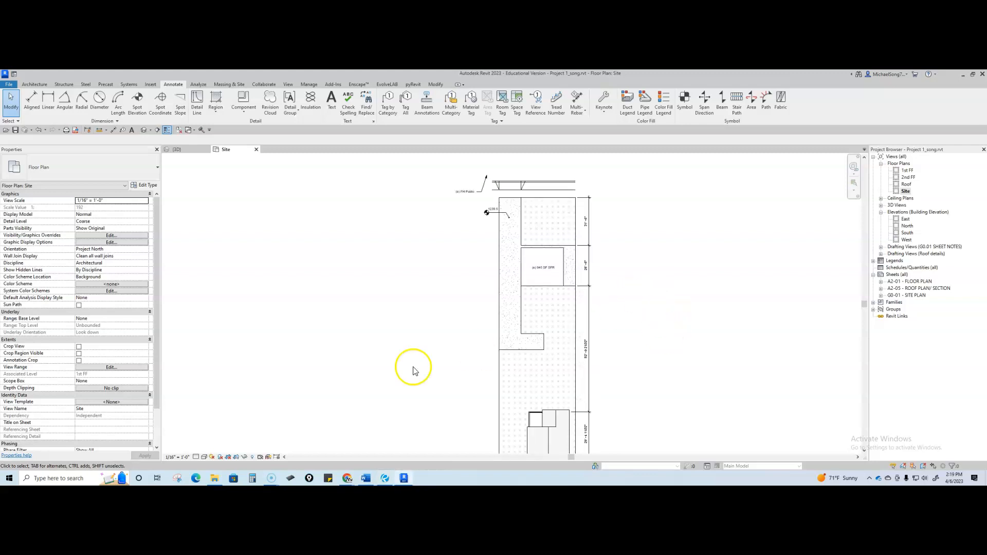